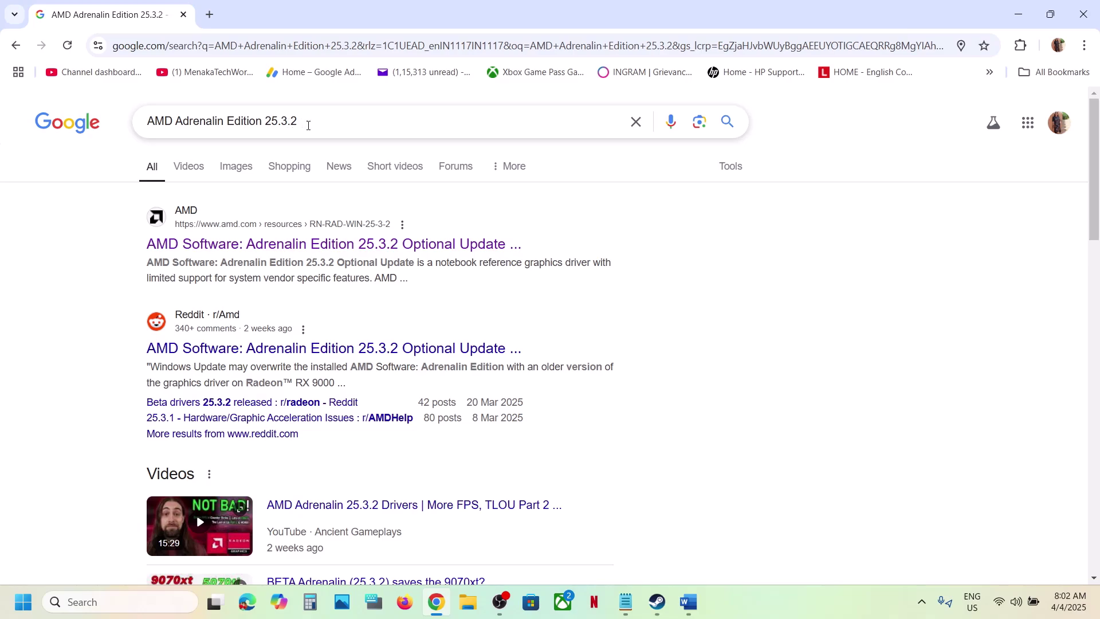
- Open AMD's Adrenalin Edition 25.3.2 release notes, download the Optional Update driver for Windows 10 and 11 64-bit, and check the download's progress
click(255, 244)
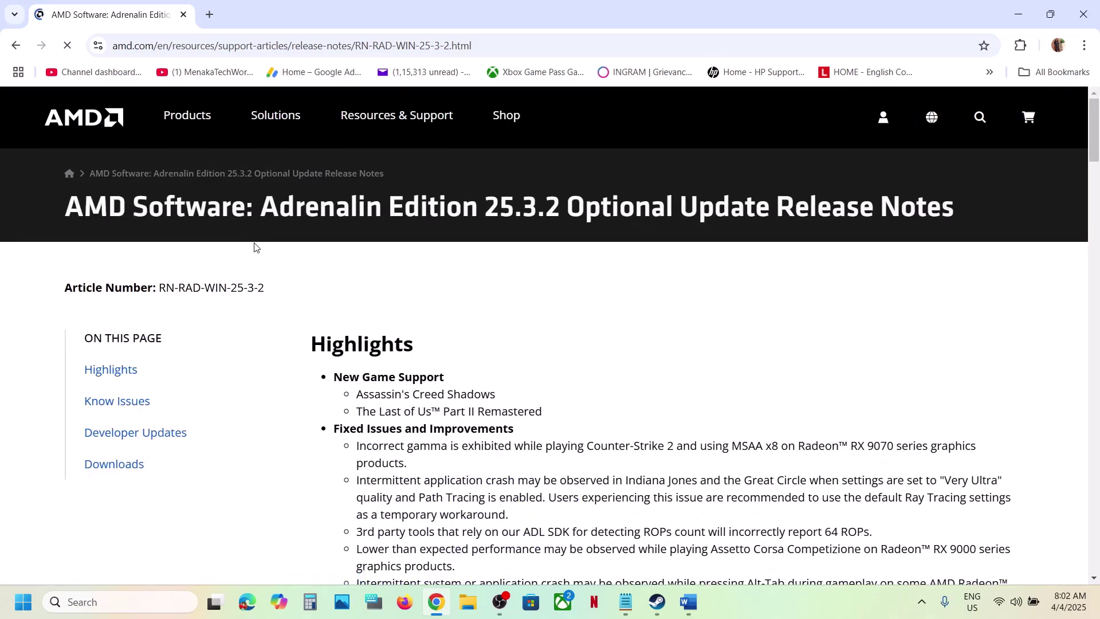
scroll(543, 349, down, 20)
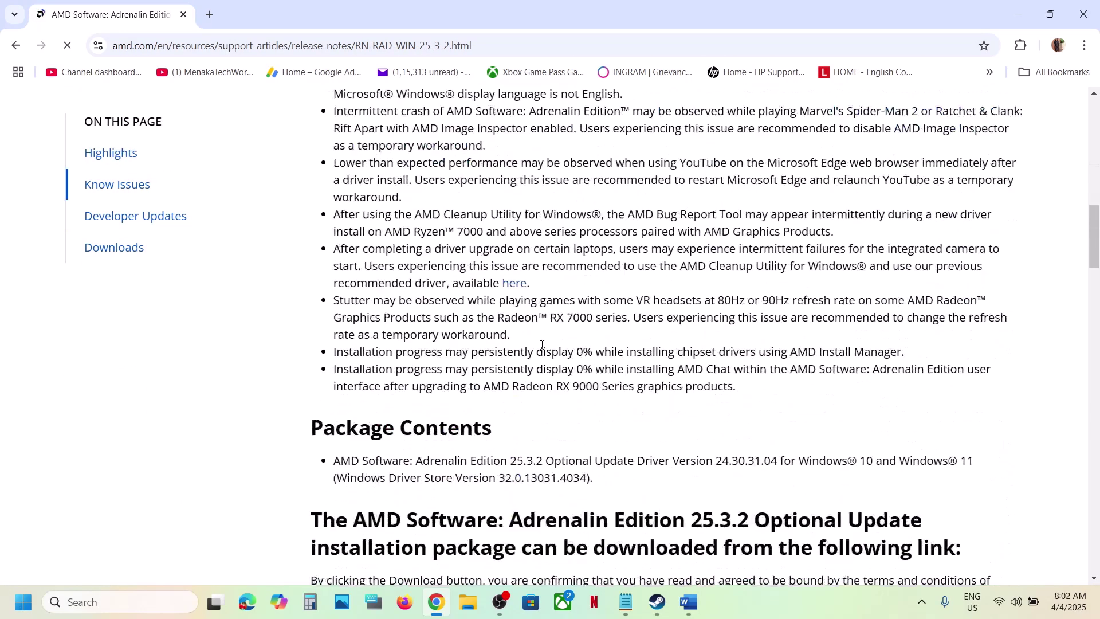
scroll(550, 230, up, 1)
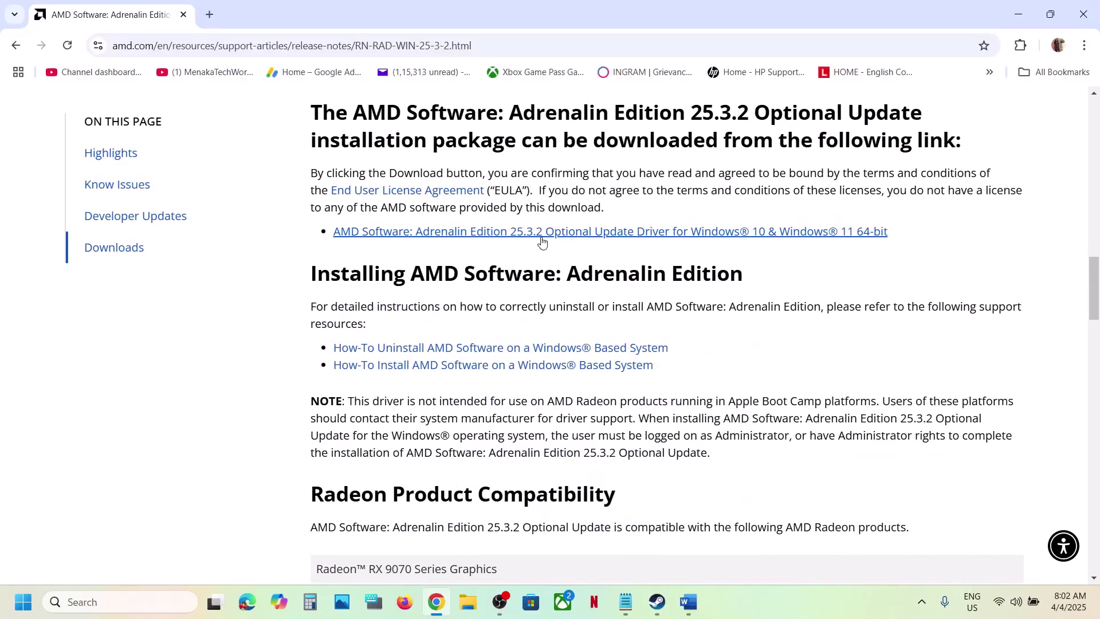
click(598, 241)
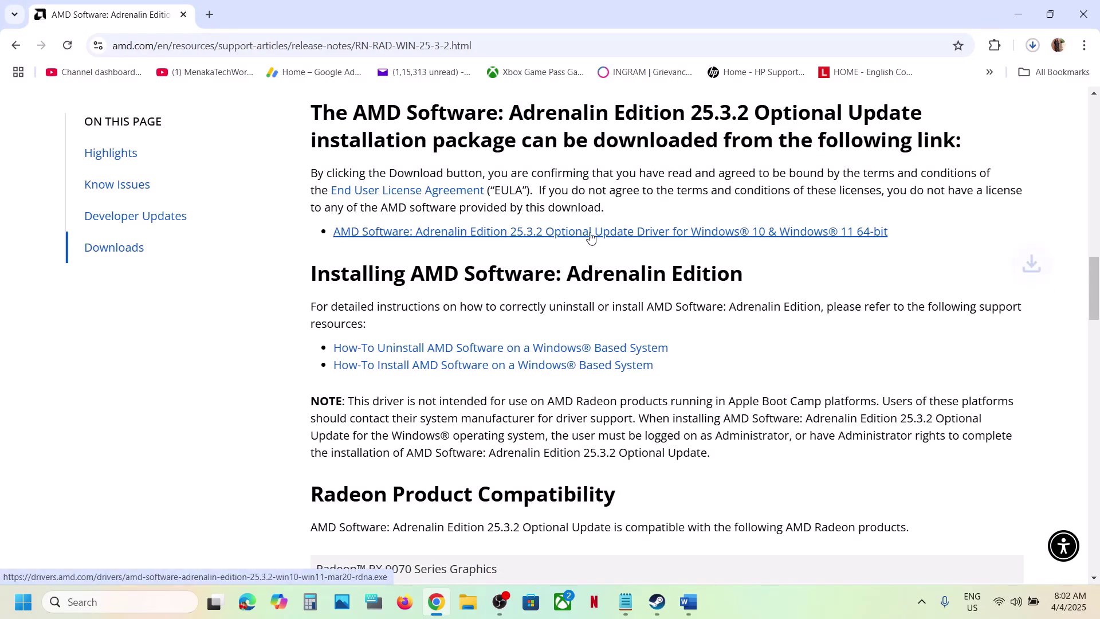
click(1033, 47)
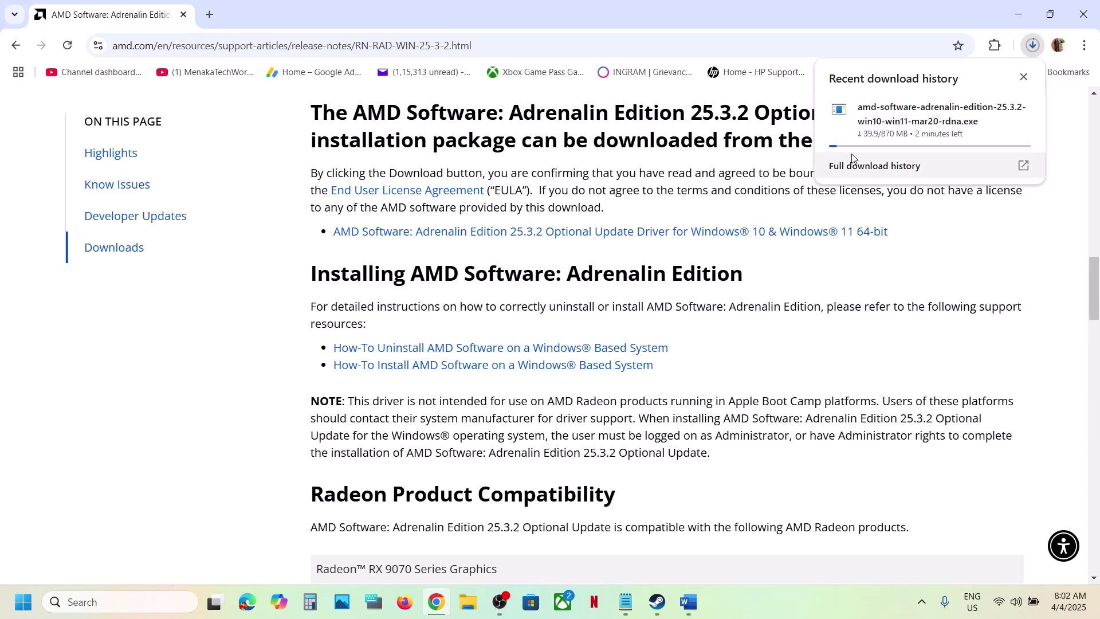
click(20, 602)
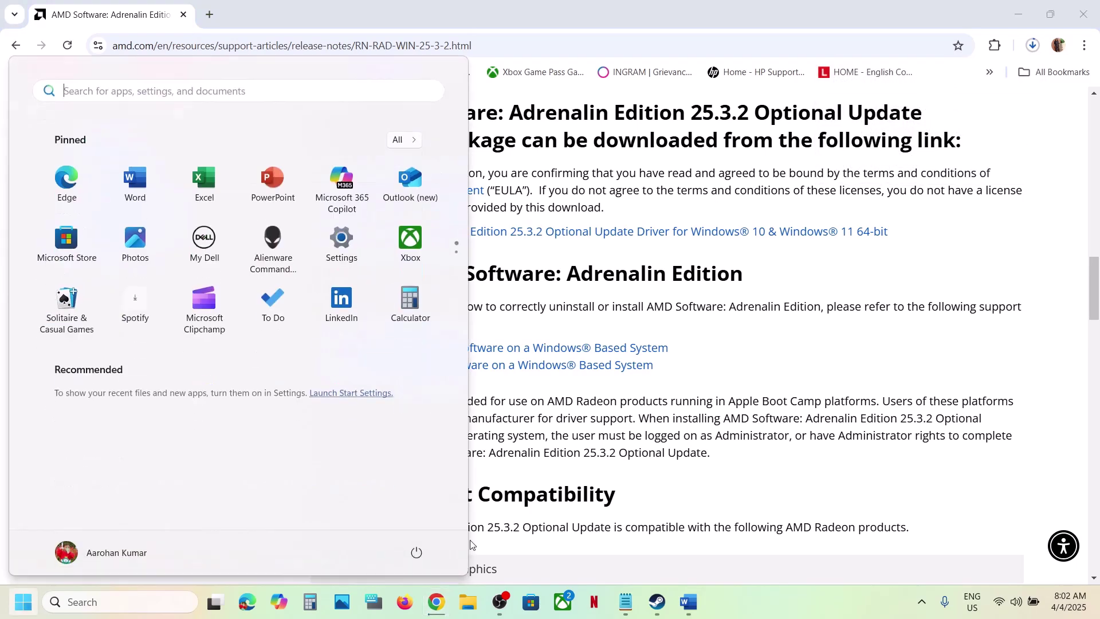
click(416, 552)
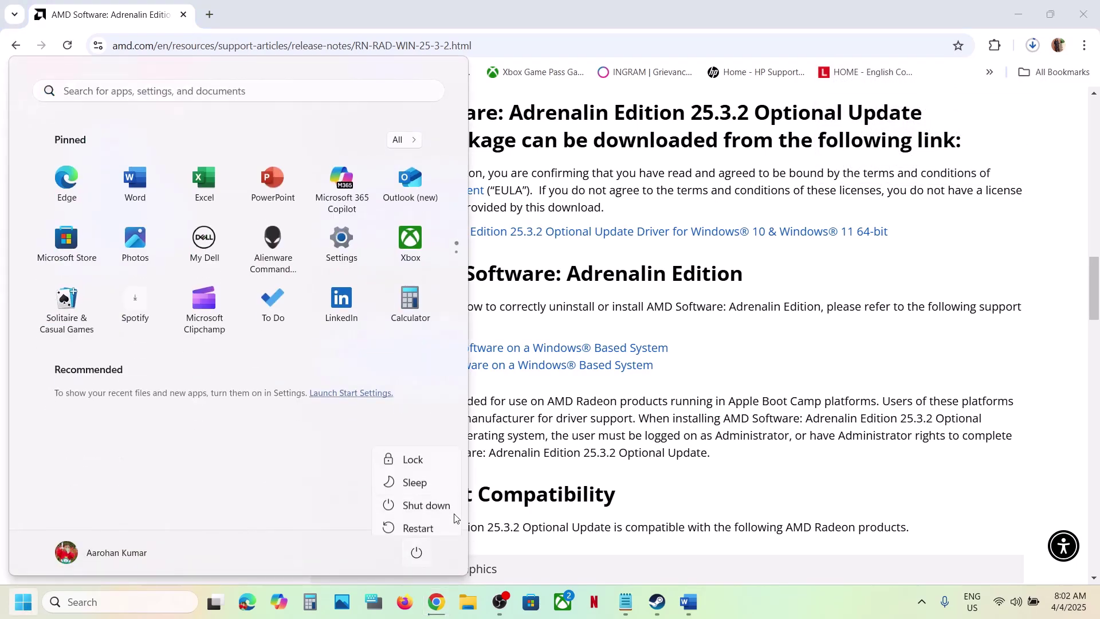
click(692, 555)
- Switch to the Word document with the fix steps and read Step 2, highlighting the "Verify the game files." line
click(658, 602)
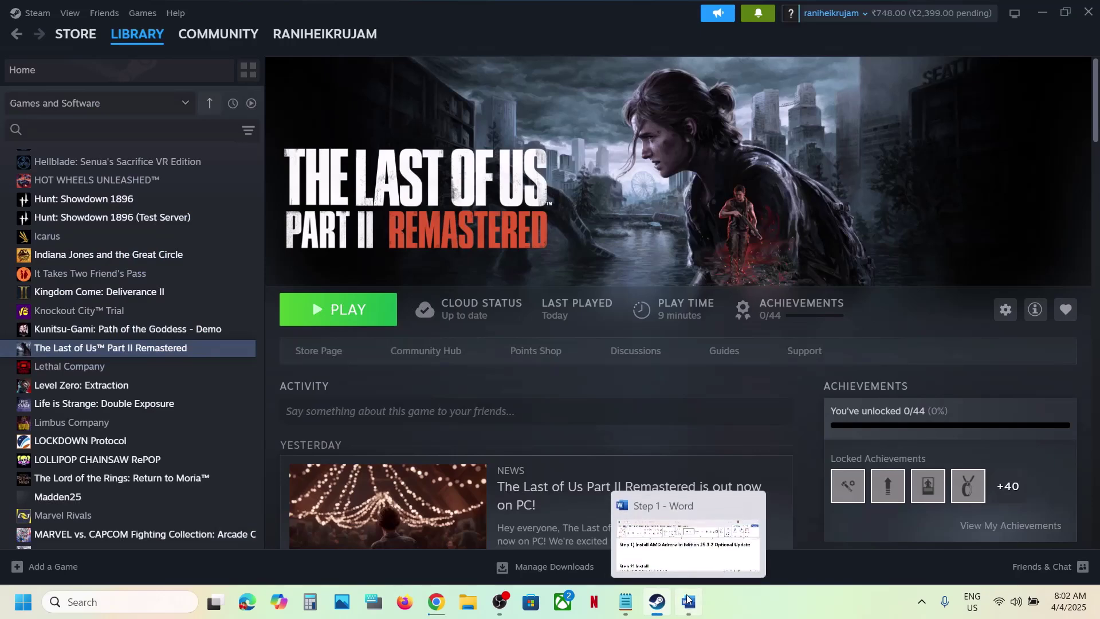
click(687, 600)
click(428, 308)
scroll(428, 307, down, 3)
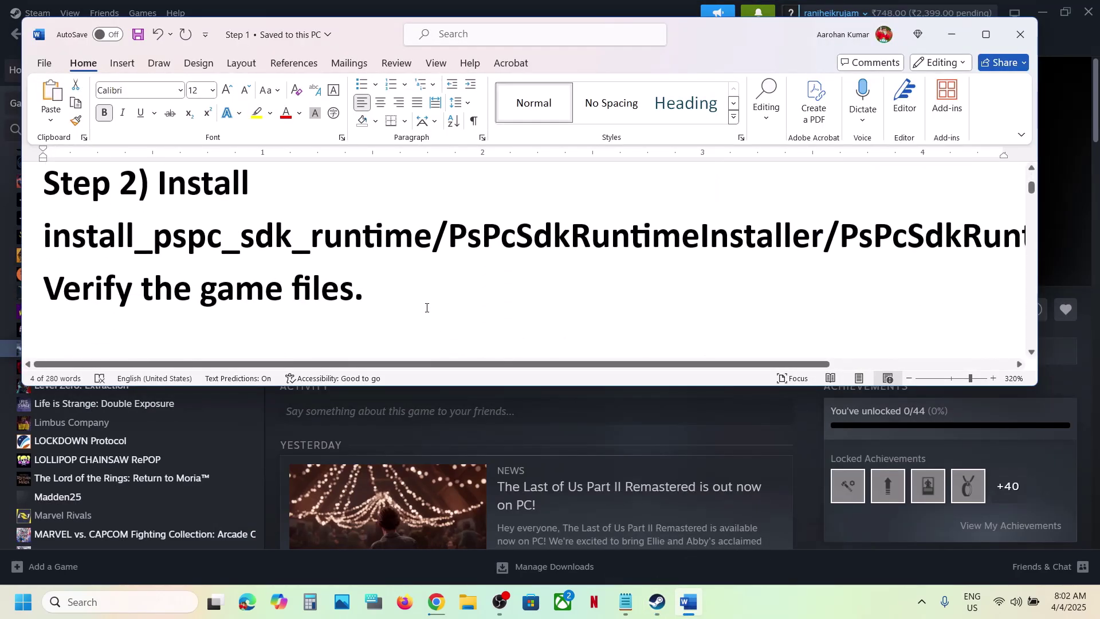
drag(372, 266, 43, 266)
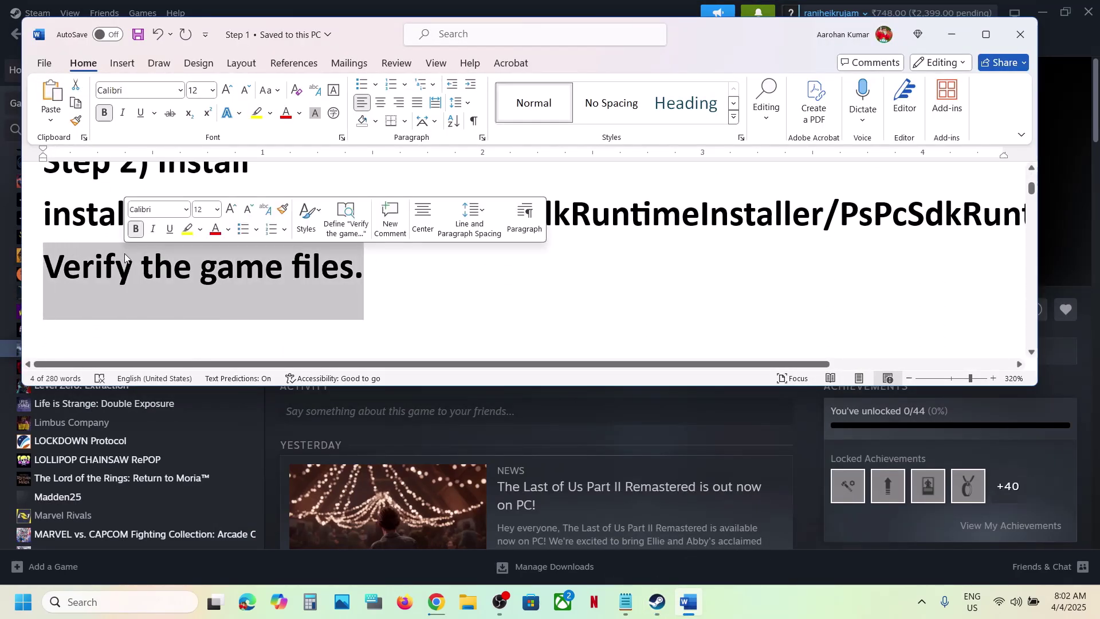
click(456, 12)
- Browse the local files of The Last of Us Part II Remastered from the Steam library
right_click(122, 353)
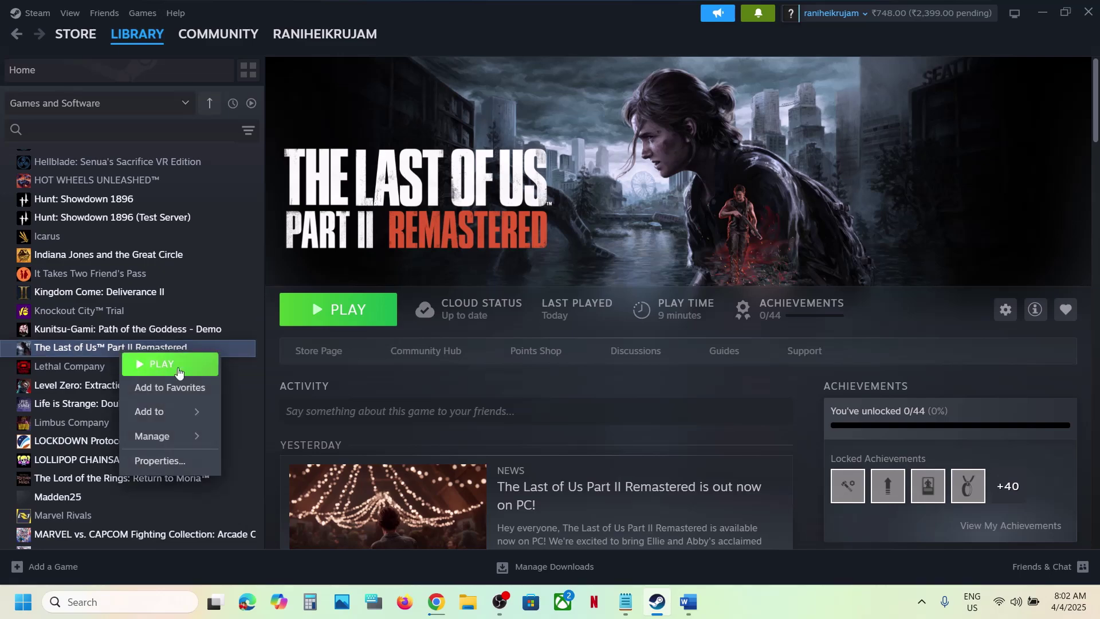
mouse_move(174, 439)
click(298, 462)
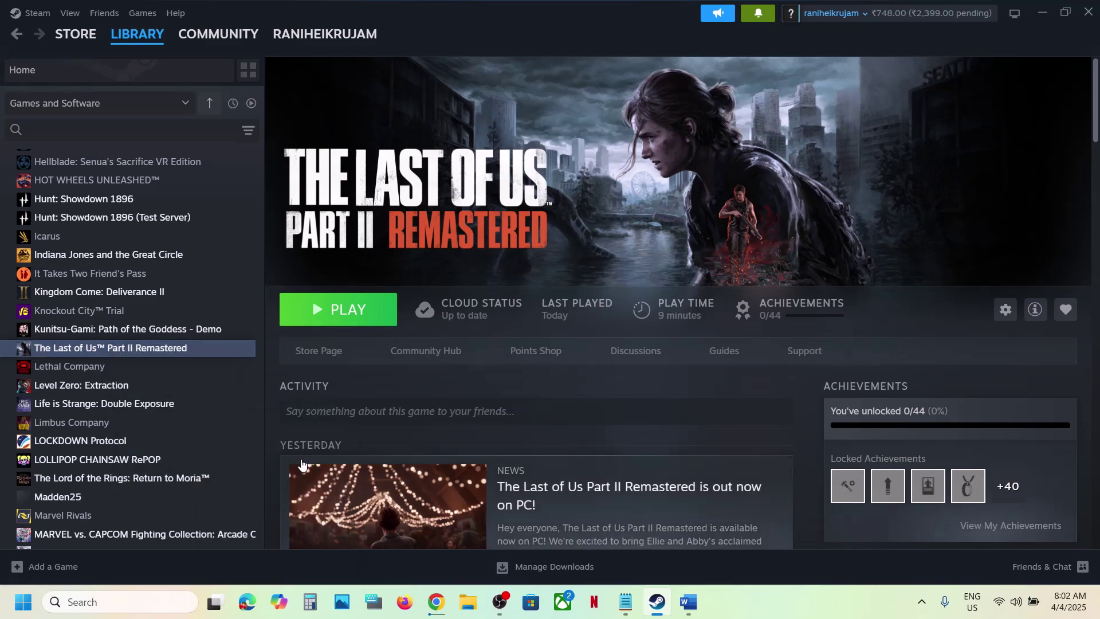
- Run the install_pspc_sdk_runtime batch file from the game folder as administrator and dismiss its console window
scroll(188, 249, down, 3)
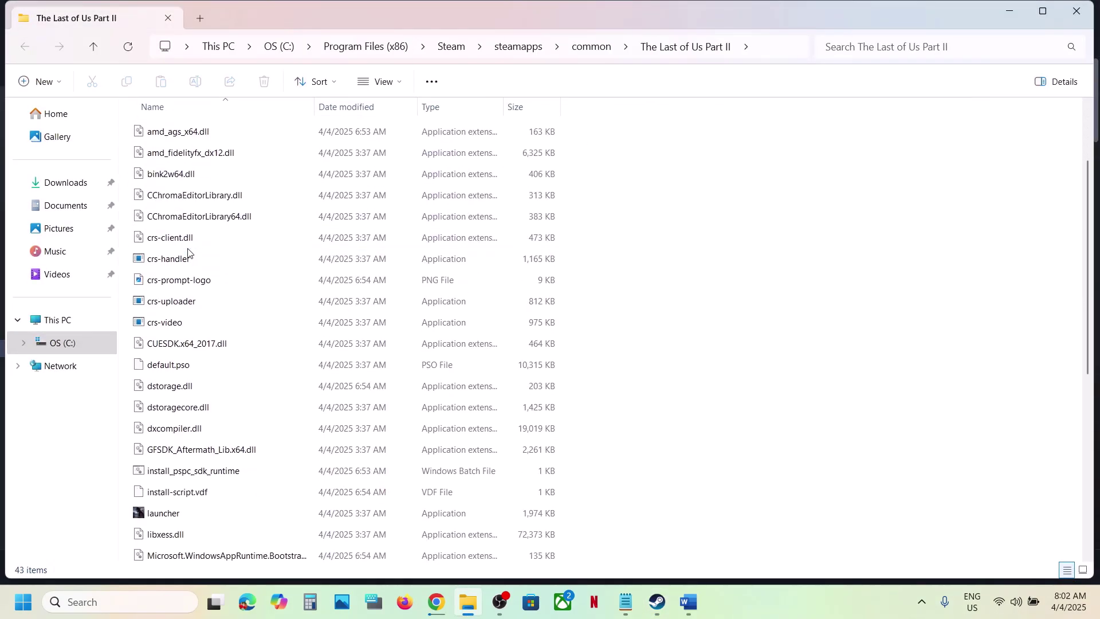
scroll(188, 252, up, 1)
scroll(188, 252, down, 2)
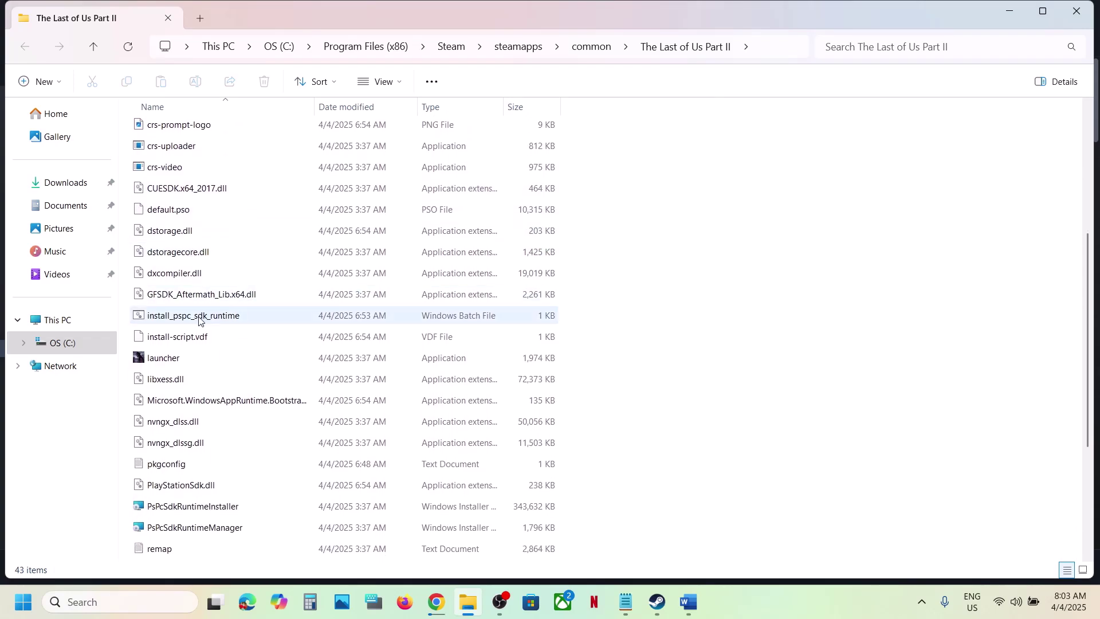
click(194, 320)
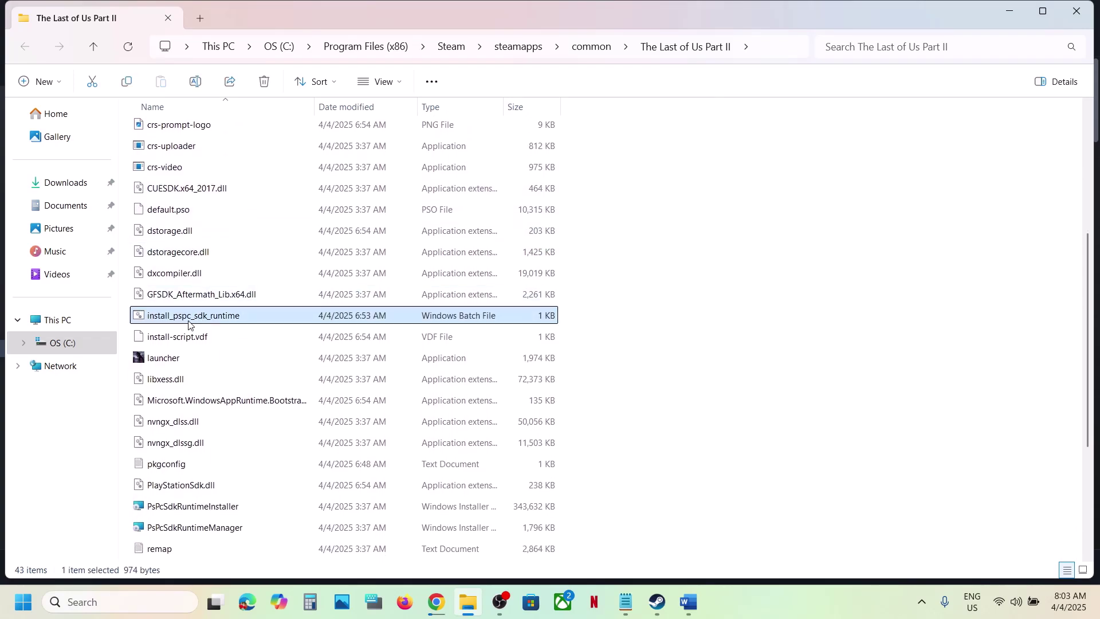
right_click(239, 314)
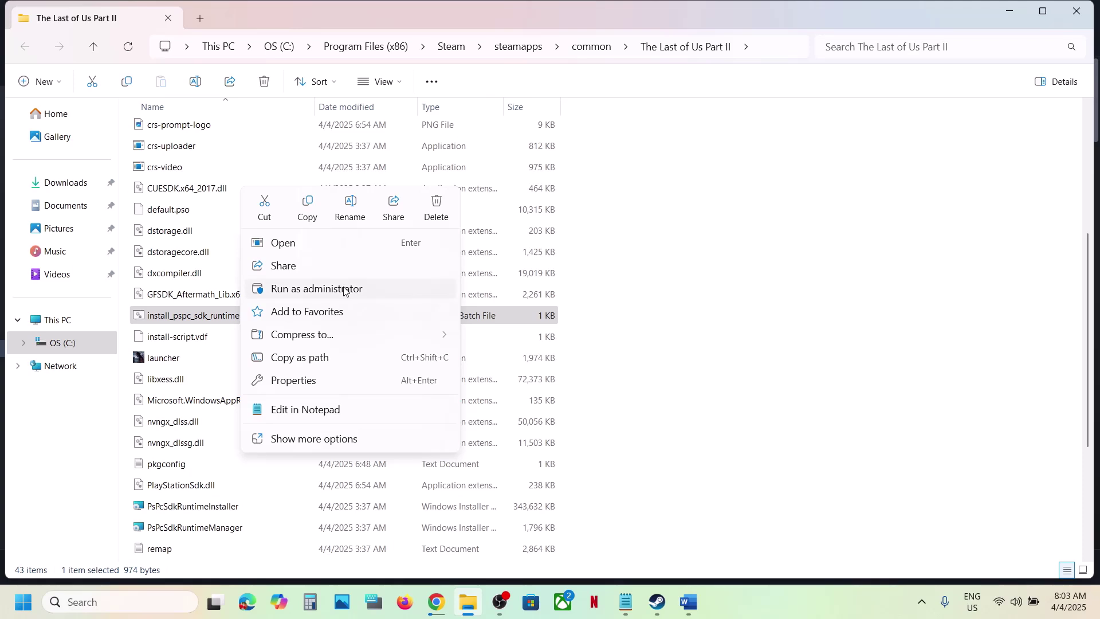
click(317, 289)
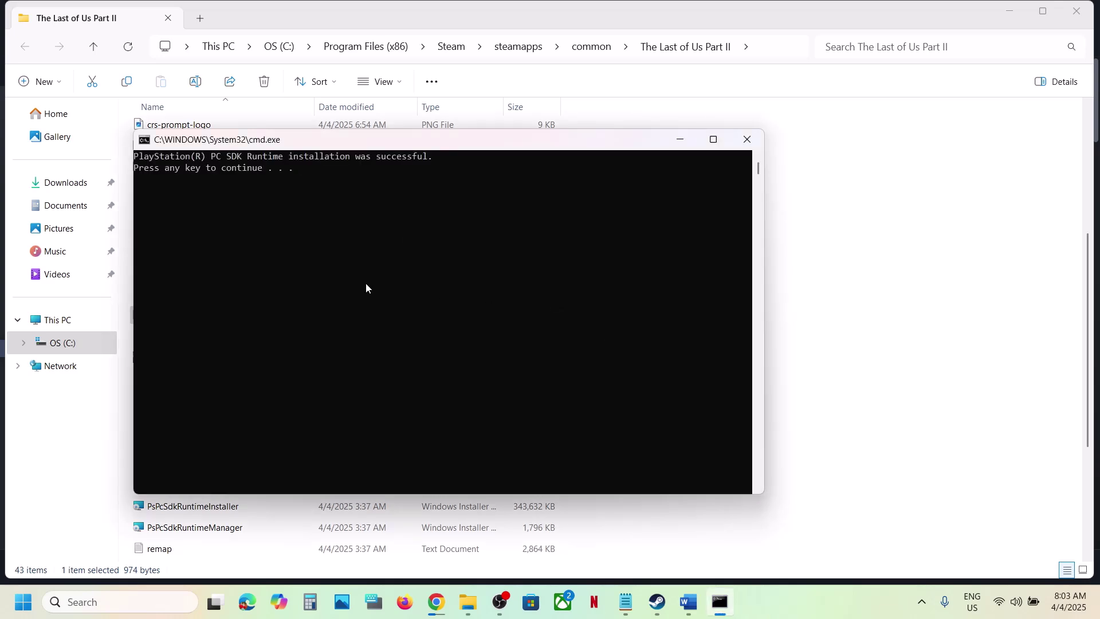
click(365, 283)
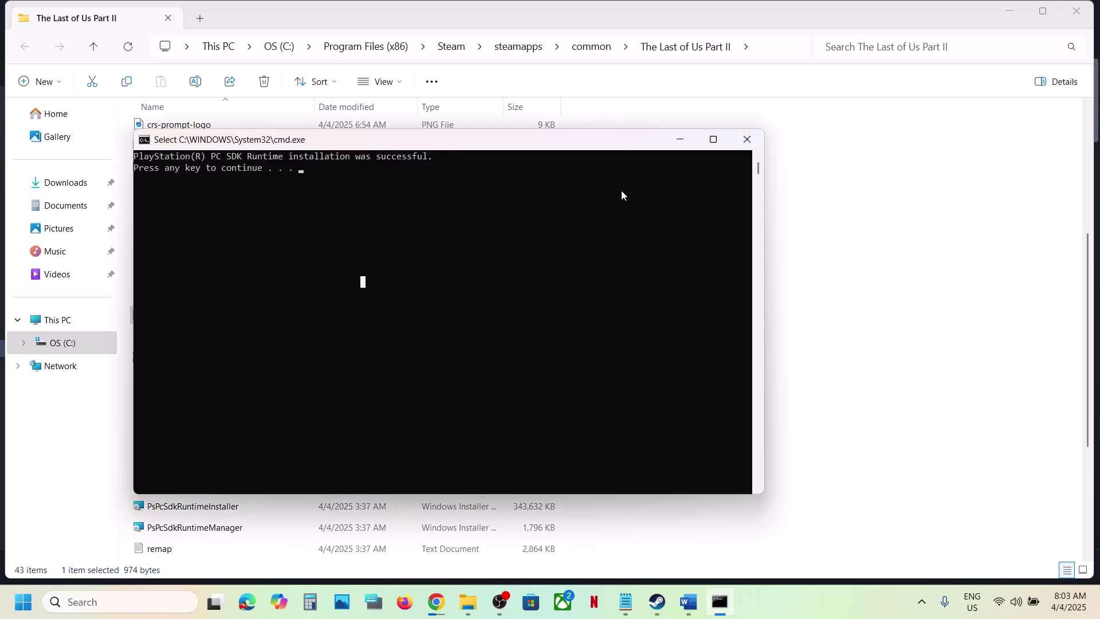
key(Return)
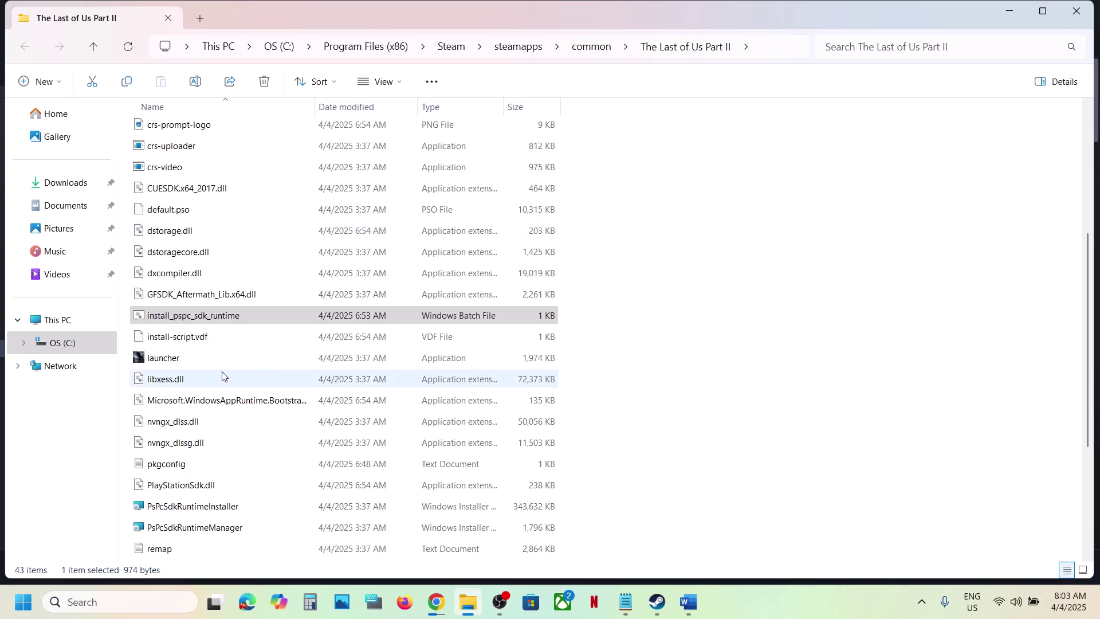
- Run the PsPcSdkRuntimeInstaller package from The Last of Us Part II folder
click(658, 599)
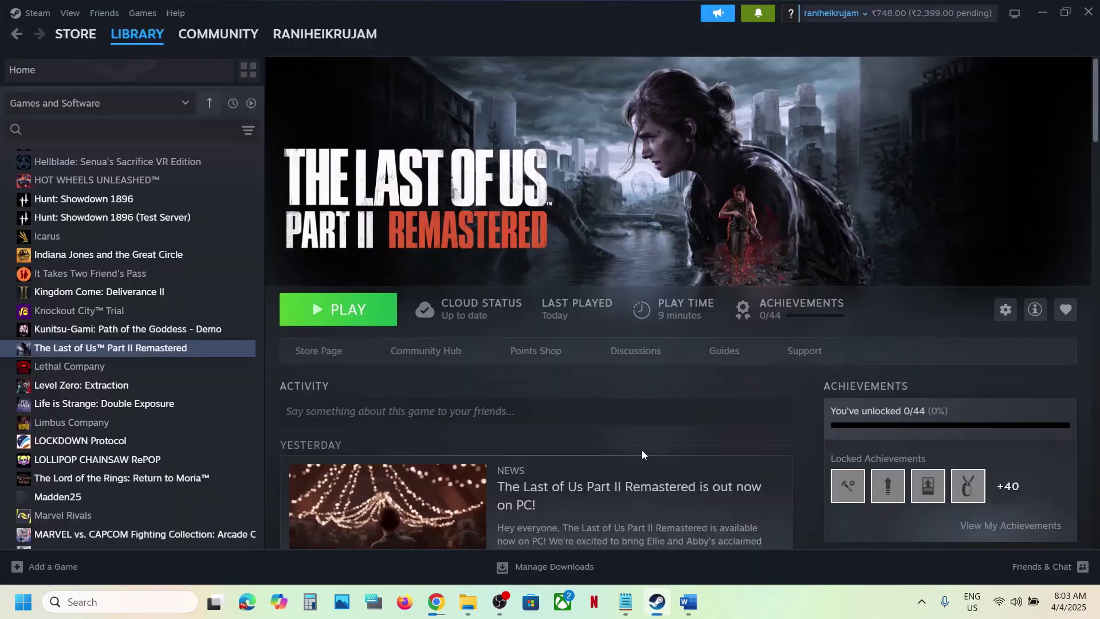
click(660, 596)
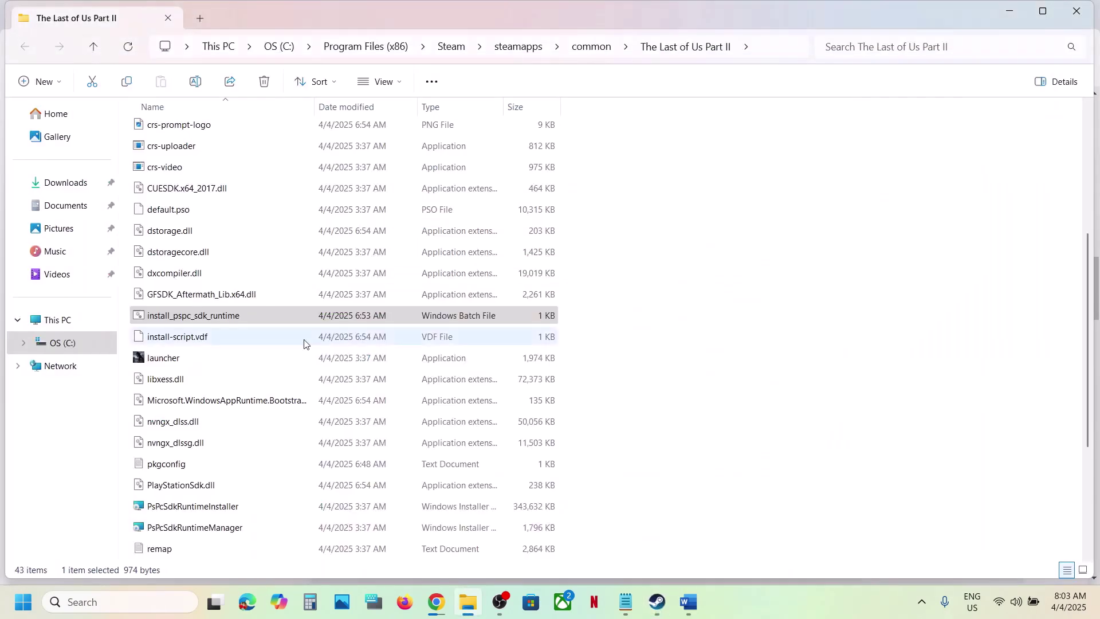
scroll(304, 343, down, 3)
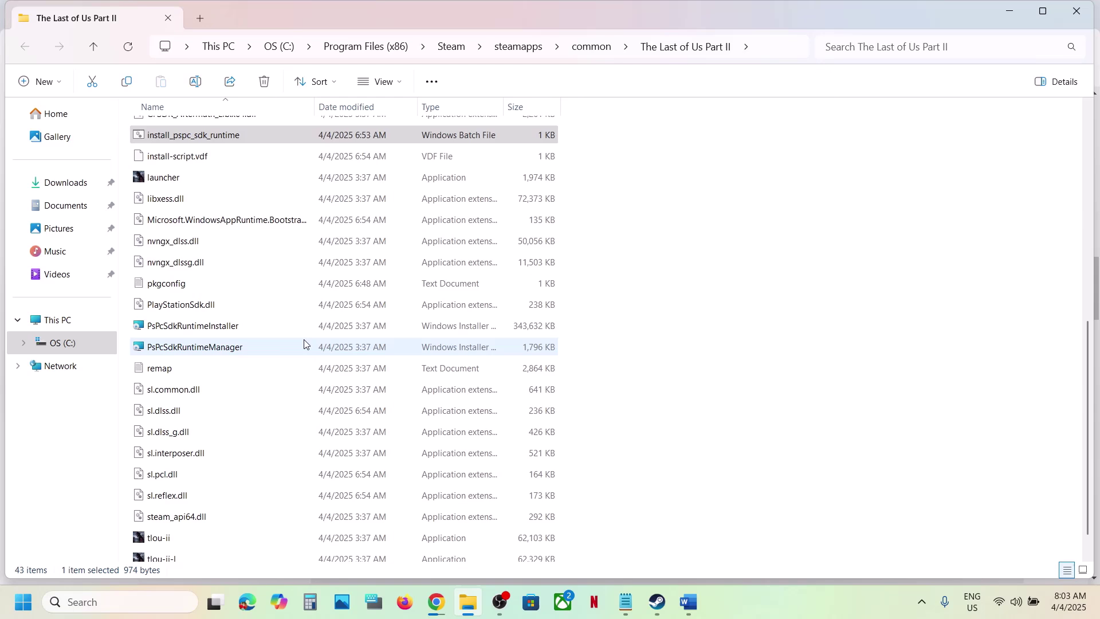
click(161, 327)
mouse_move(167, 332)
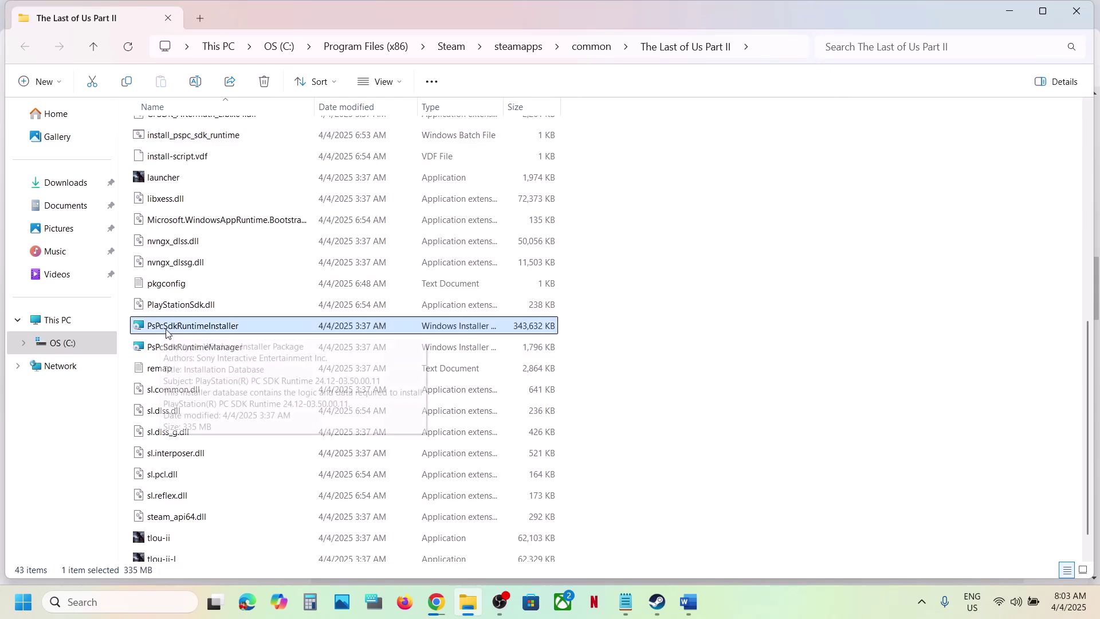
right_click(201, 334)
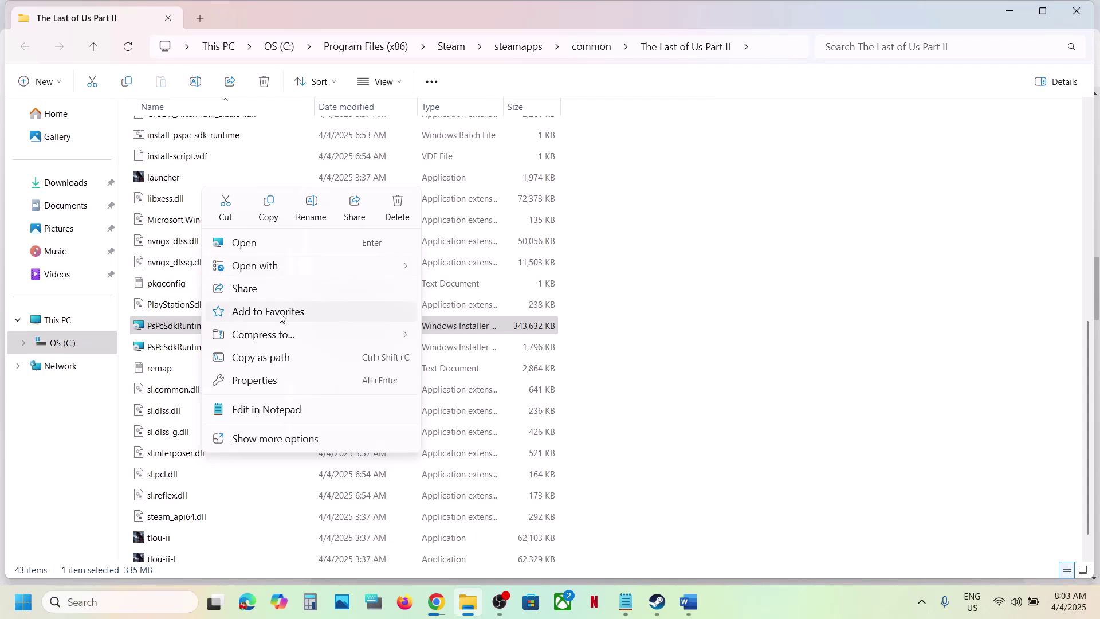
double_click(168, 336)
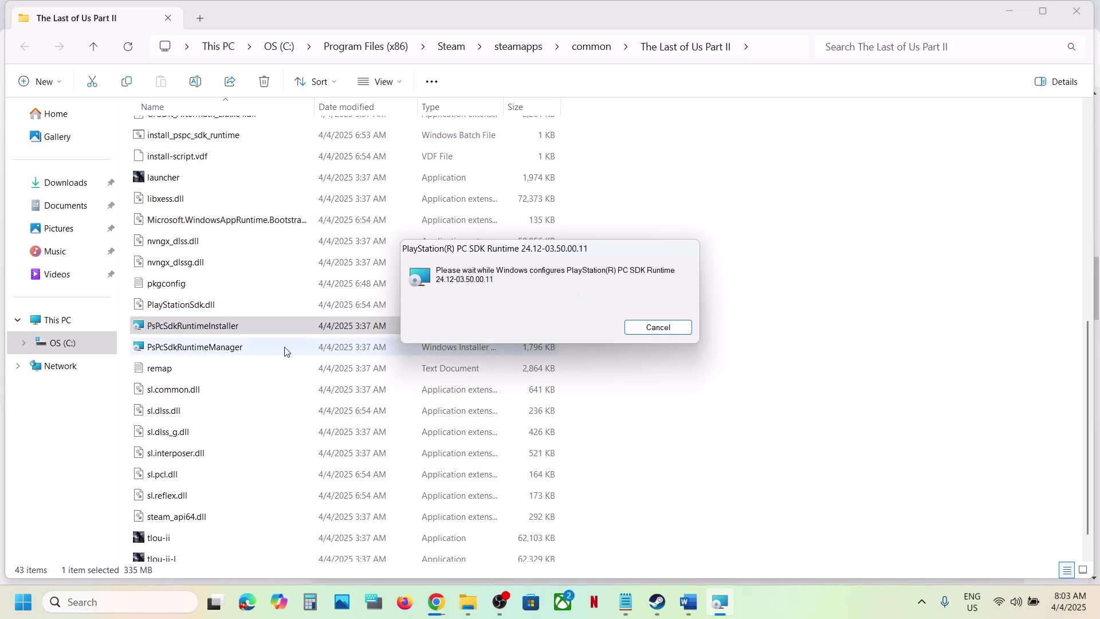
- Try to run the PsPcSdkRuntimeManager package, then cancel its installation
click(235, 350)
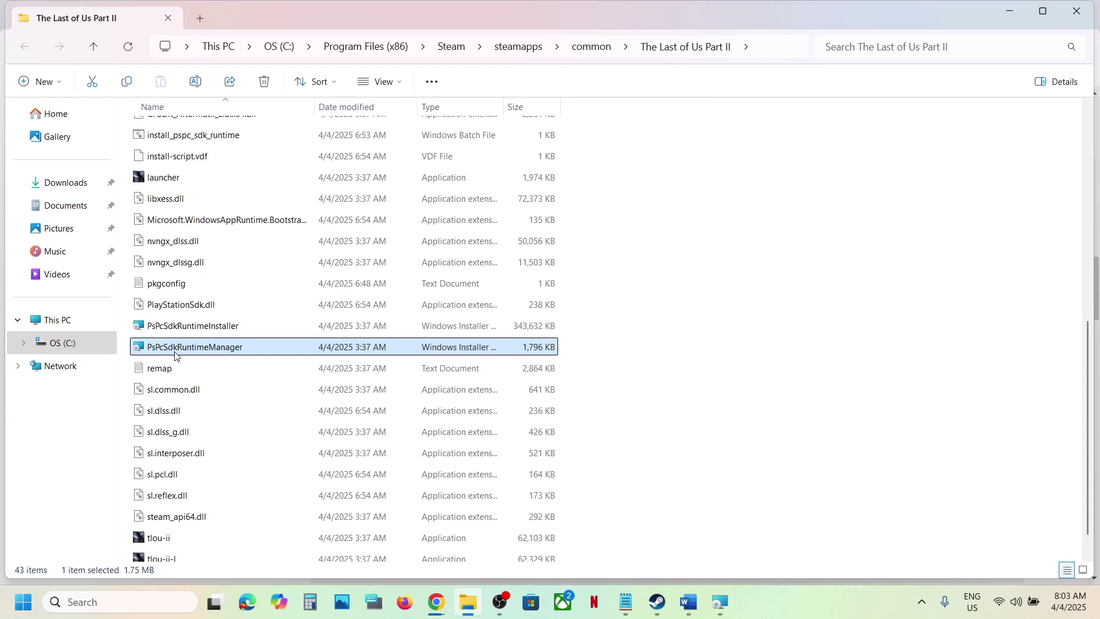
double_click(230, 348)
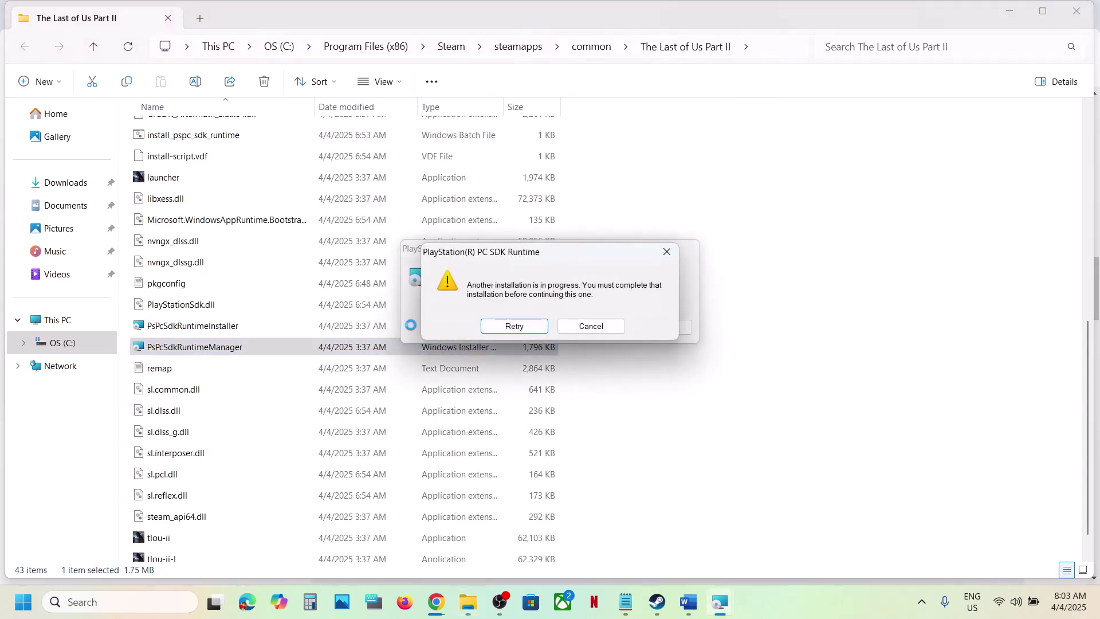
click(572, 327)
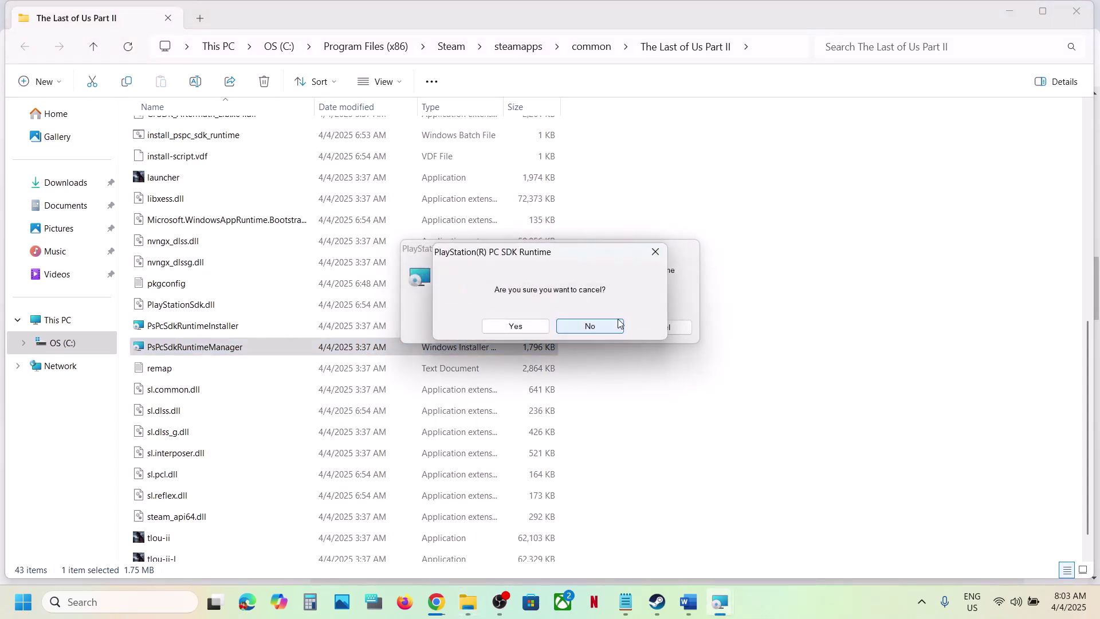
click(528, 330)
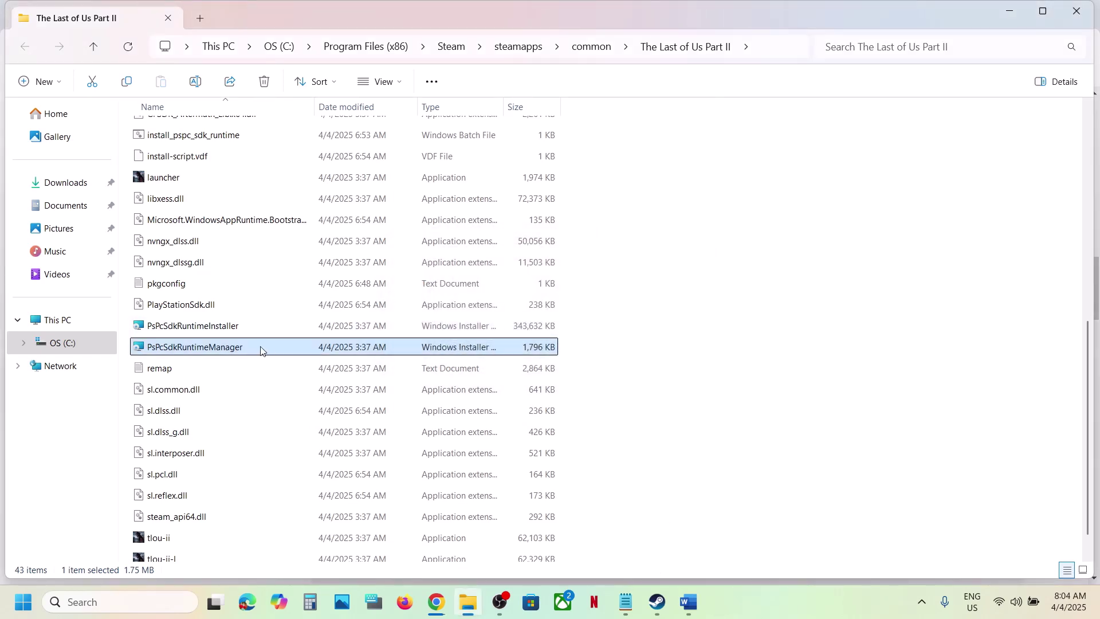
- Run the PsPcSdkRuntimeInstaller package again and select the PsPcSdkRuntimeManager package in the game folder
double_click(225, 328)
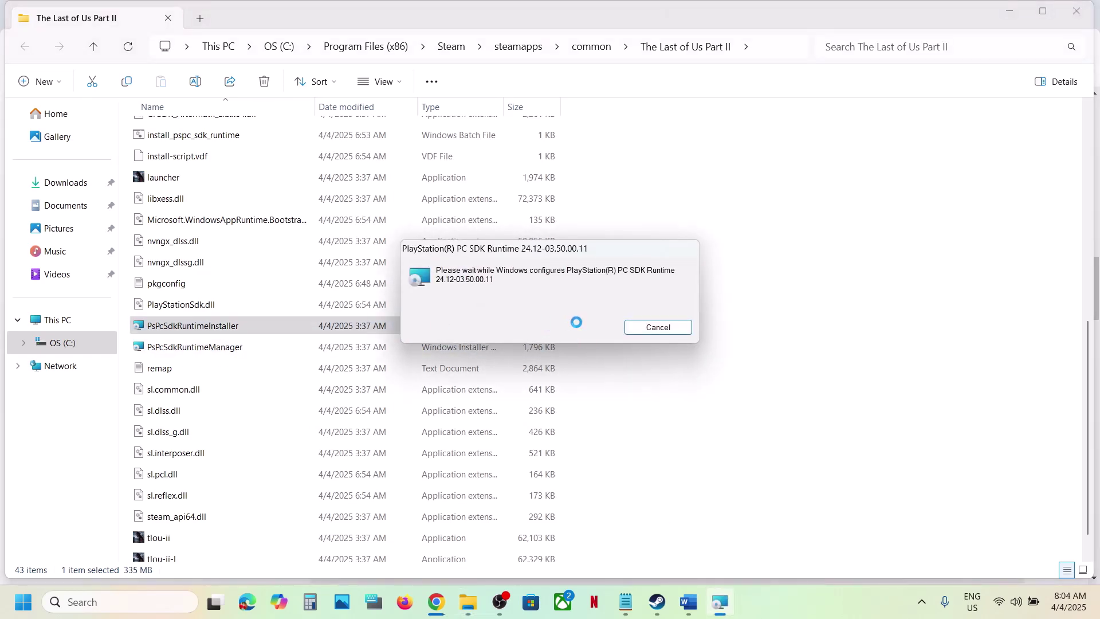
click(658, 601)
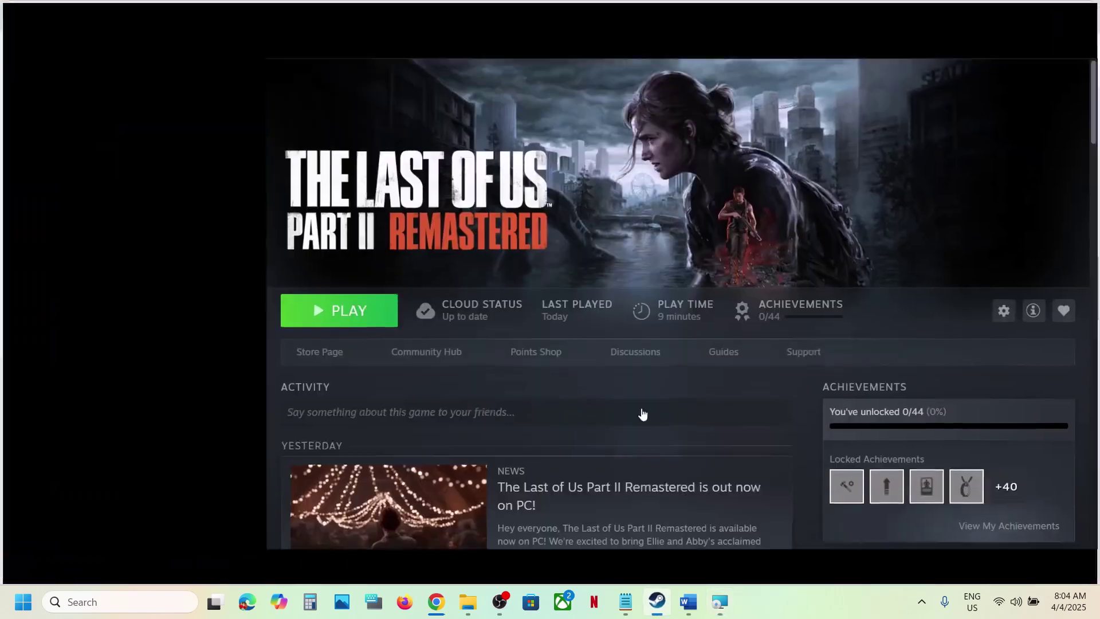
click(719, 602)
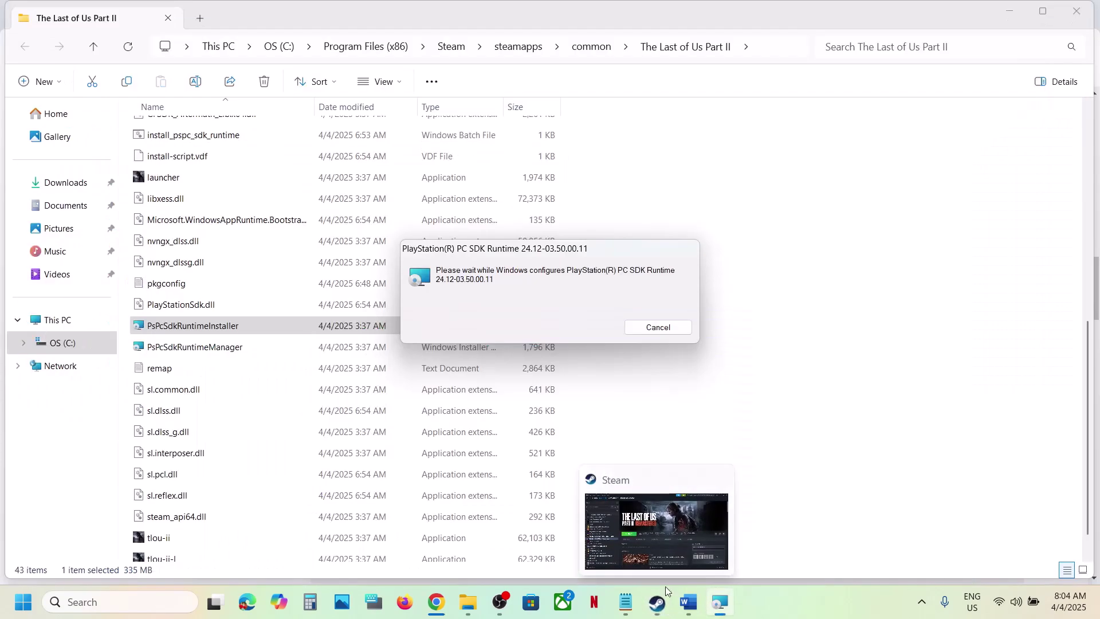
click(177, 347)
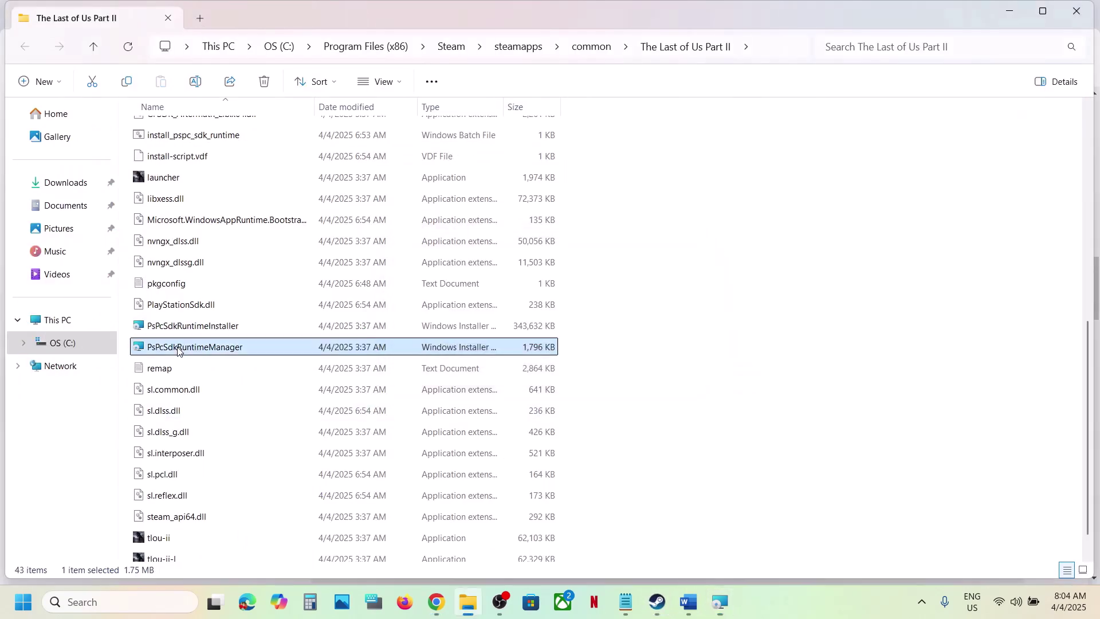
- Return to the Word document and look through the instructions around "Verify the game files."
click(688, 602)
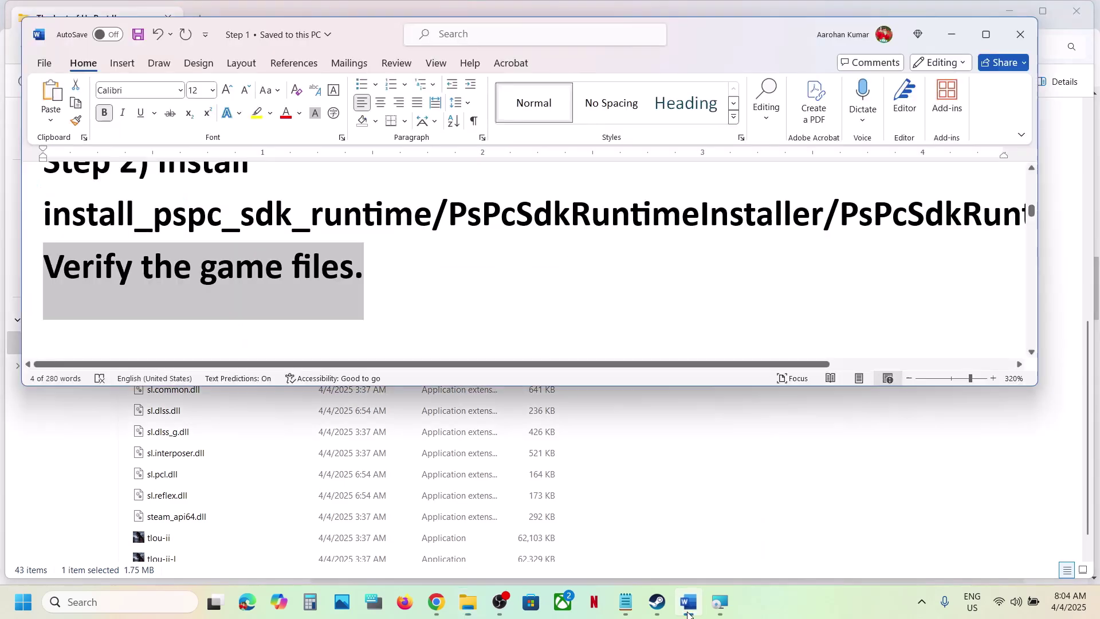
scroll(369, 311, down, 3)
scroll(368, 310, up, 2)
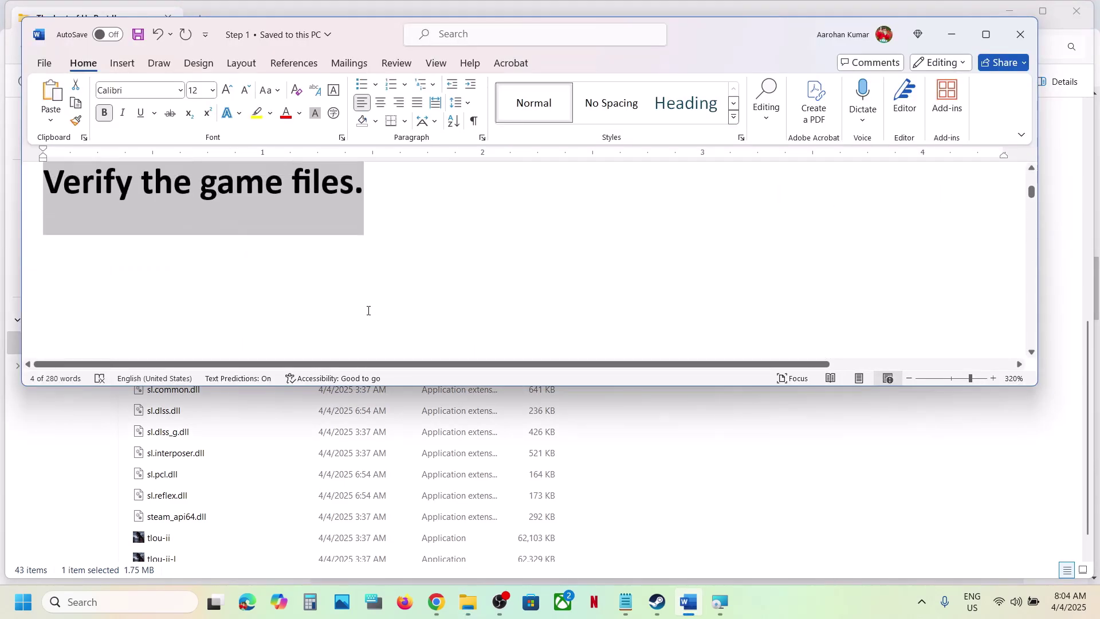
- Switch to Steam and view the Installed Files properties of The Last of Us Part II Remastered, including the file verification option, closing them when done
click(94, 206)
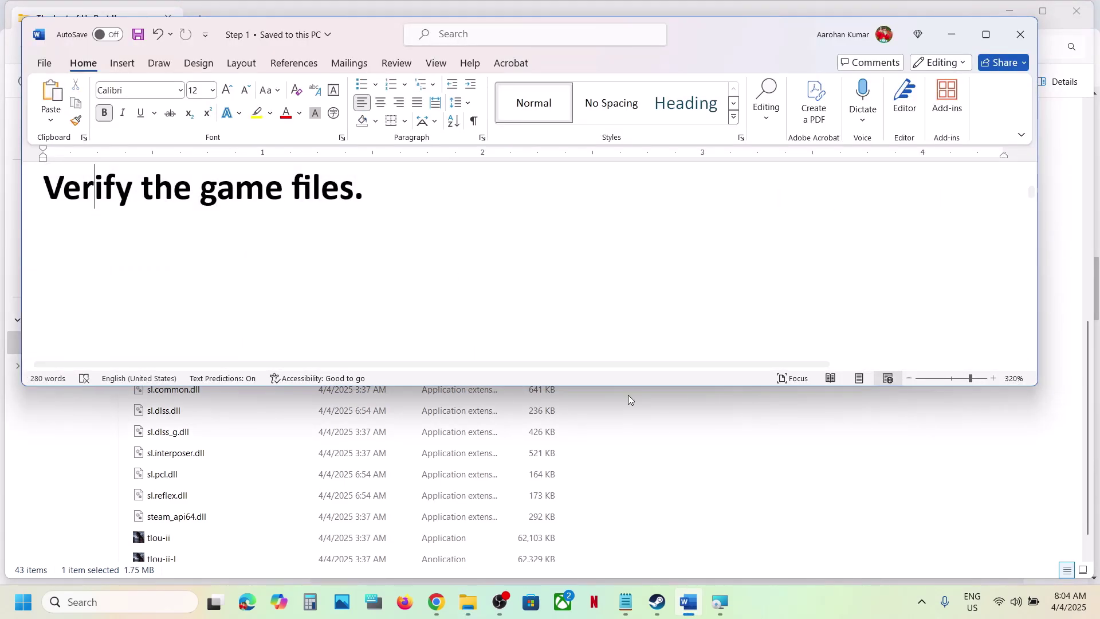
click(657, 611)
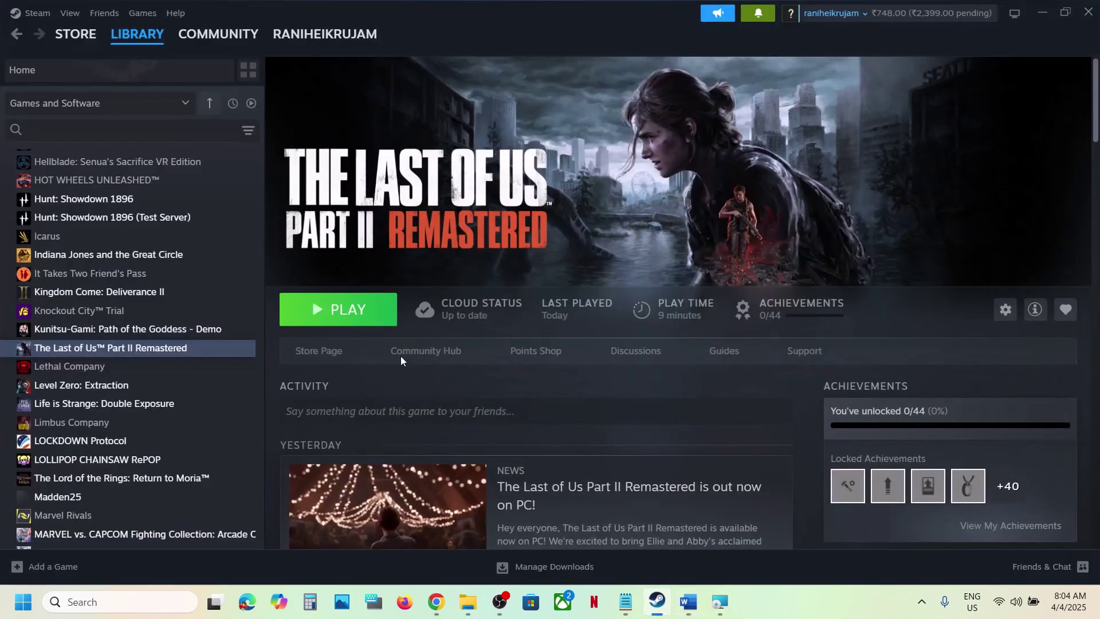
right_click(182, 355)
click(223, 464)
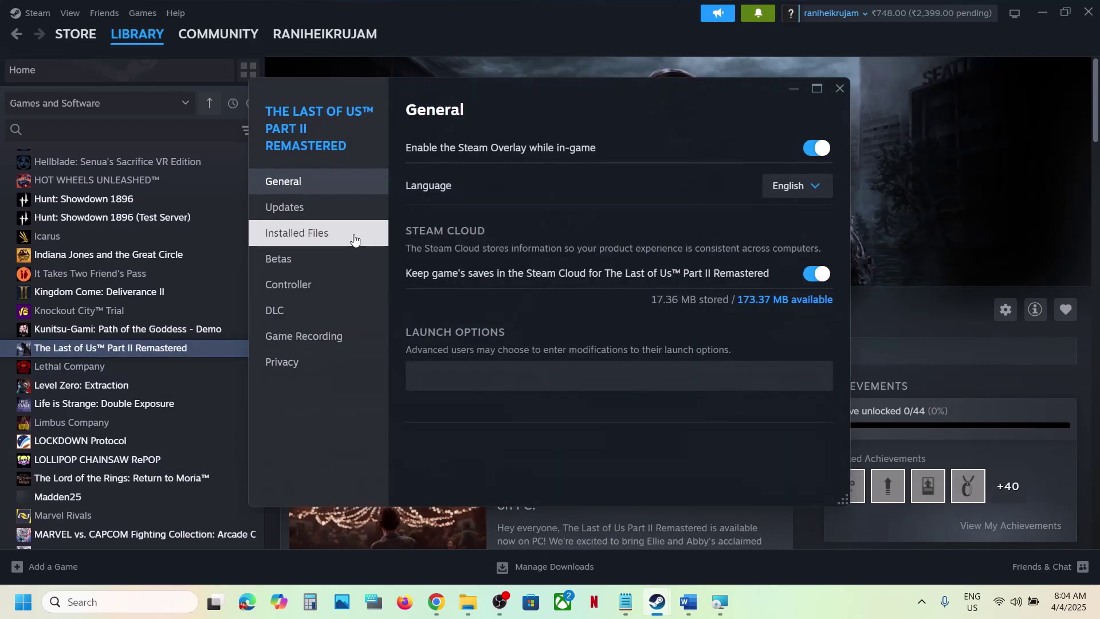
click(317, 239)
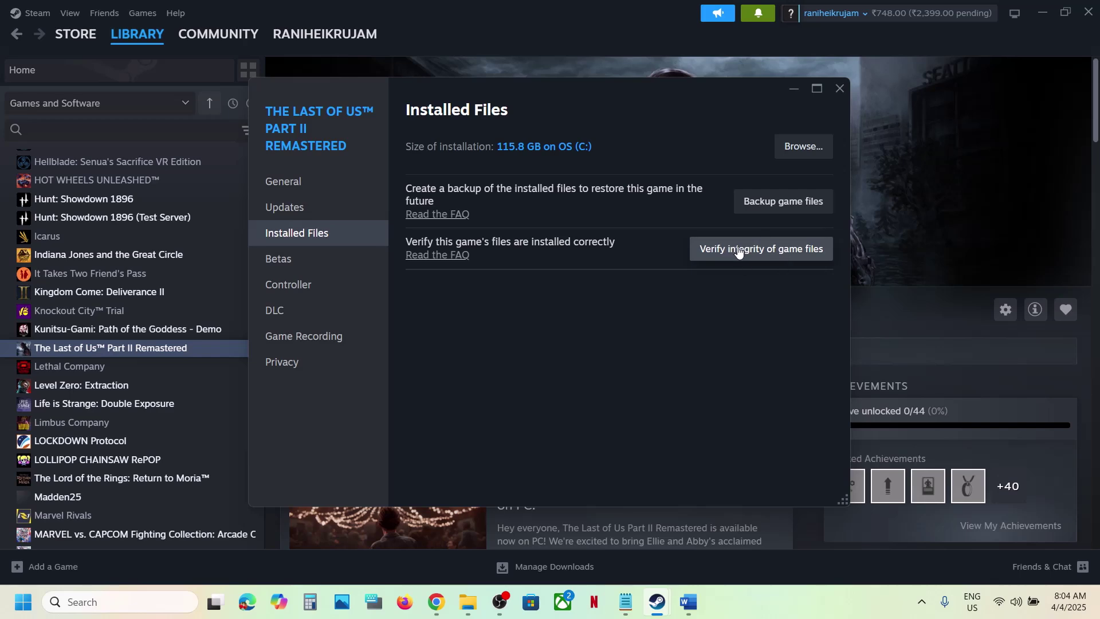
double_click(834, 78)
click(840, 12)
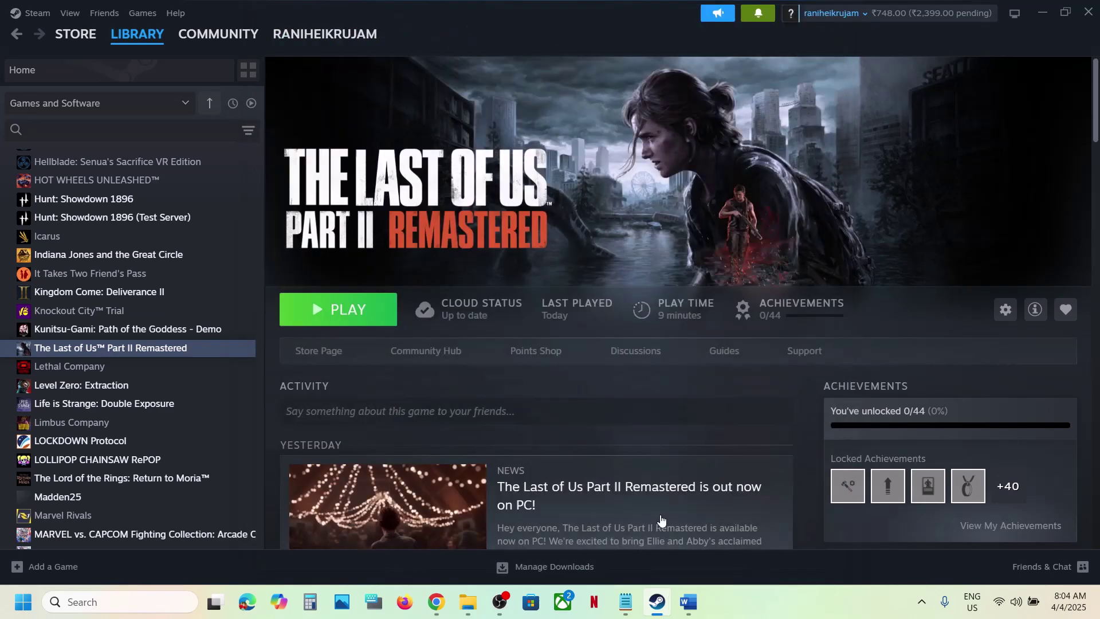
- Return to the Word document and read the Step 3 instructions on allowing the game exe in Malwarebytes, the antivirus program, Windows Security and Firewall
click(689, 602)
scroll(397, 331, down, 5)
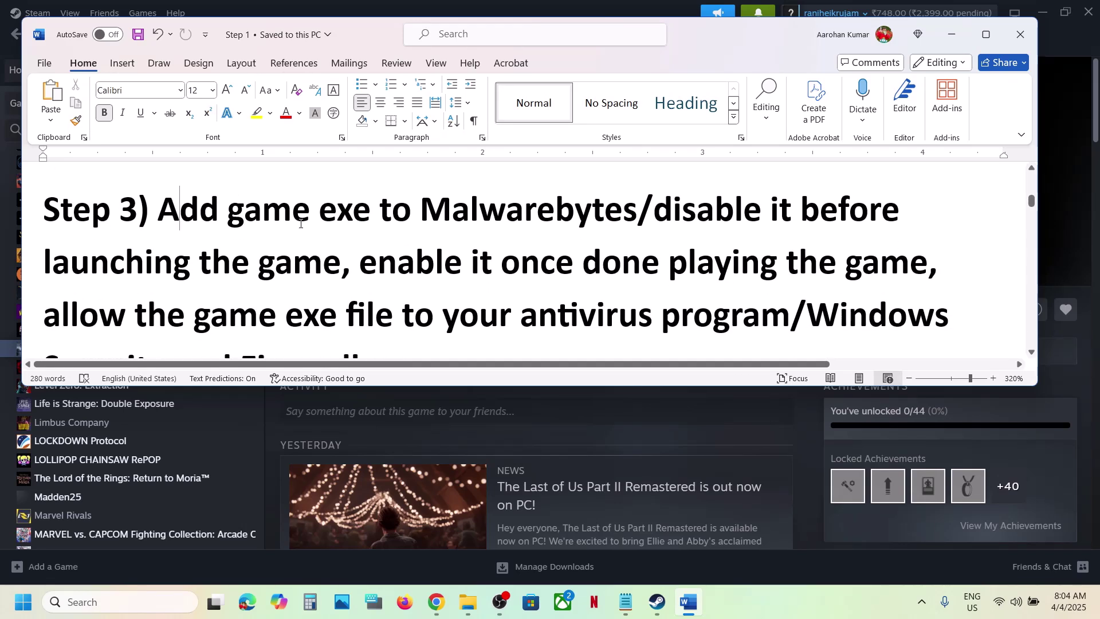
drag(172, 224, 515, 223)
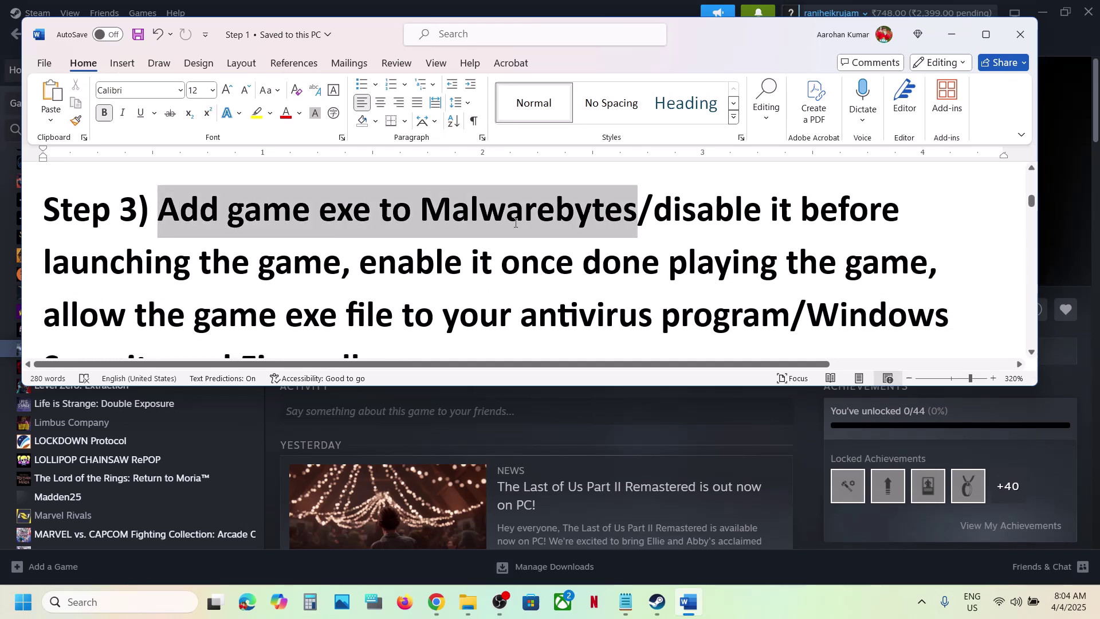
click(624, 216)
drag(424, 209, 637, 209)
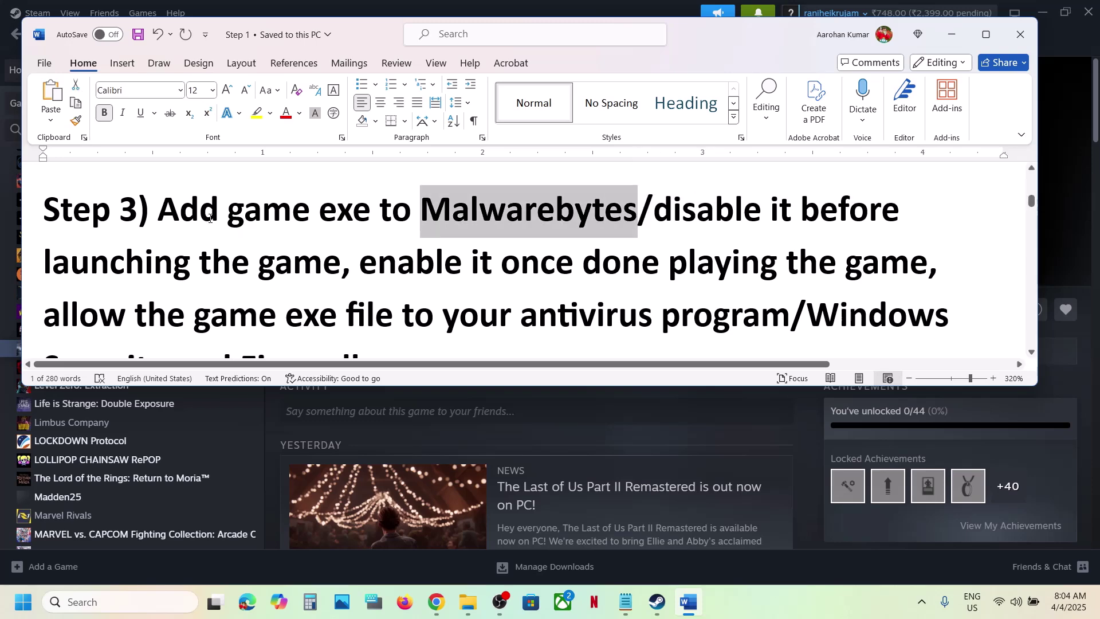
drag(210, 218, 421, 211)
click(527, 212)
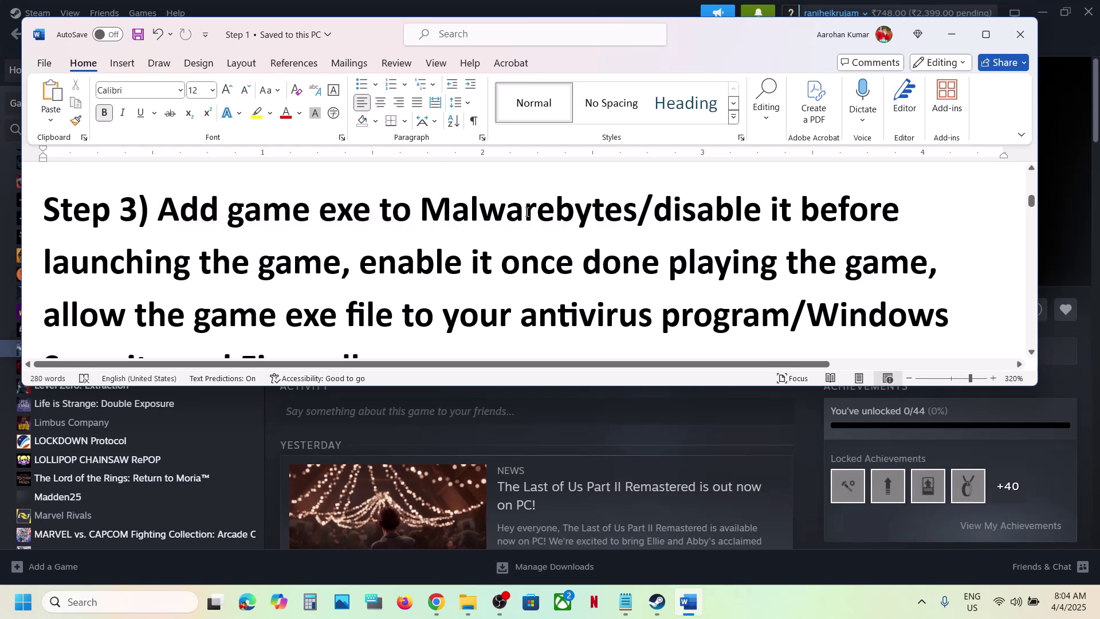
drag(423, 211, 846, 269)
click(337, 276)
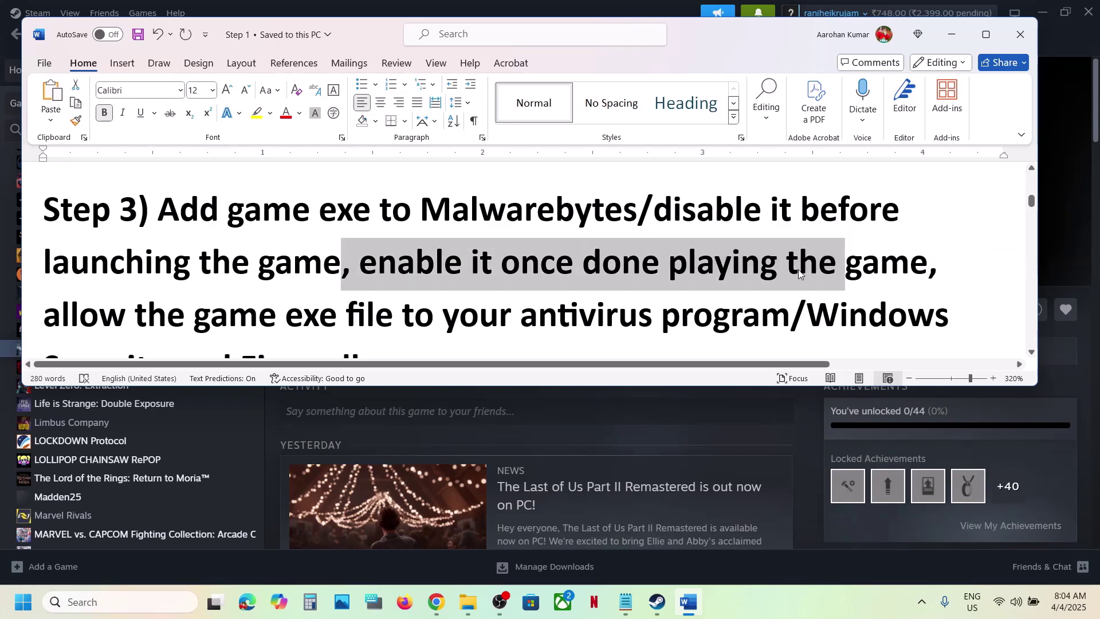
click(799, 270)
double_click(479, 204)
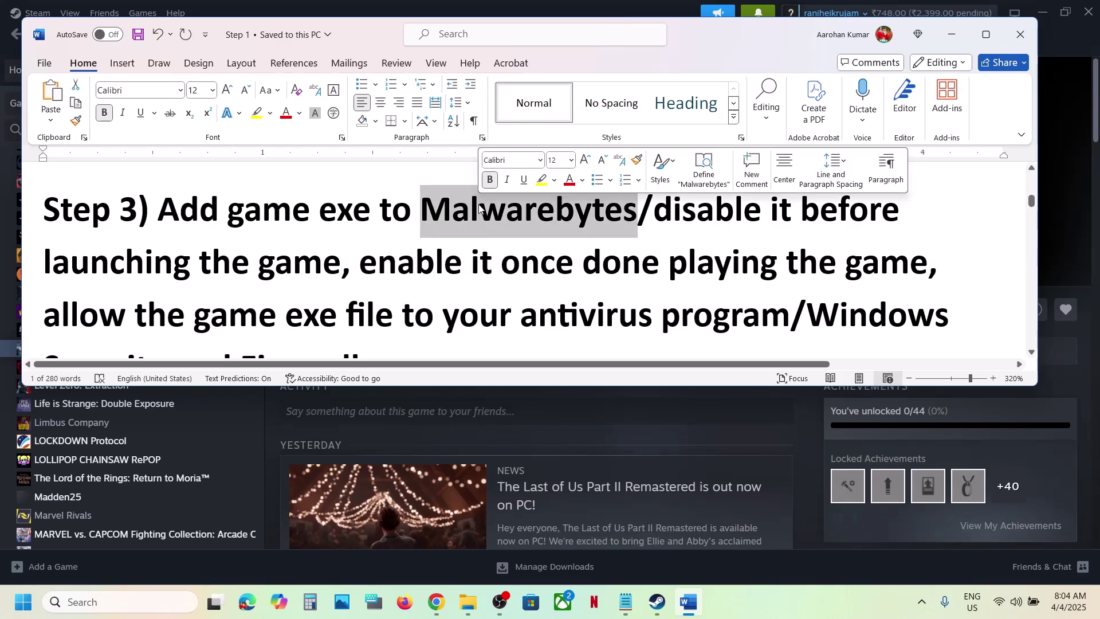
scroll(479, 204, down, 1)
scroll(479, 205, up, 1)
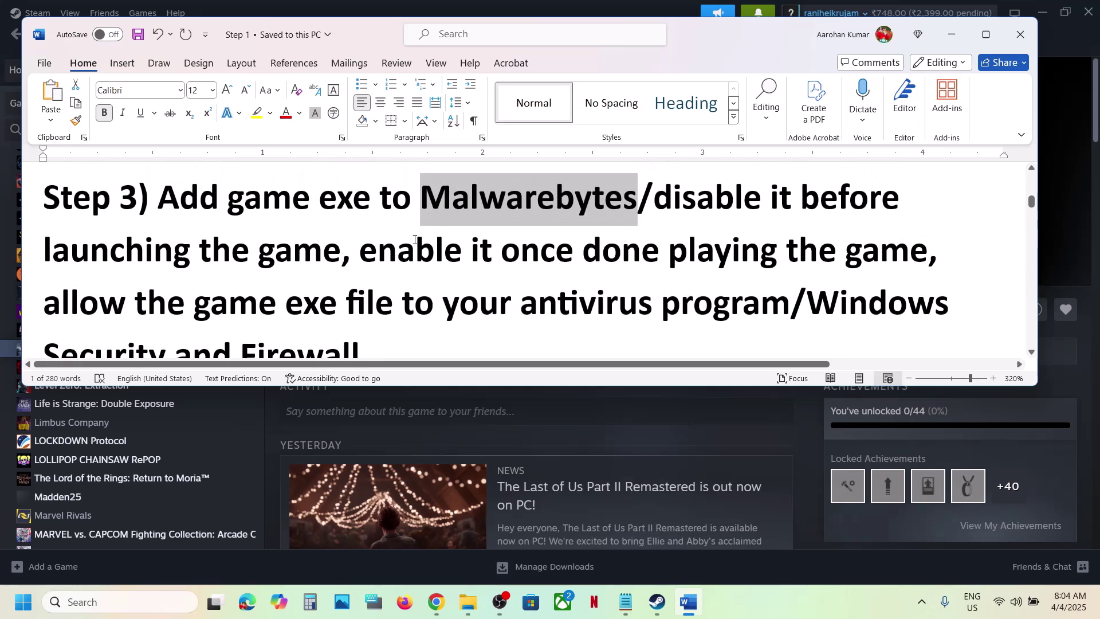
scroll(382, 271, down, 1)
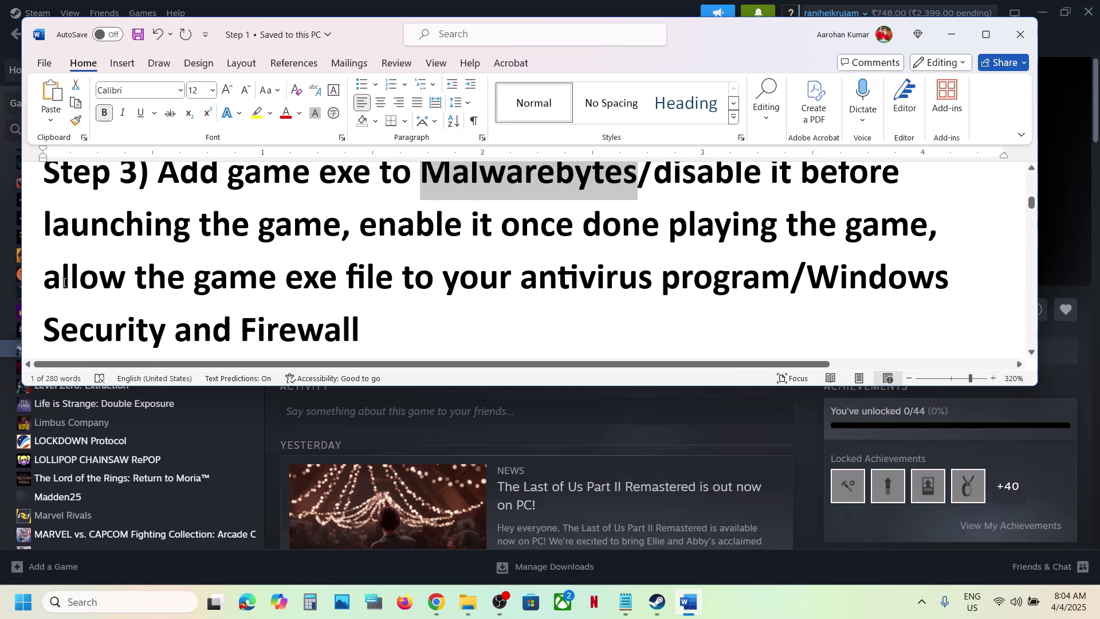
drag(64, 282, 791, 283)
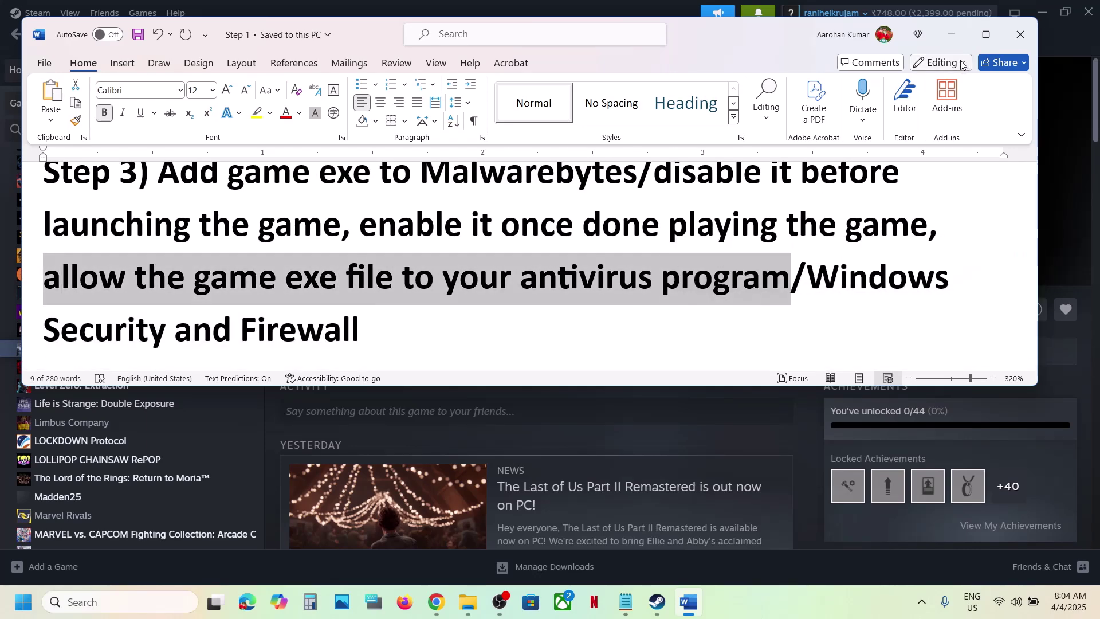
click(954, 40)
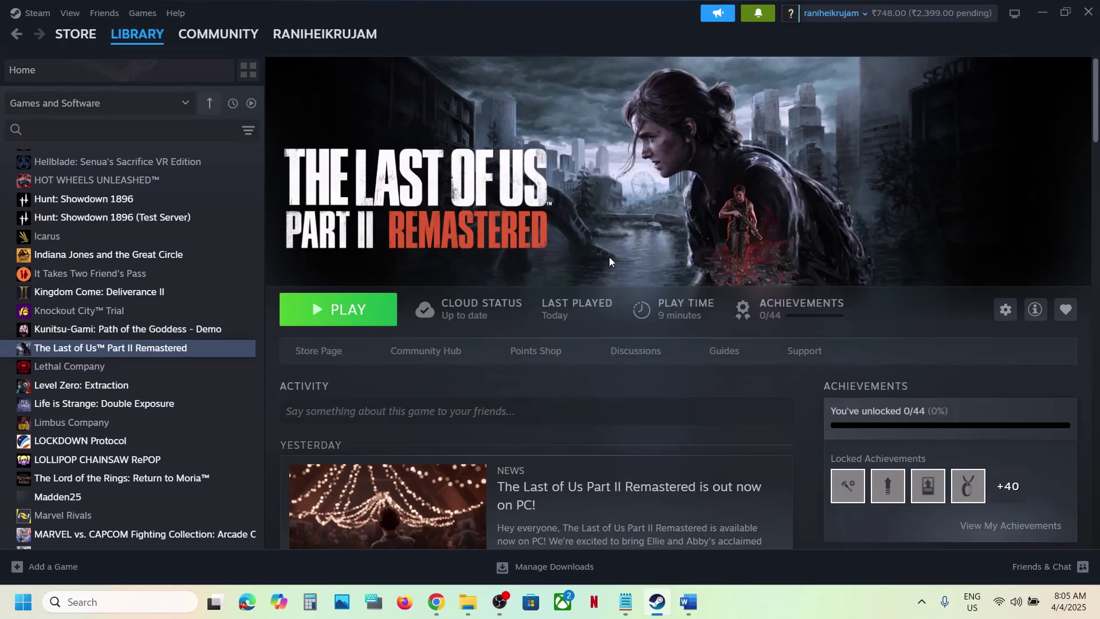
click(689, 613)
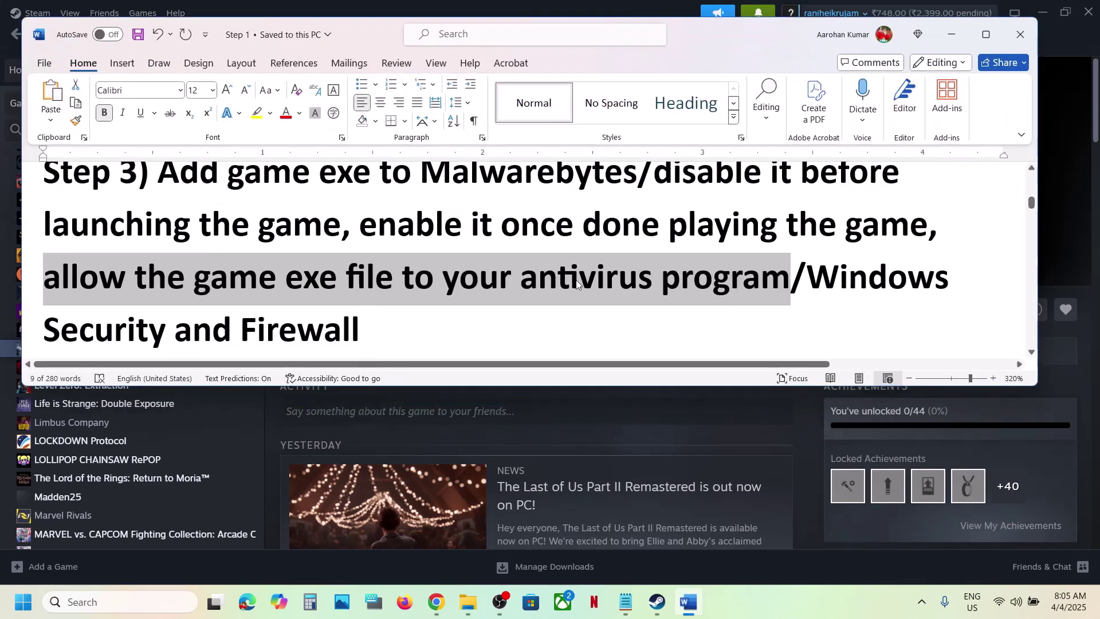
- Leave Word and open Virus & threat protection in Windows Security by way of the Windows privacy and security settings
click(951, 35)
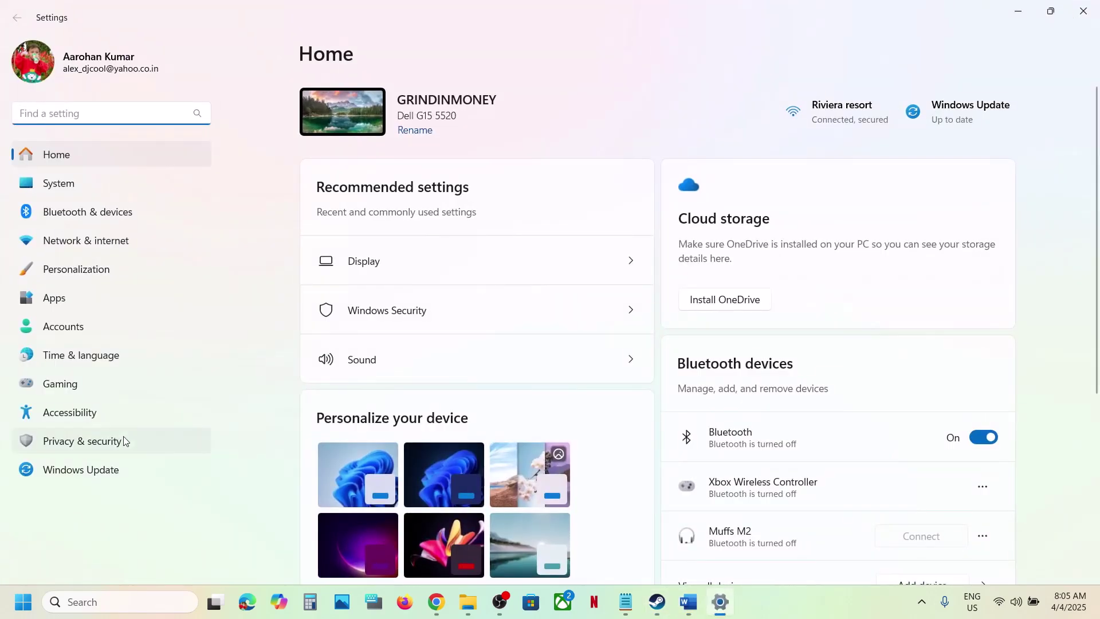
click(79, 450)
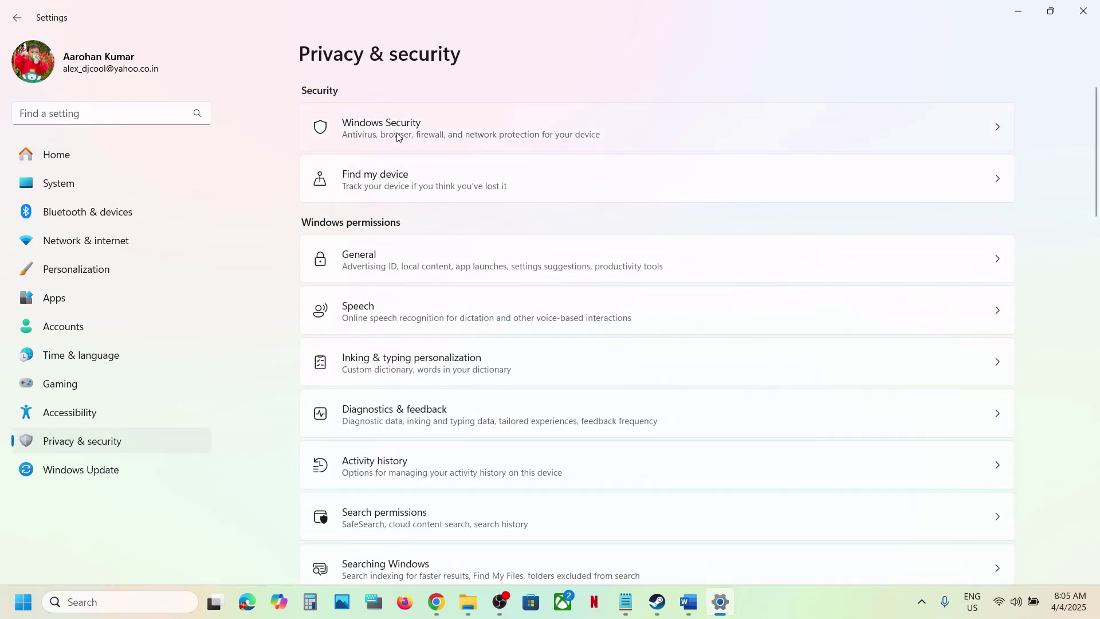
click(465, 149)
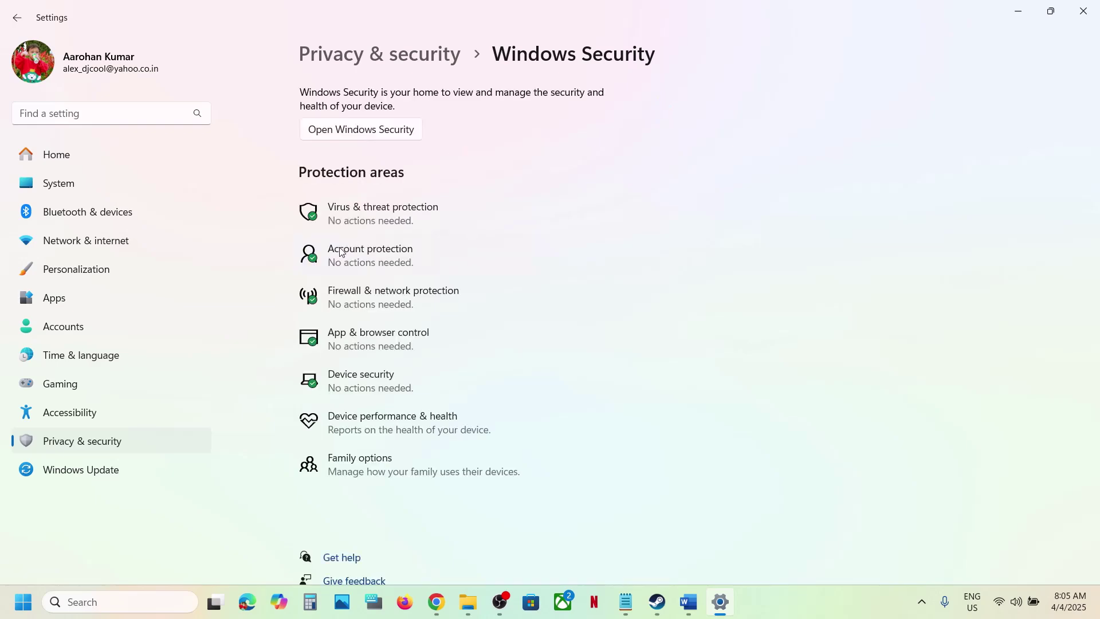
click(401, 222)
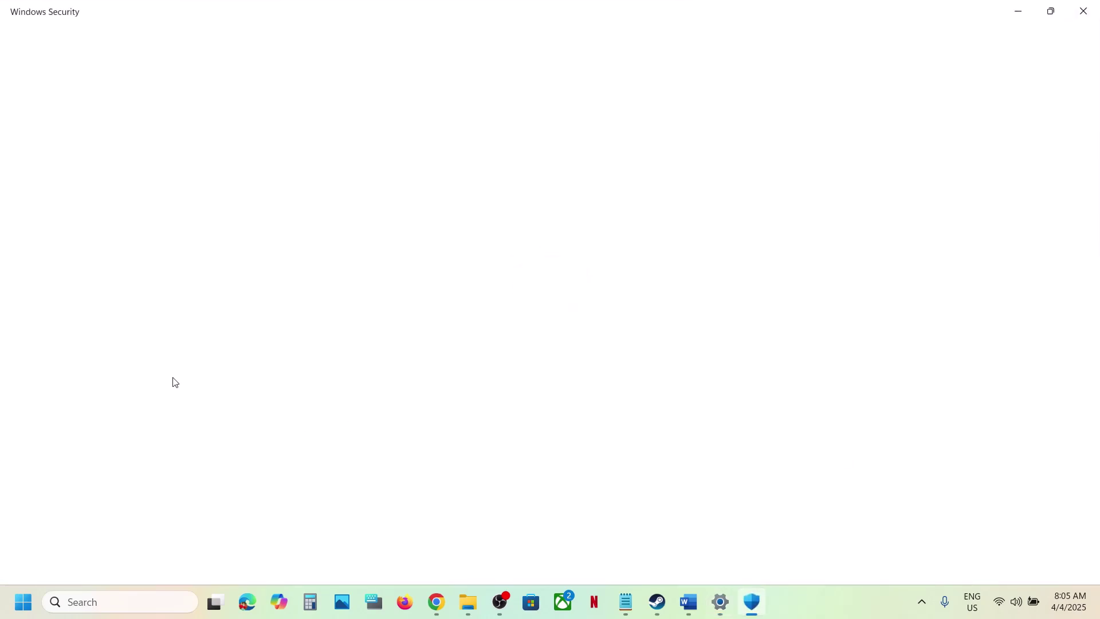
key(alt+Tab)
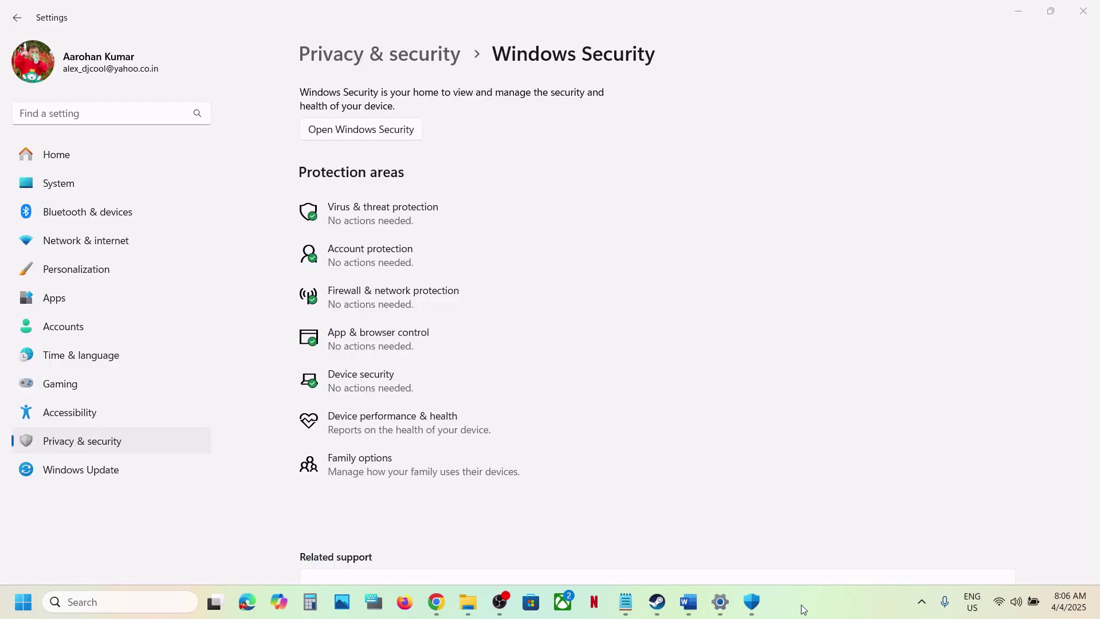
click(411, 222)
- Open the list of apps allowed through Controlled folder access in ransomware protection and start adding an app by browsing all apps
scroll(415, 256, down, 3)
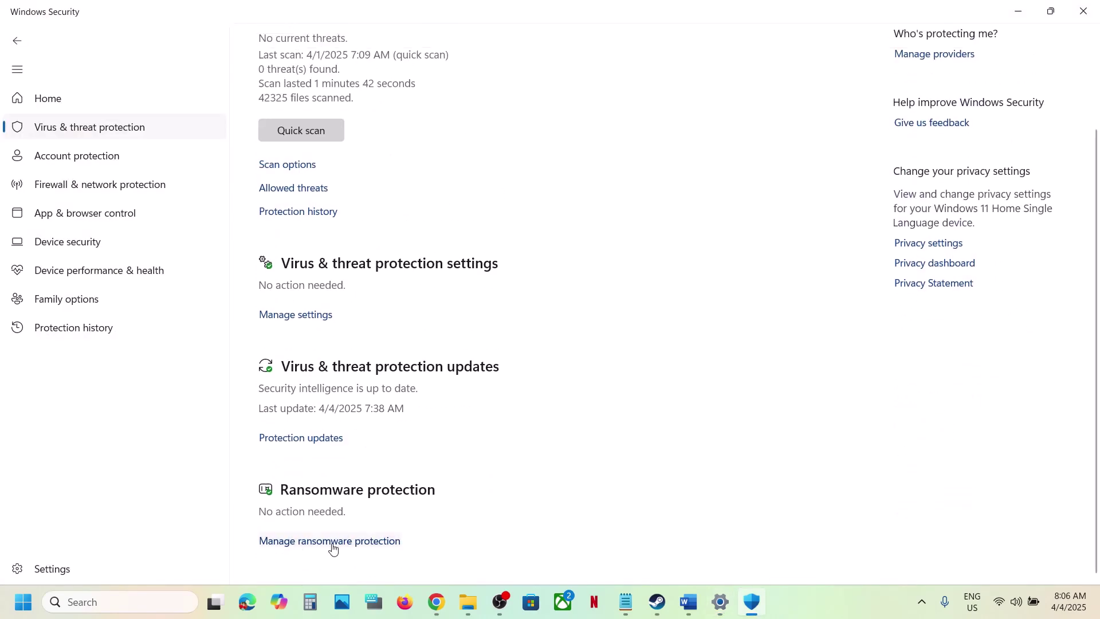
click(333, 542)
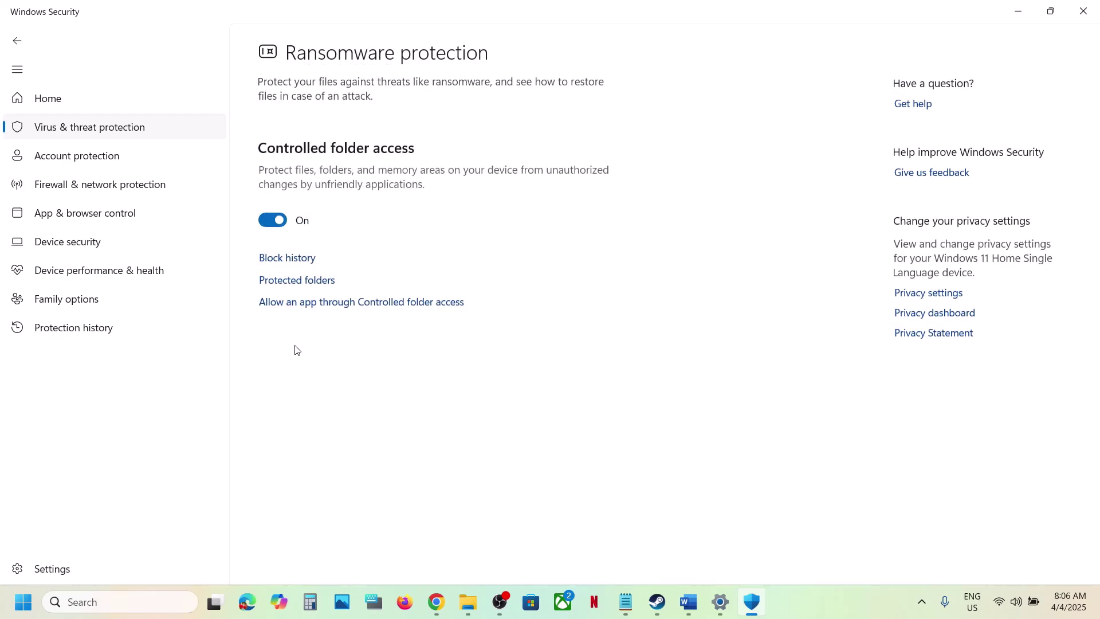
click(354, 304)
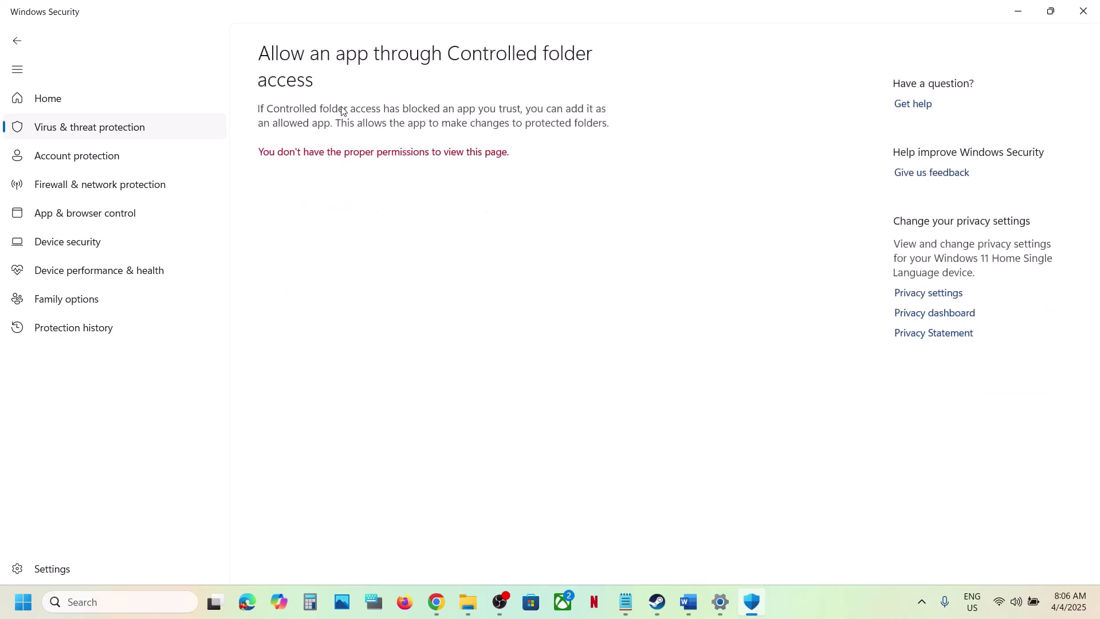
scroll(343, 112, down, 3)
click(347, 67)
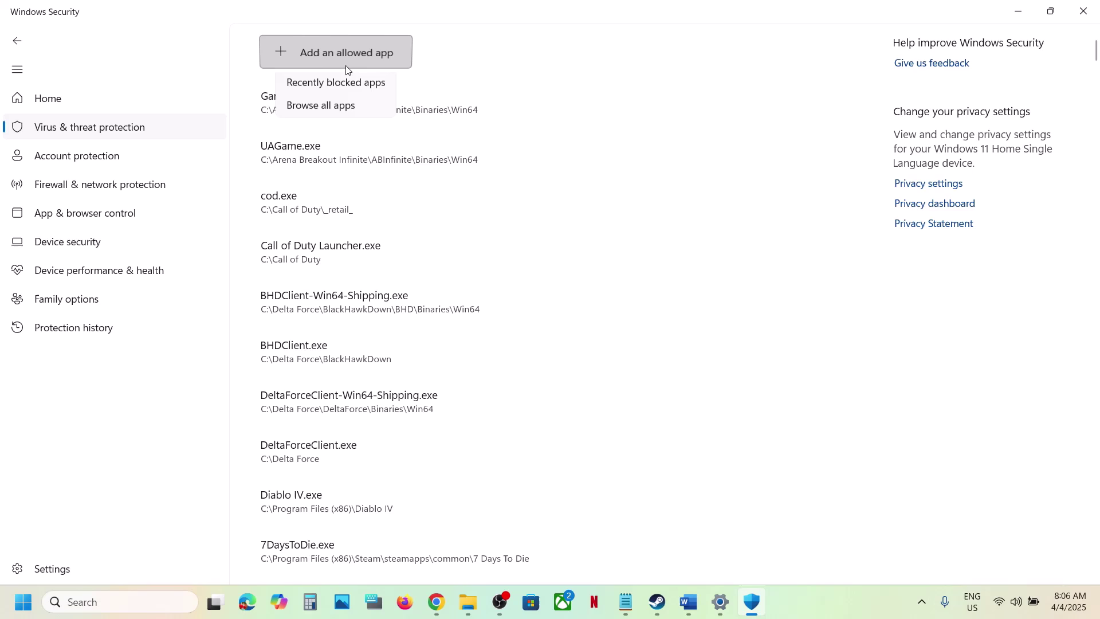
click(360, 109)
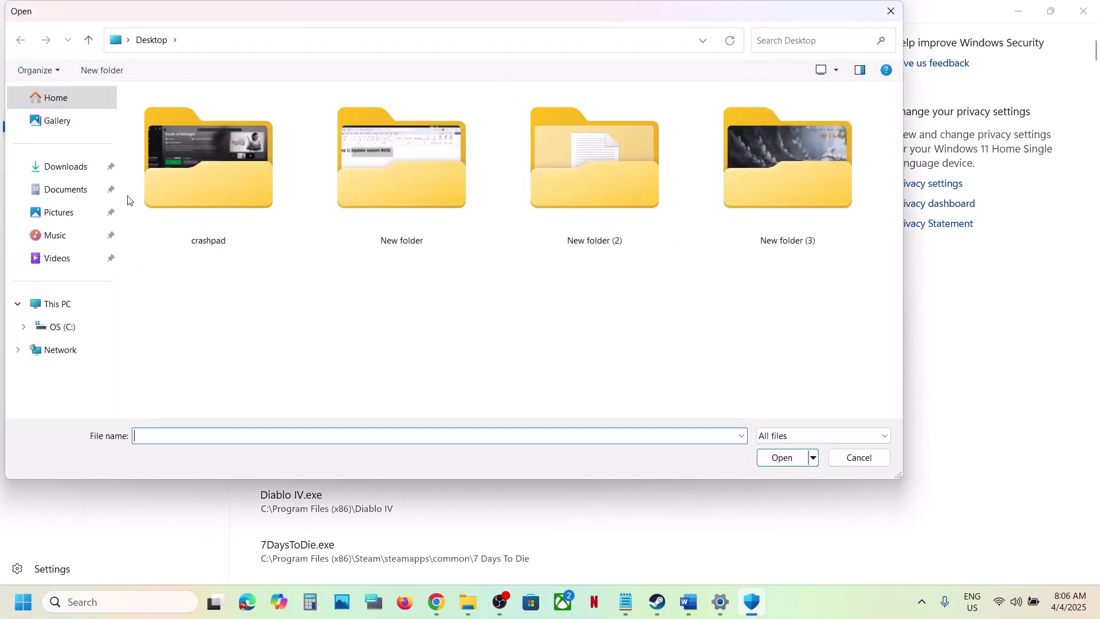
- Browse to C:\Program Files (x86)\Steam\steamapps\common in the file selection dialog
click(70, 304)
double_click(240, 125)
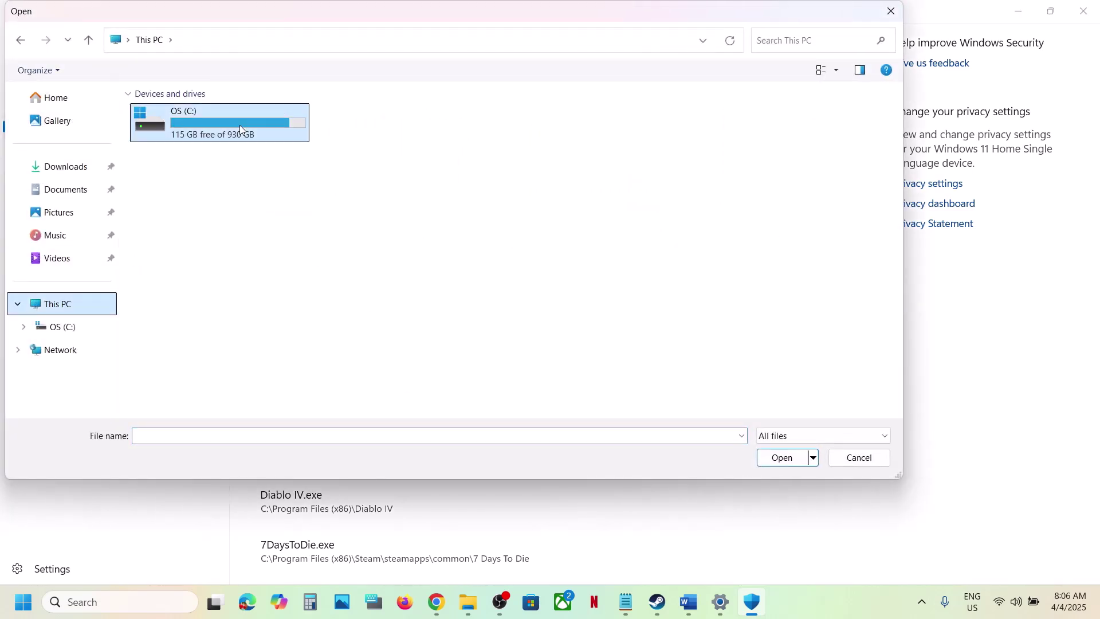
double_click(221, 262)
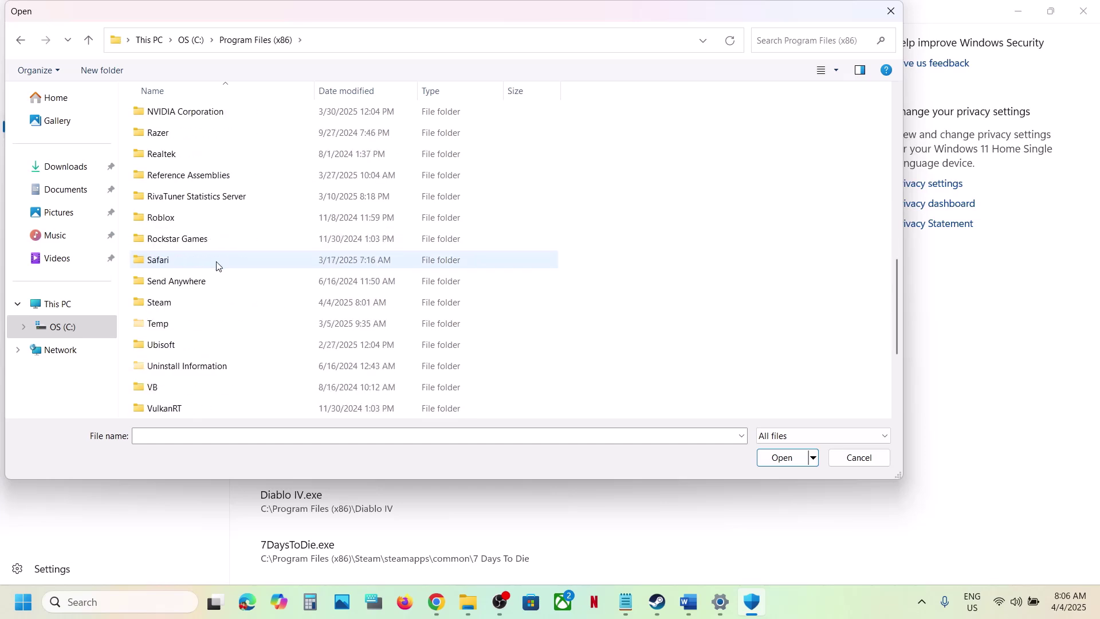
click(197, 305)
double_click(197, 305)
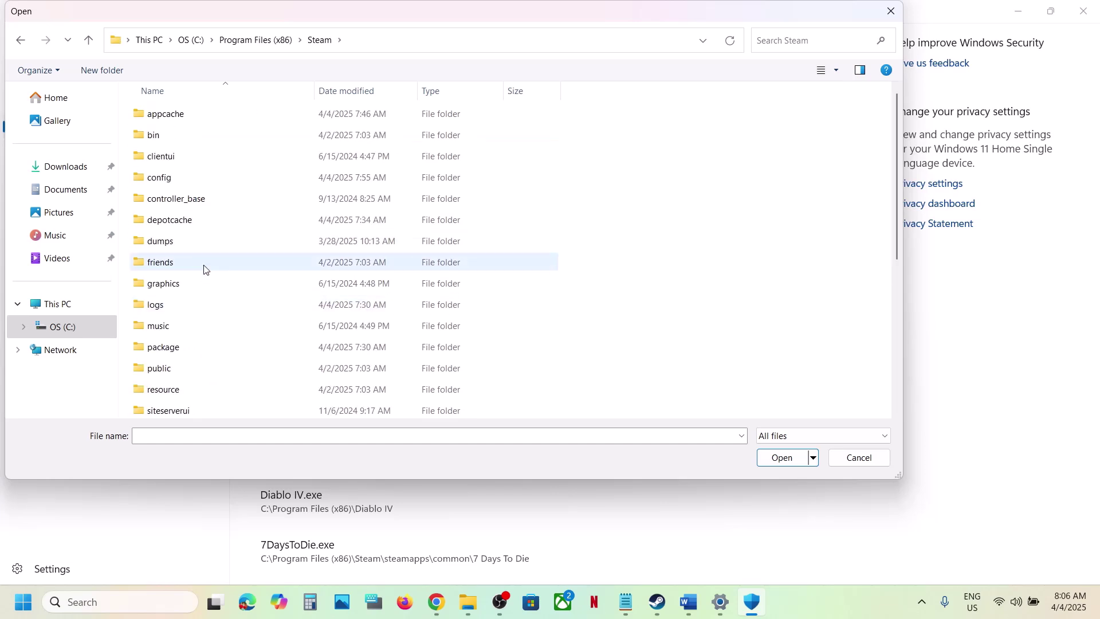
scroll(204, 268, down, 5)
double_click(194, 175)
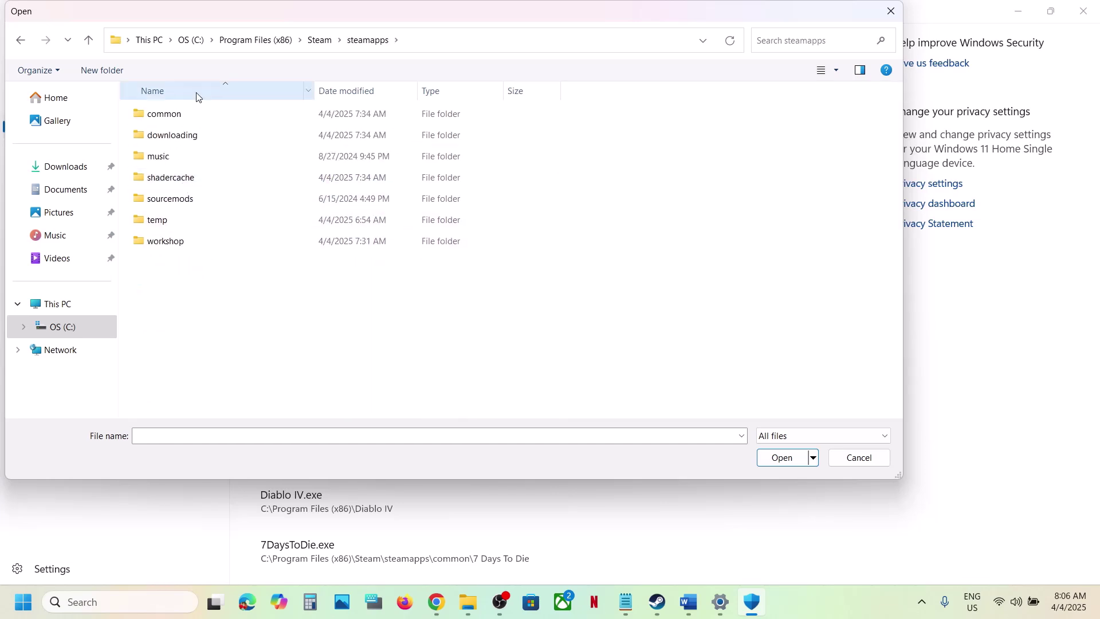
double_click(181, 114)
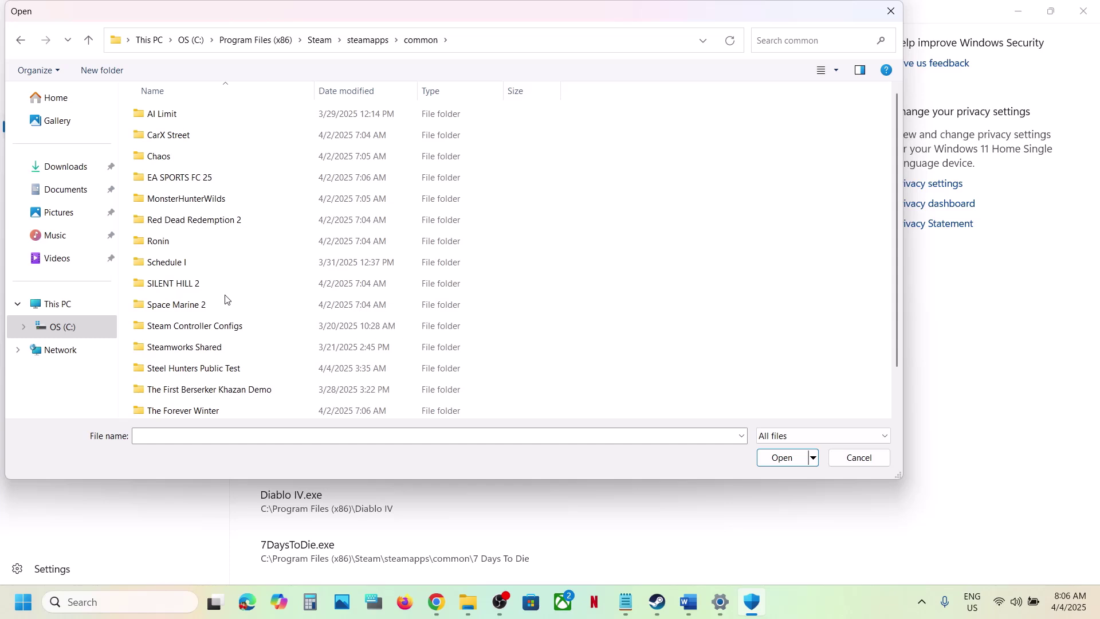
- Open the The Last of Us Part II folder and add tlou-ii to the apps allowed through Controlled folder access
scroll(189, 290, down, 1)
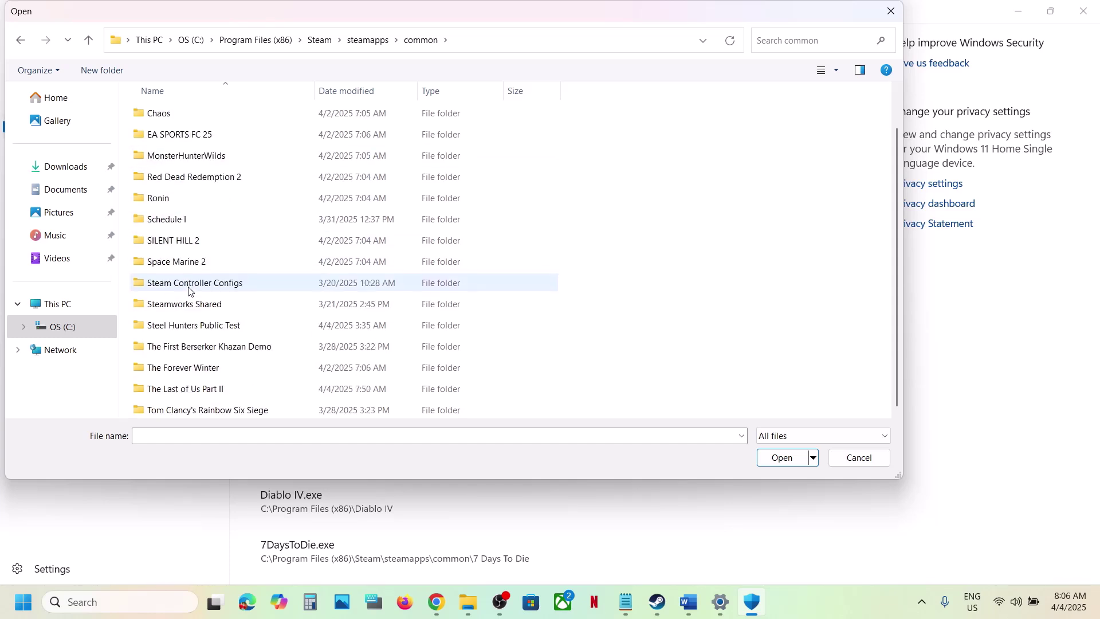
click(192, 392)
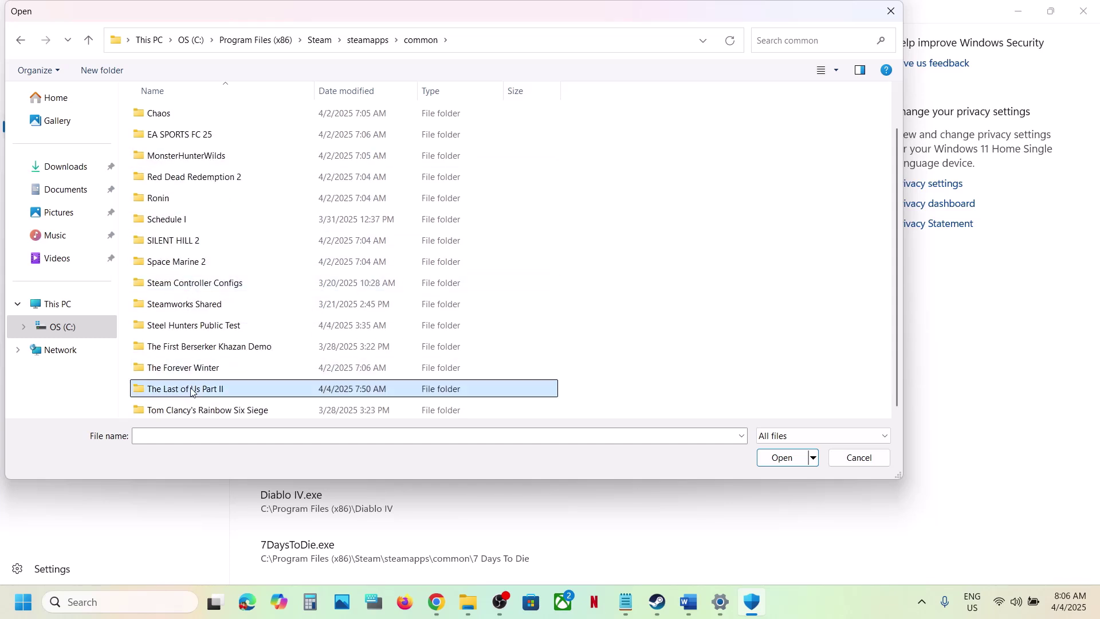
double_click(224, 392)
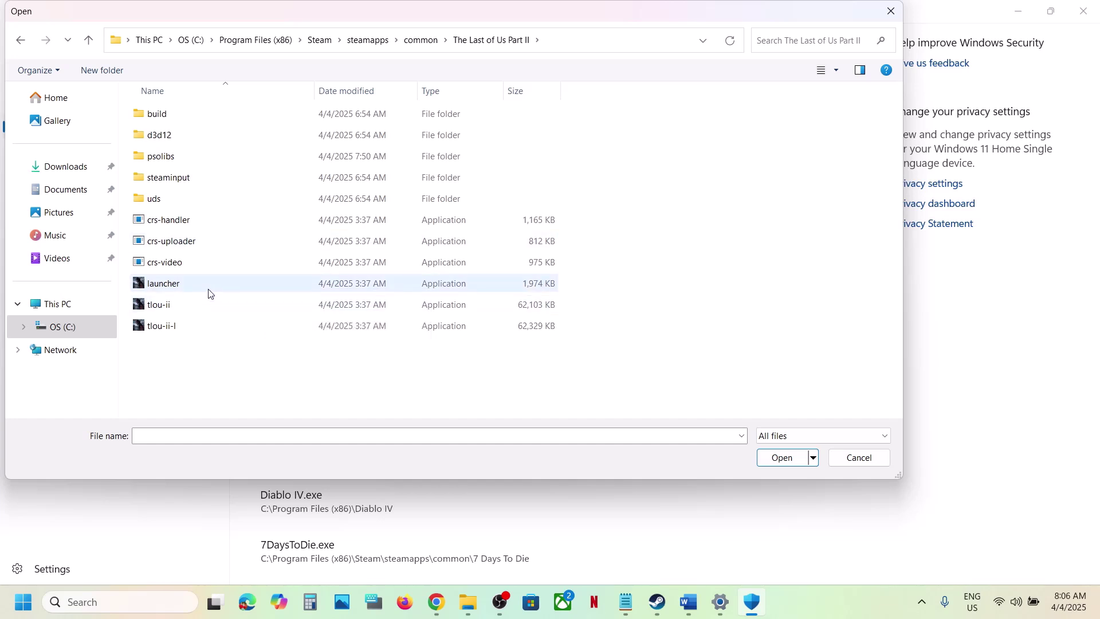
click(176, 306)
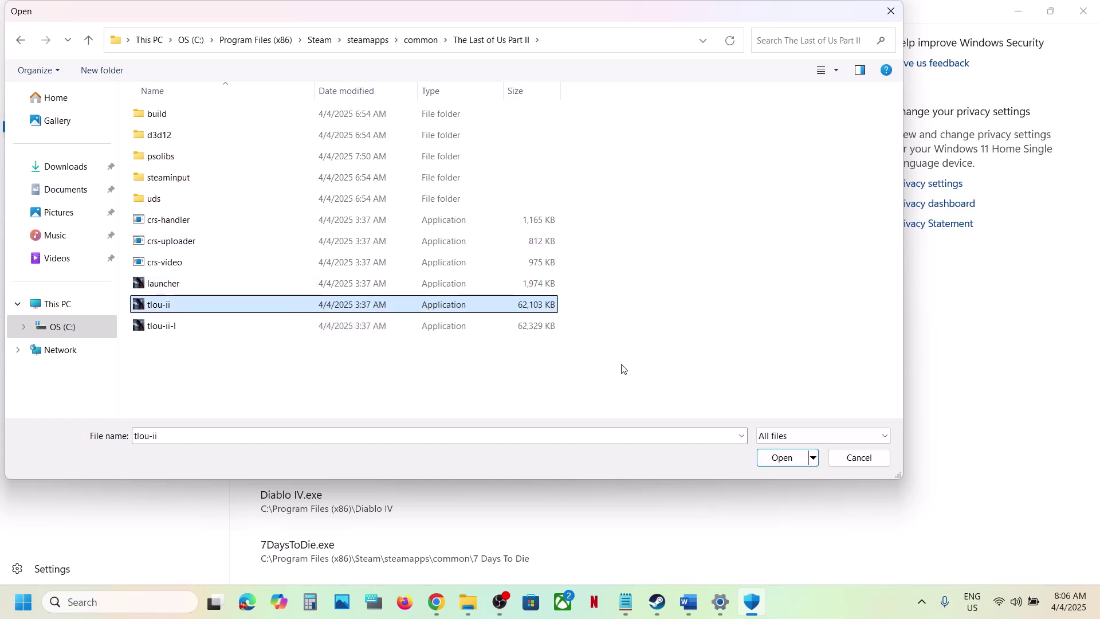
click(782, 457)
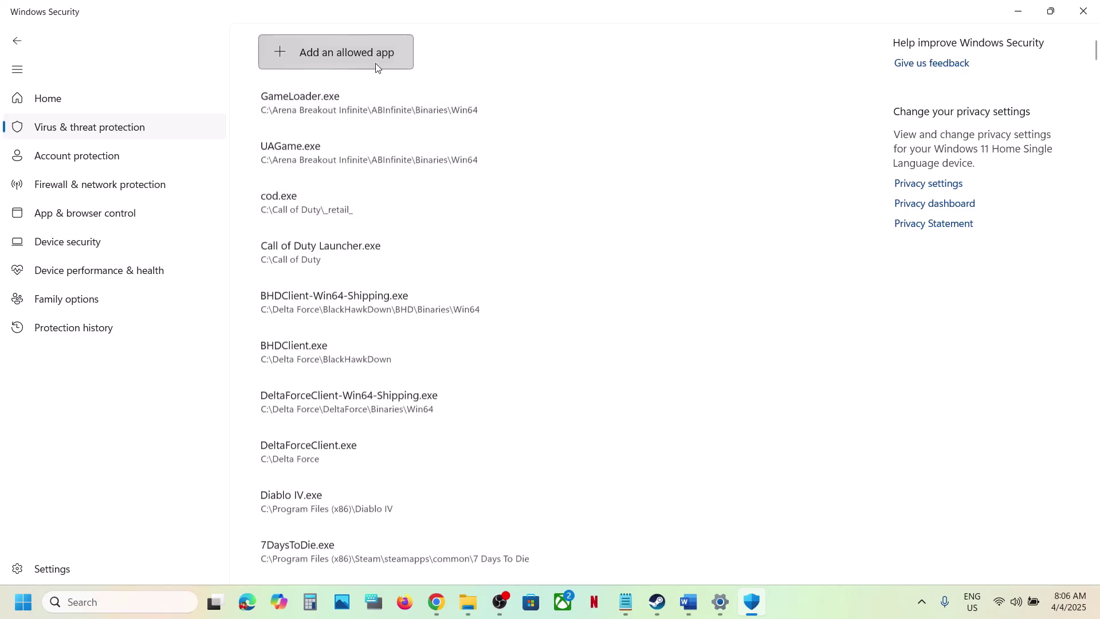
- Add tlou-ii-l from the same game folder to the apps allowed through Controlled folder access
click(376, 64)
click(320, 105)
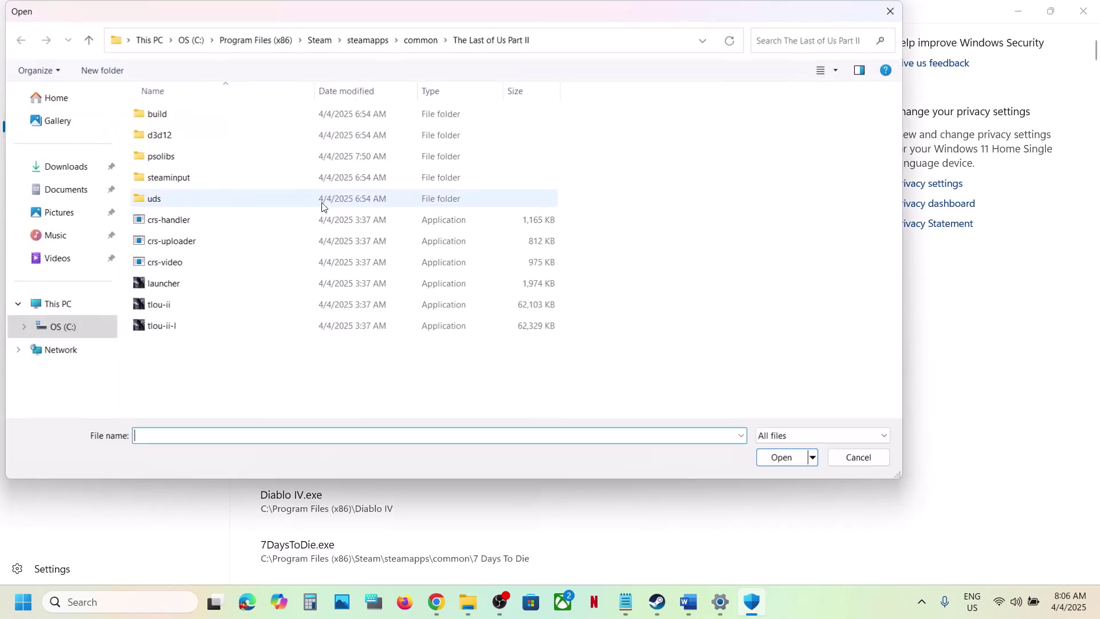
click(169, 327)
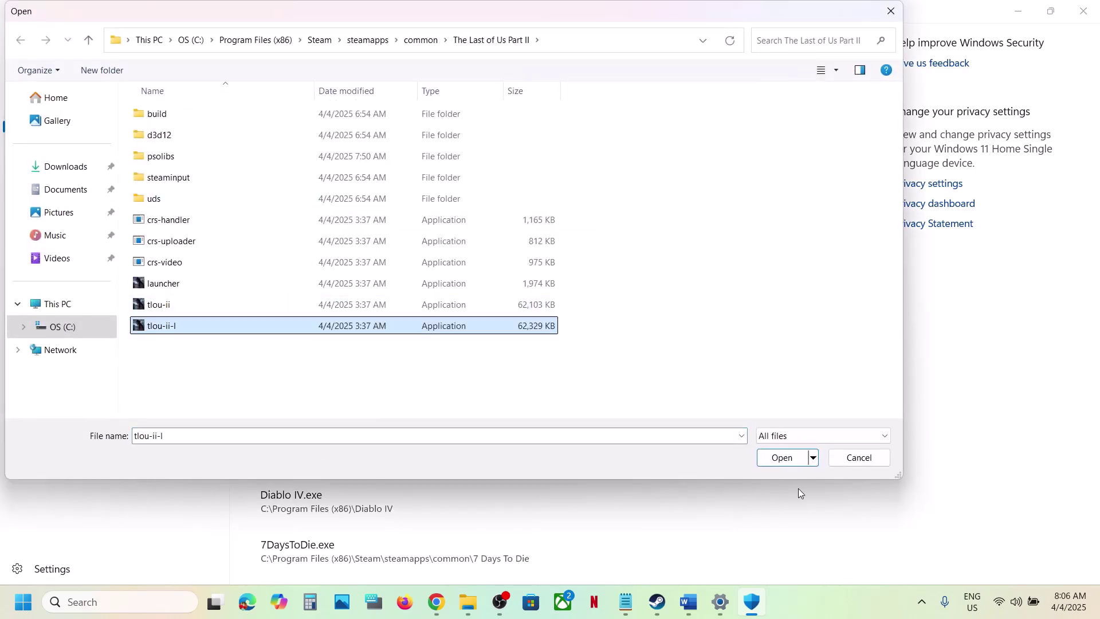
click(783, 456)
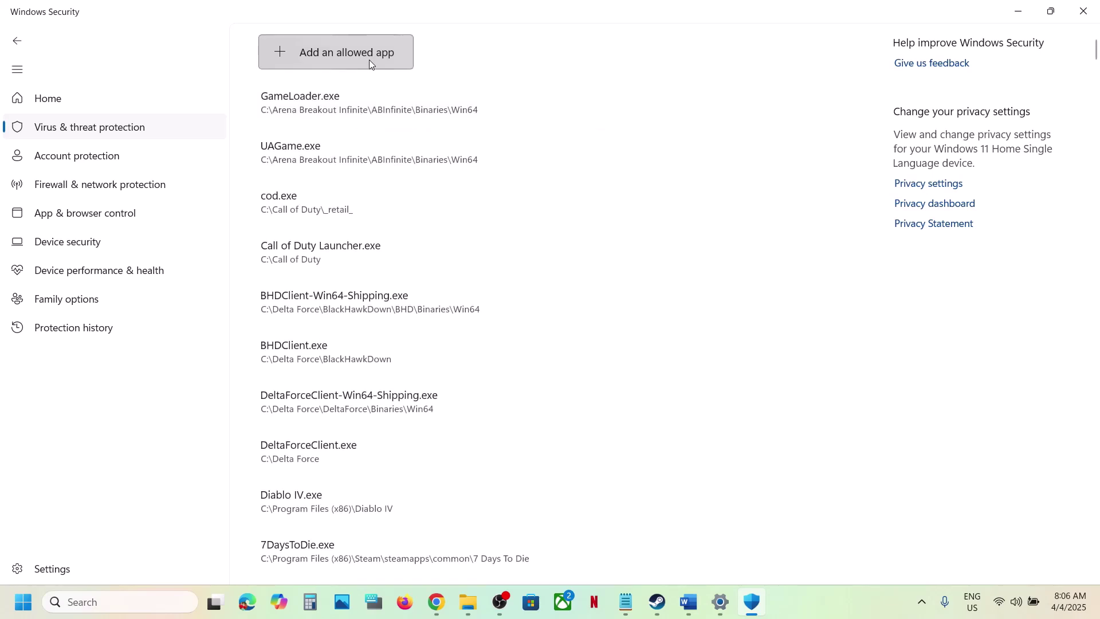
- Add the game's launcher application to the apps allowed through Controlled folder access
click(369, 60)
click(348, 108)
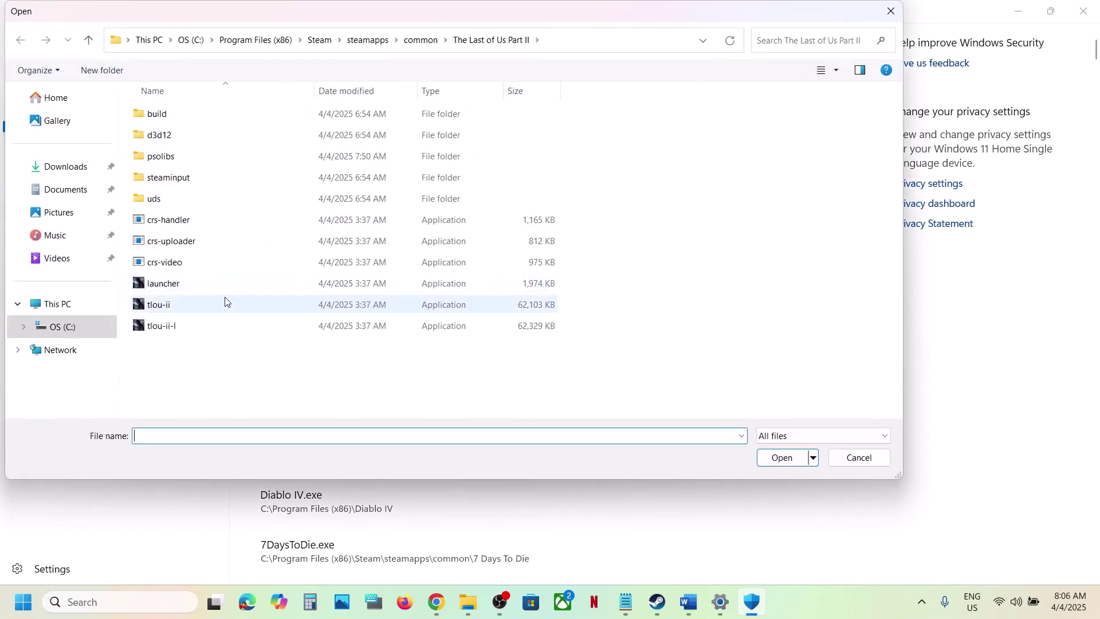
click(166, 284)
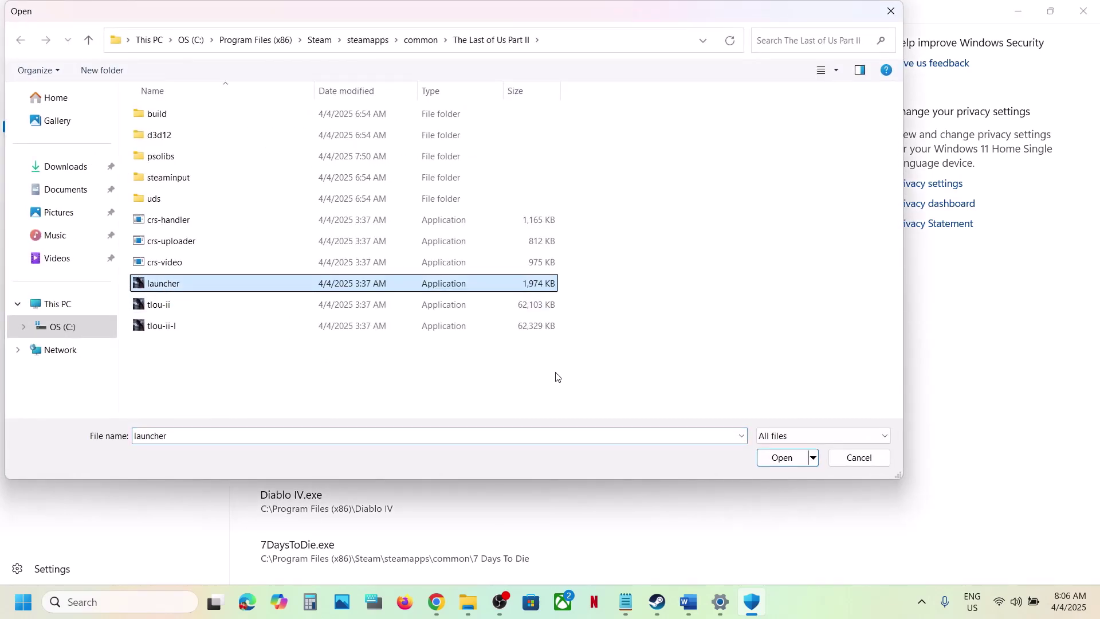
click(779, 458)
- Switch to Control Panel and open the list of apps allowed through Windows Defender Firewall under System and Security
click(152, 600)
text(control)
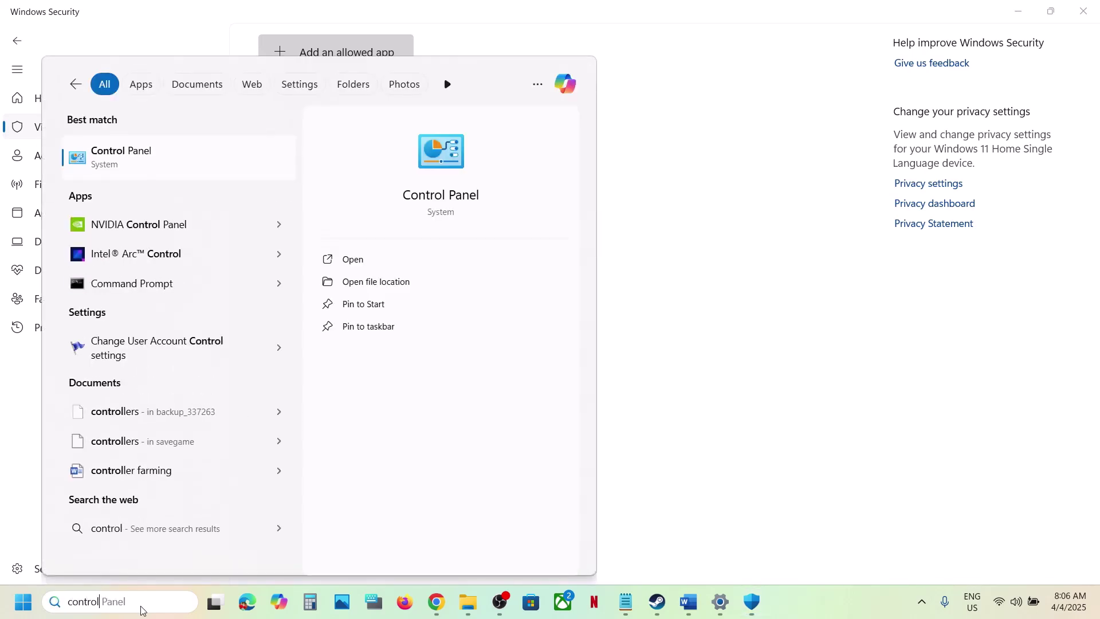
key(Return)
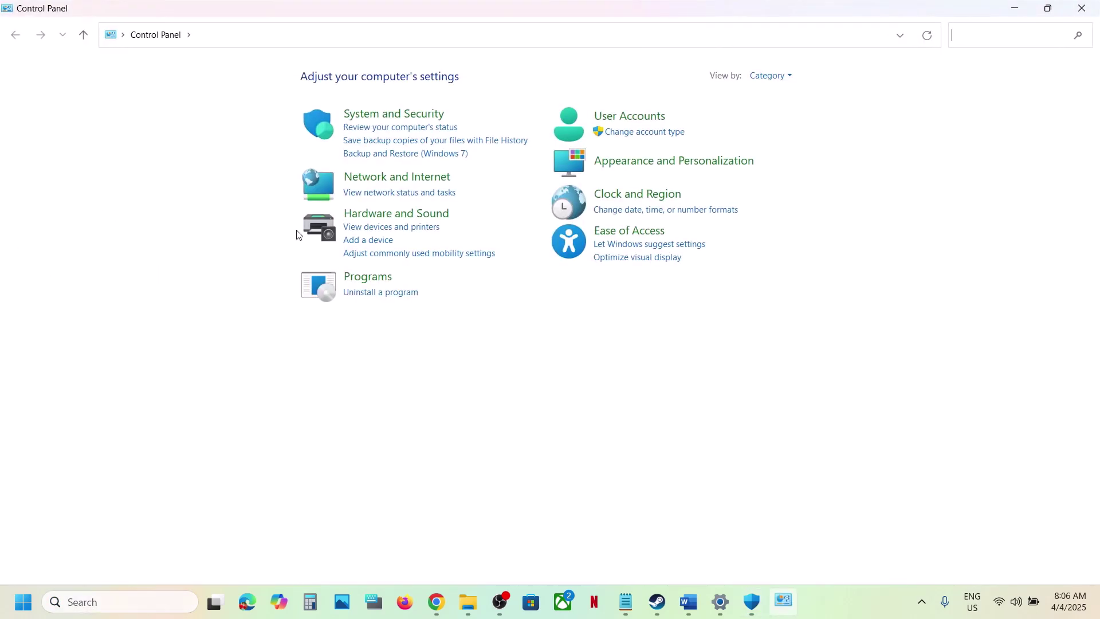
click(403, 124)
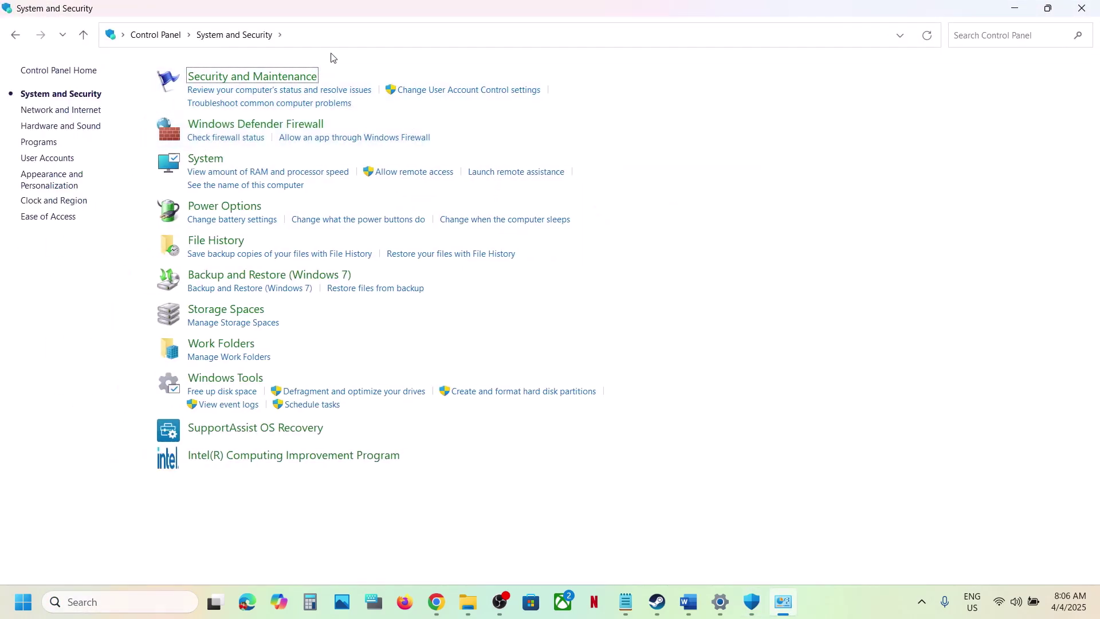
click(261, 127)
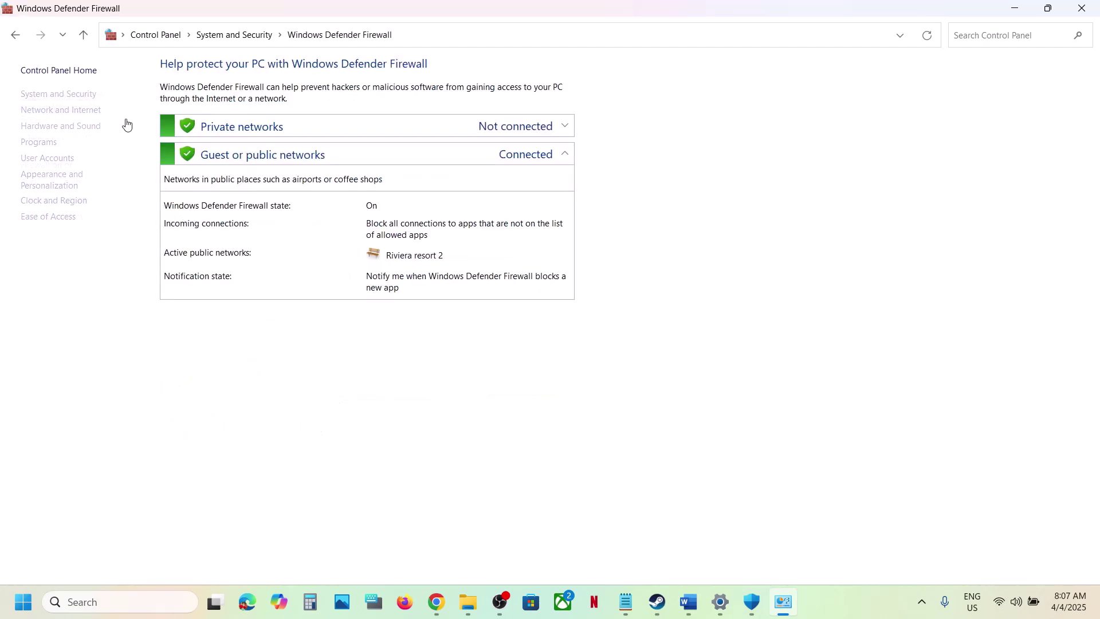
click(72, 111)
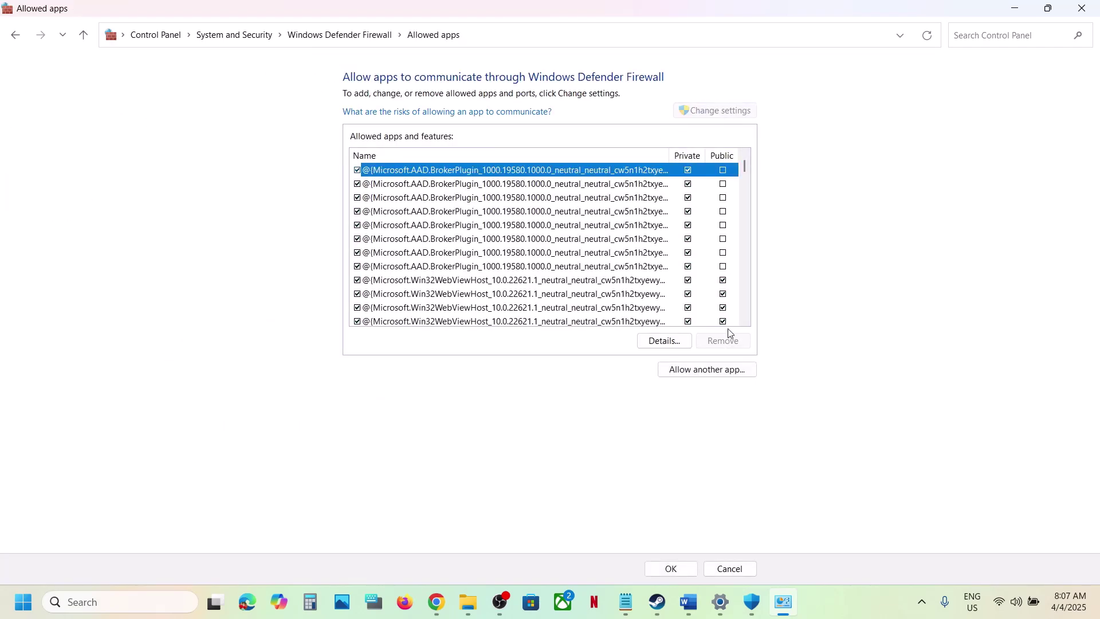
- Start allowing another app through the firewall and browse for it in C:\Program Files (x86)\Steam
click(707, 370)
click(646, 368)
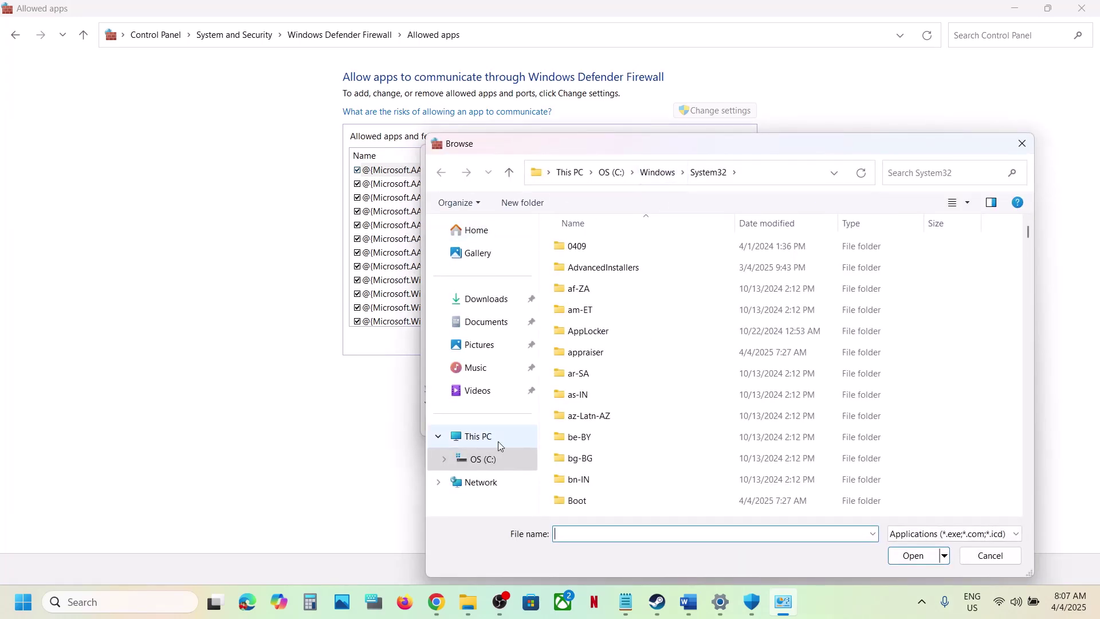
click(495, 448)
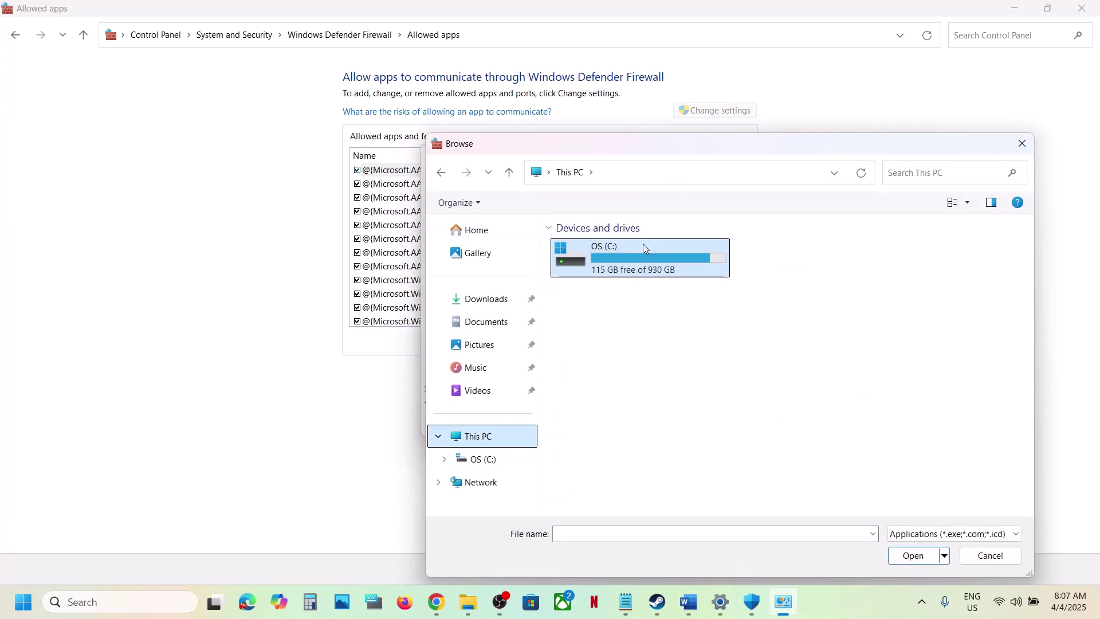
double_click(644, 248)
scroll(644, 245, down, 2)
click(616, 361)
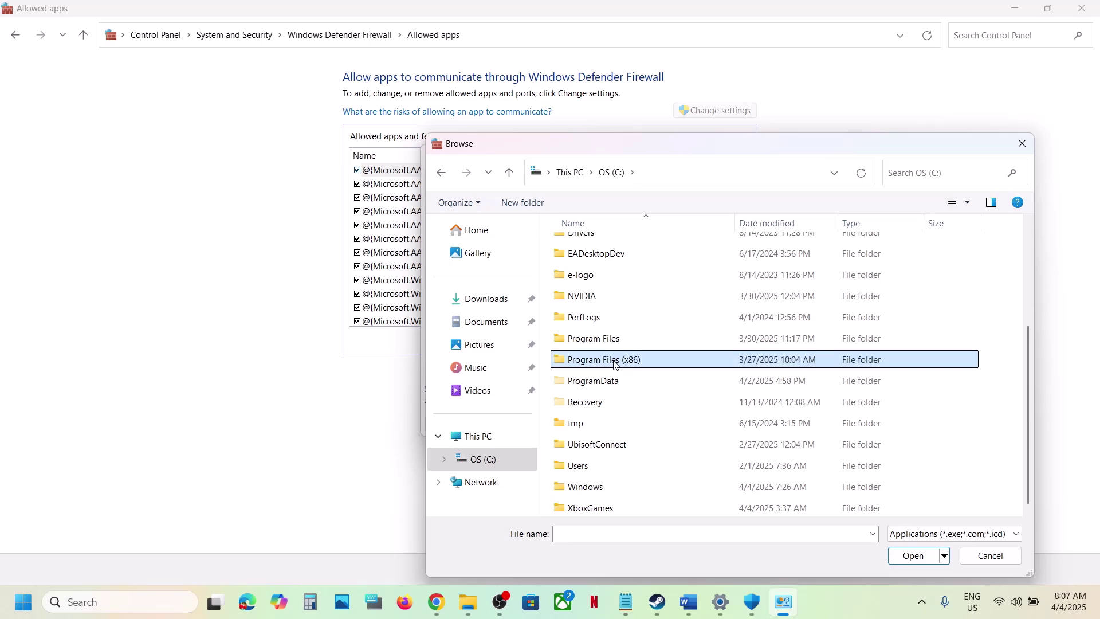
double_click(616, 361)
scroll(613, 367, down, 5)
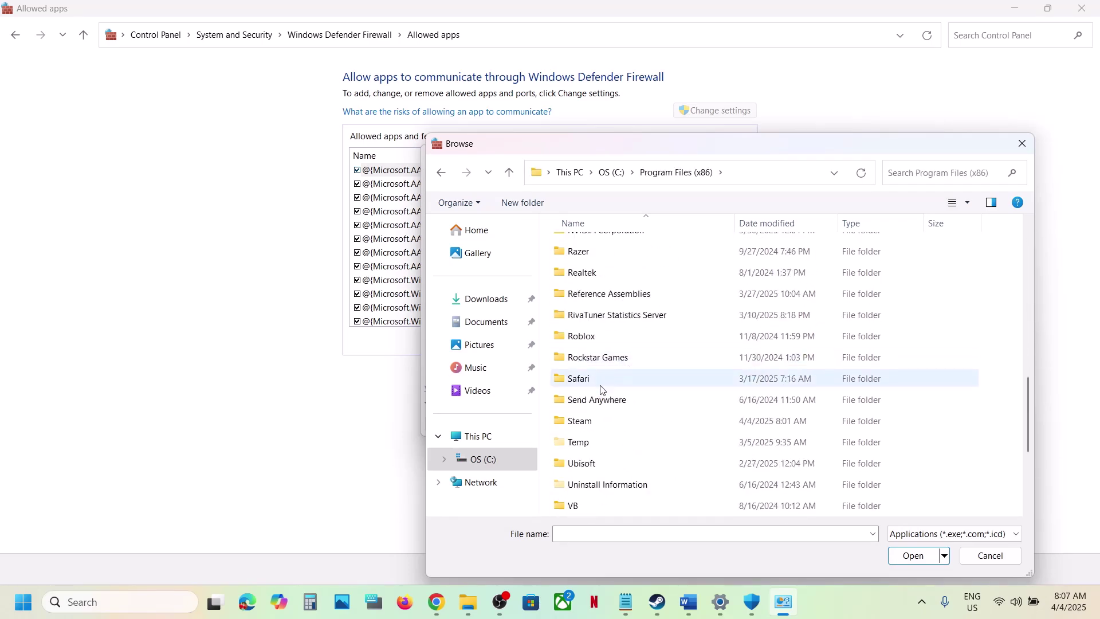
double_click(580, 420)
- Open the The Last of Us Part II game folder inside steamapps\common
scroll(613, 356, down, 3)
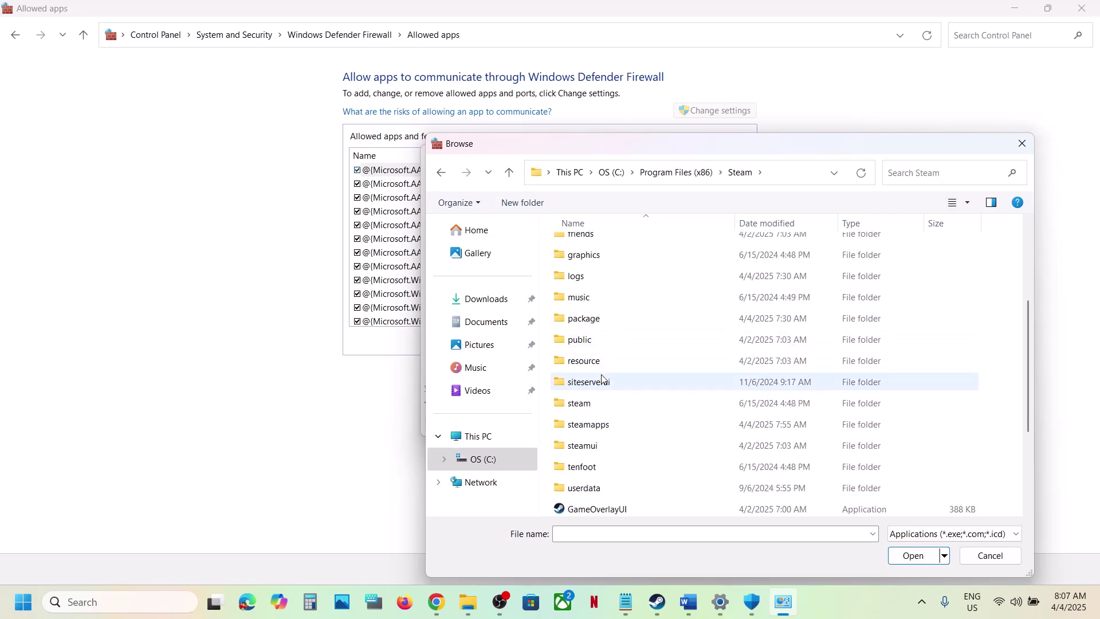
double_click(599, 425)
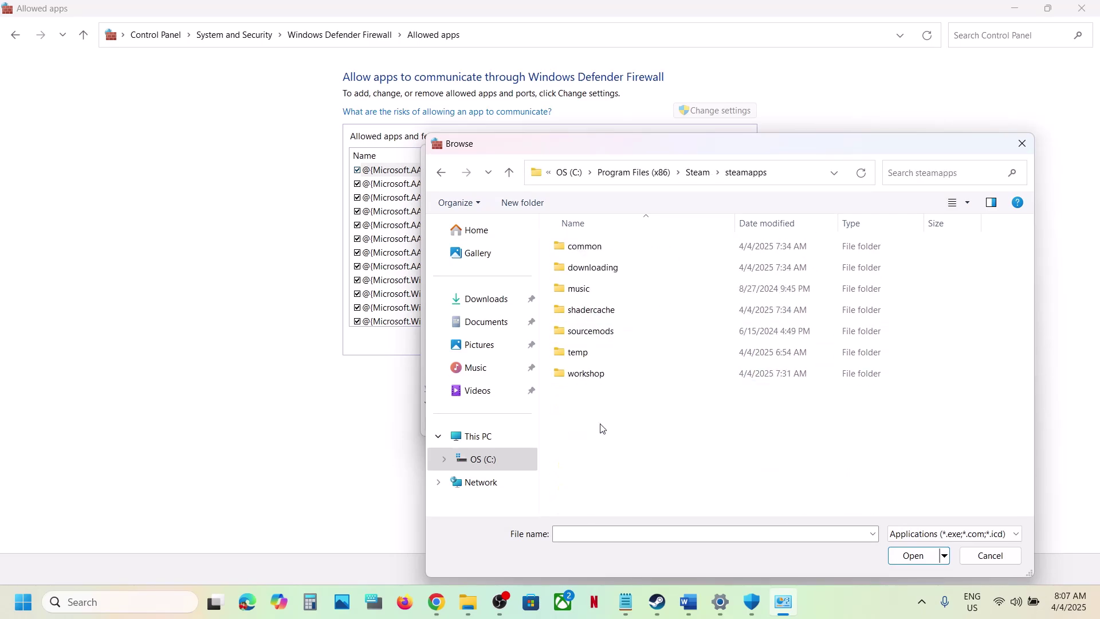
double_click(585, 246)
scroll(703, 388, down, 2)
double_click(643, 492)
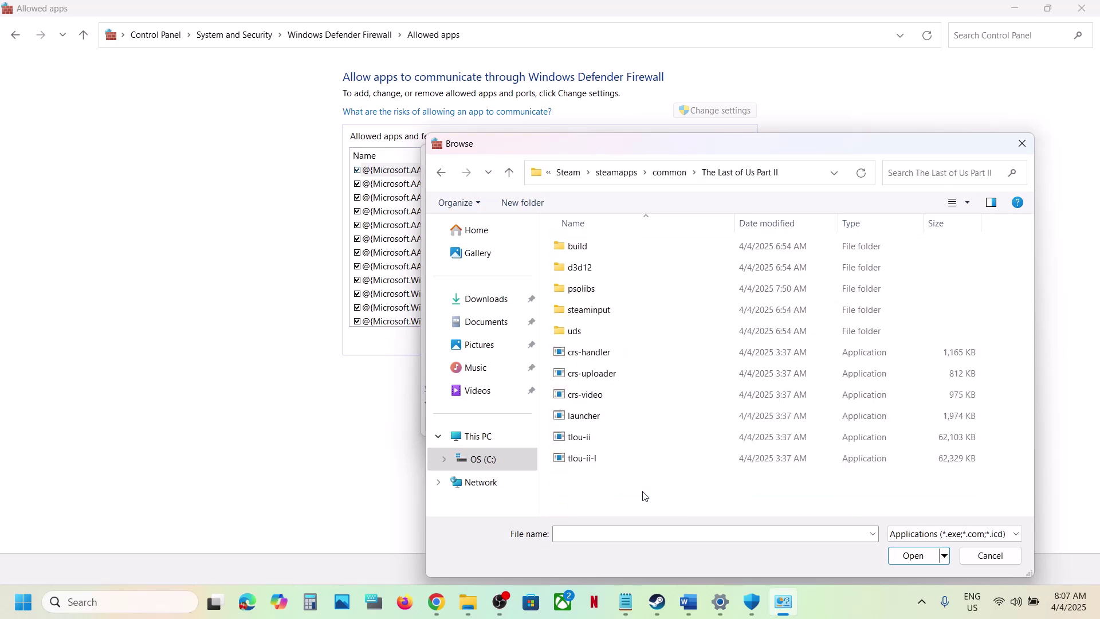
- Try to add the game's launcher application to the firewall's allowed apps
click(584, 416)
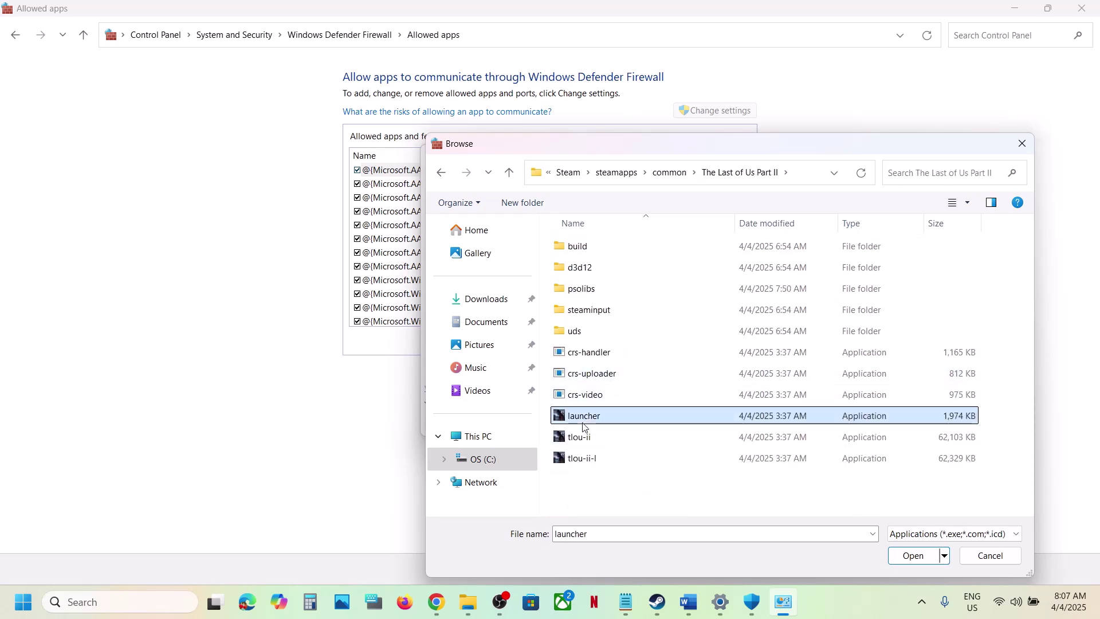
click(907, 555)
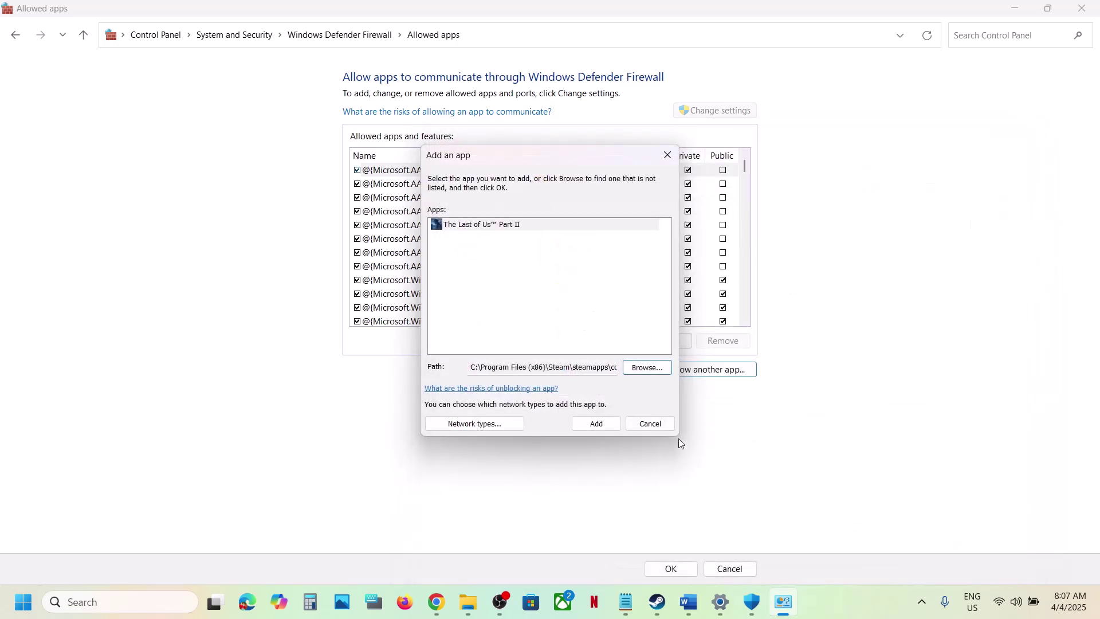
click(596, 424)
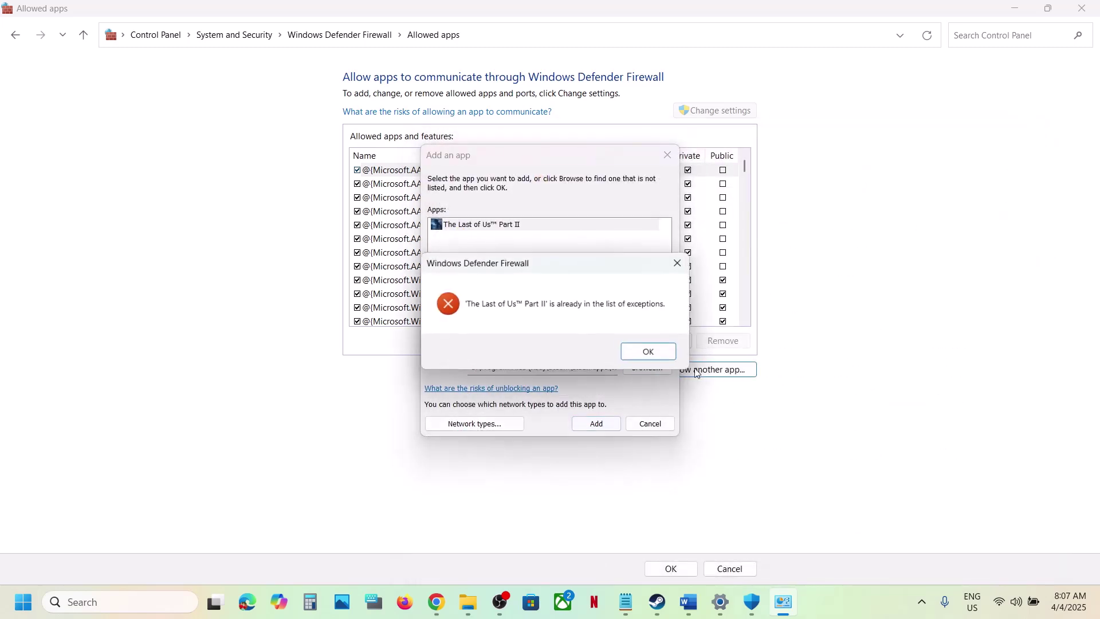
click(648, 355)
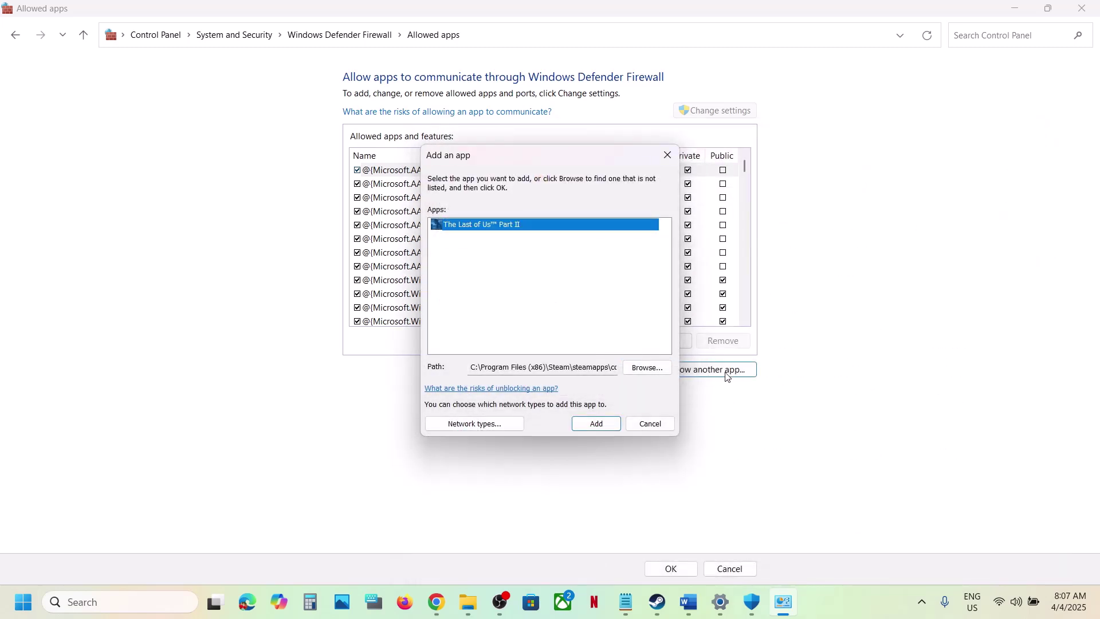
- Browse for tlou-ii in the game folder and add it to the firewall's allowed apps
click(648, 368)
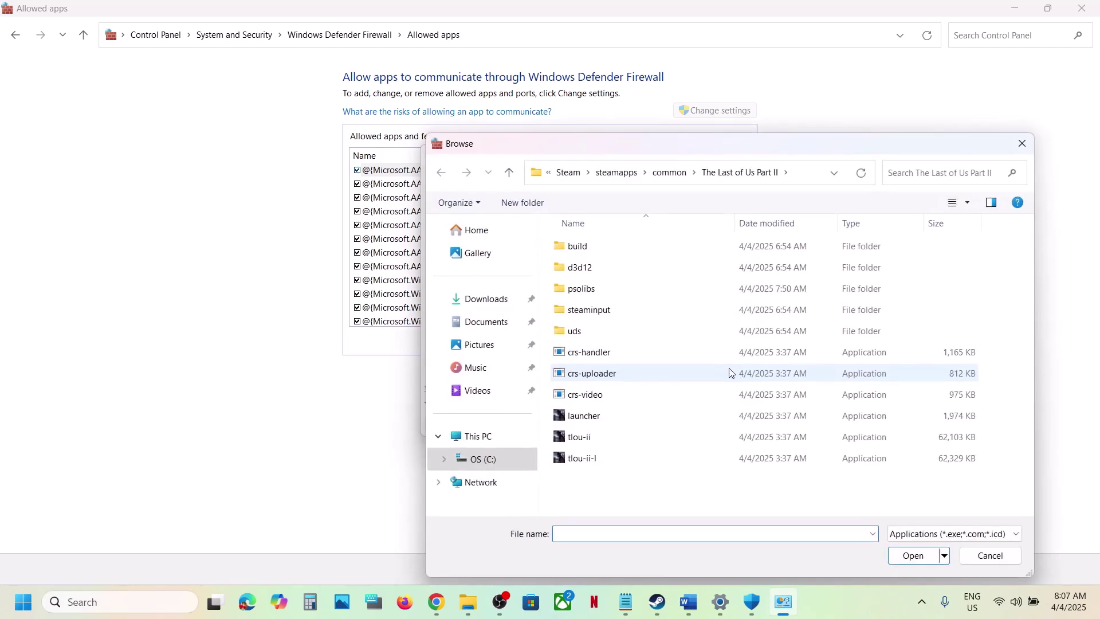
click(586, 437)
click(915, 556)
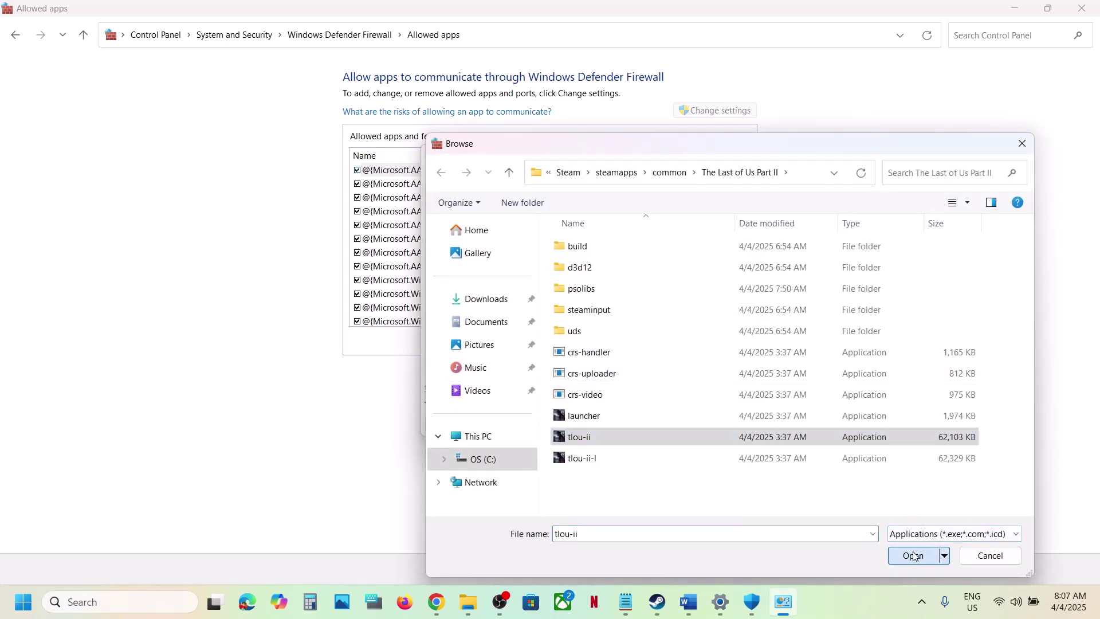
click(596, 422)
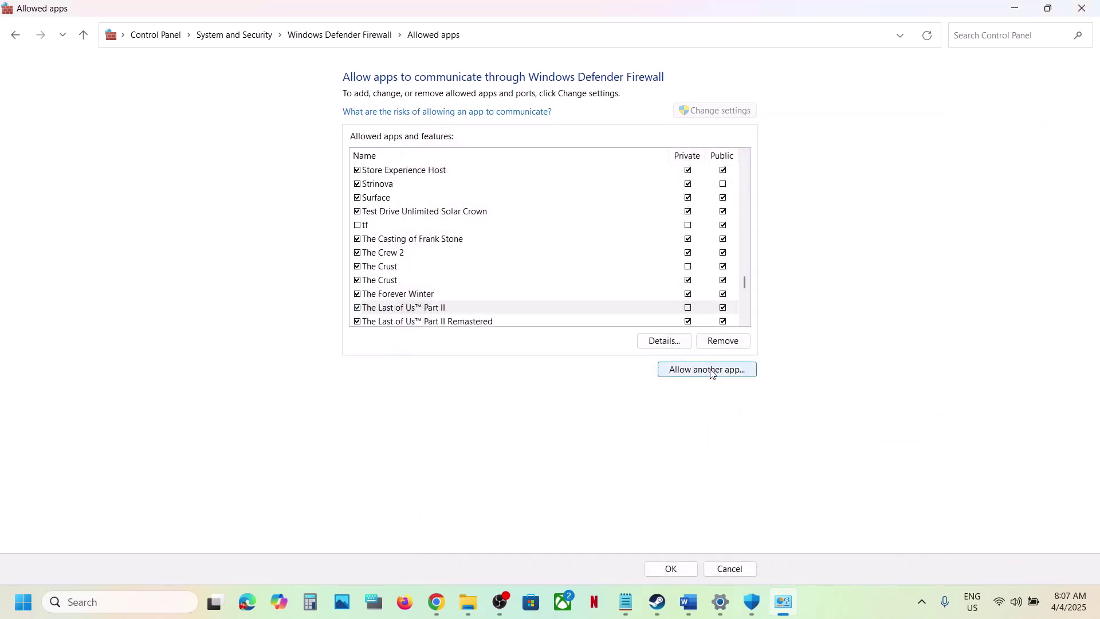
- Browse for tlou-ii-l in the game folder and add it to the firewall's allowed apps
click(712, 373)
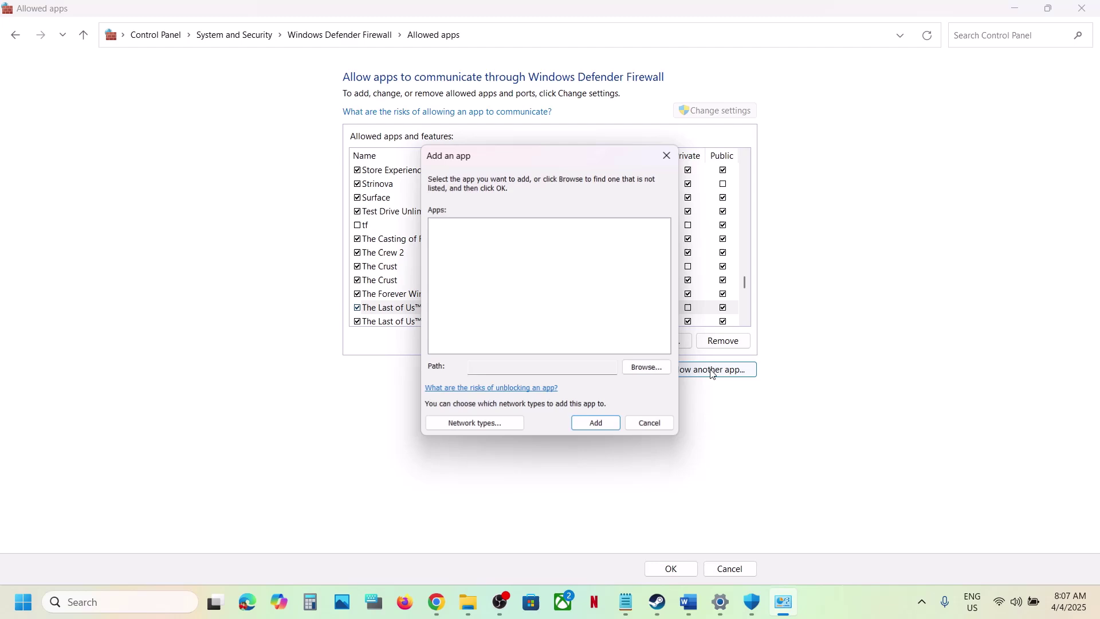
click(645, 367)
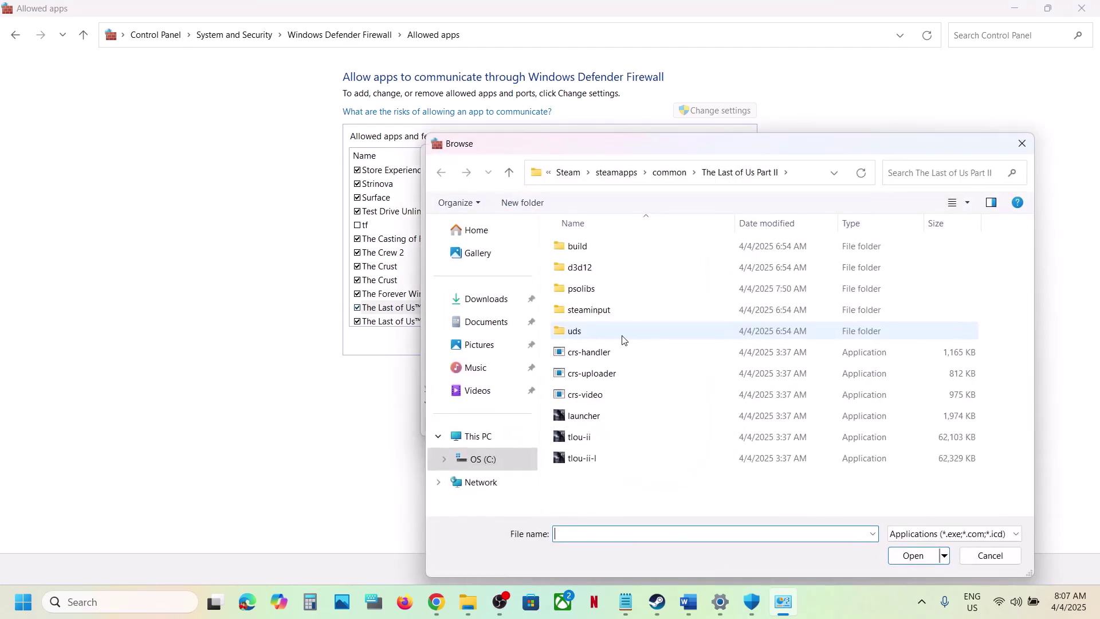
click(594, 463)
click(915, 563)
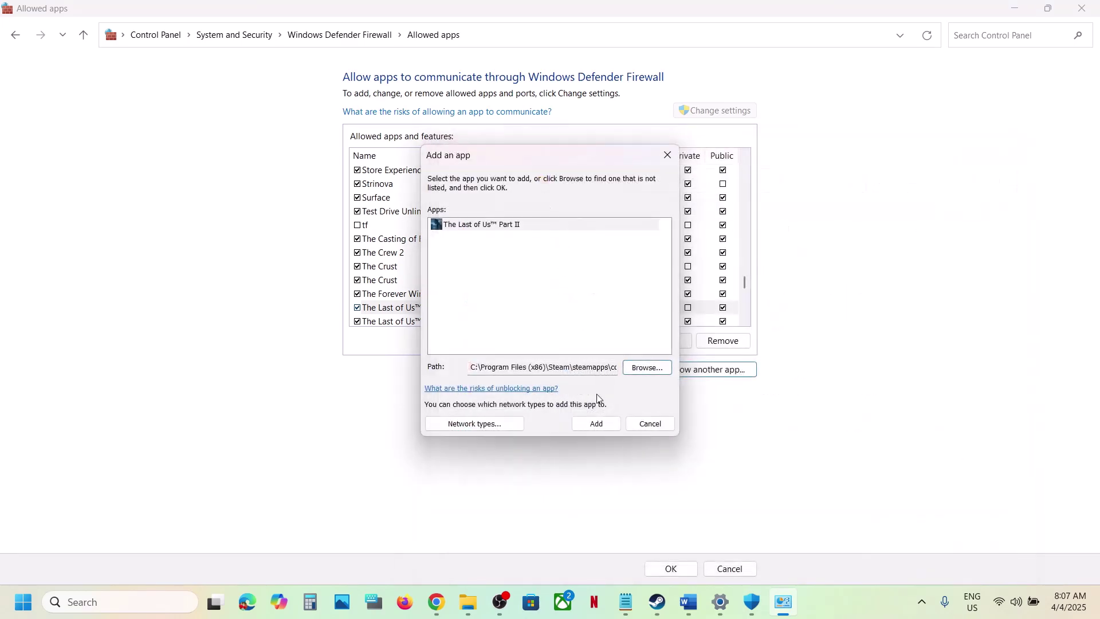
click(596, 424)
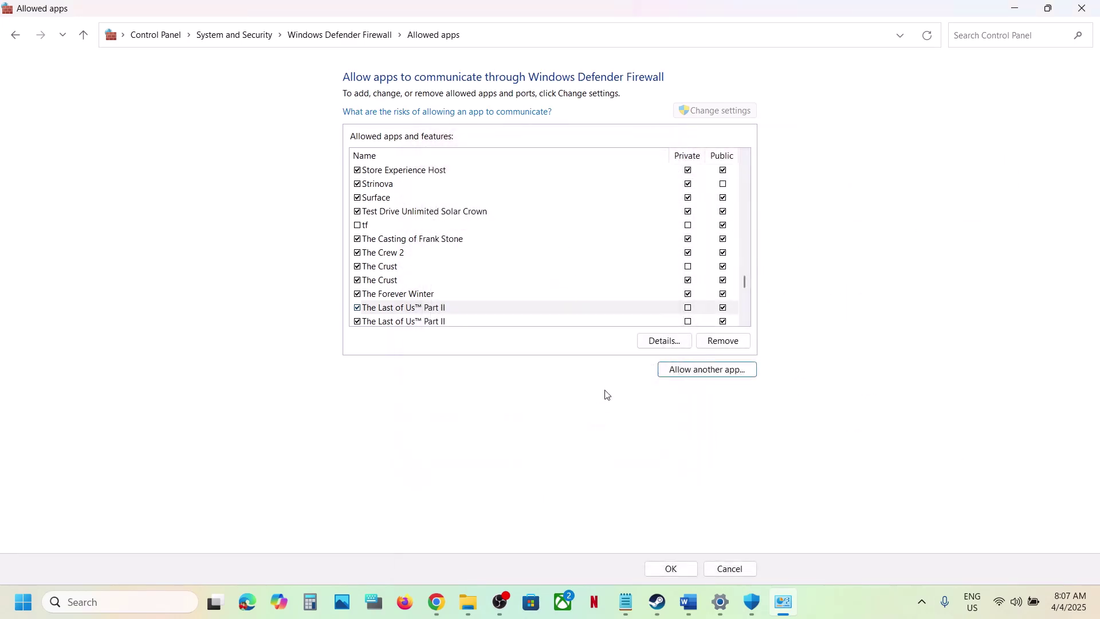
- Allow both The Last of Us Part II firewall entries on private networks, and close the firewall and Windows Security windows
click(433, 312)
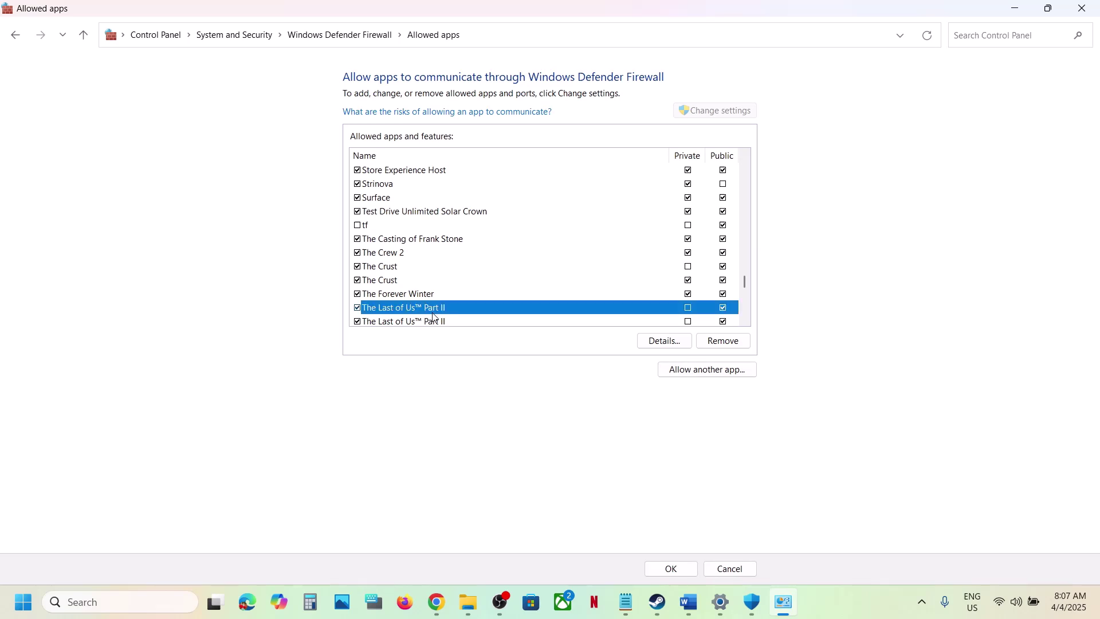
click(689, 322)
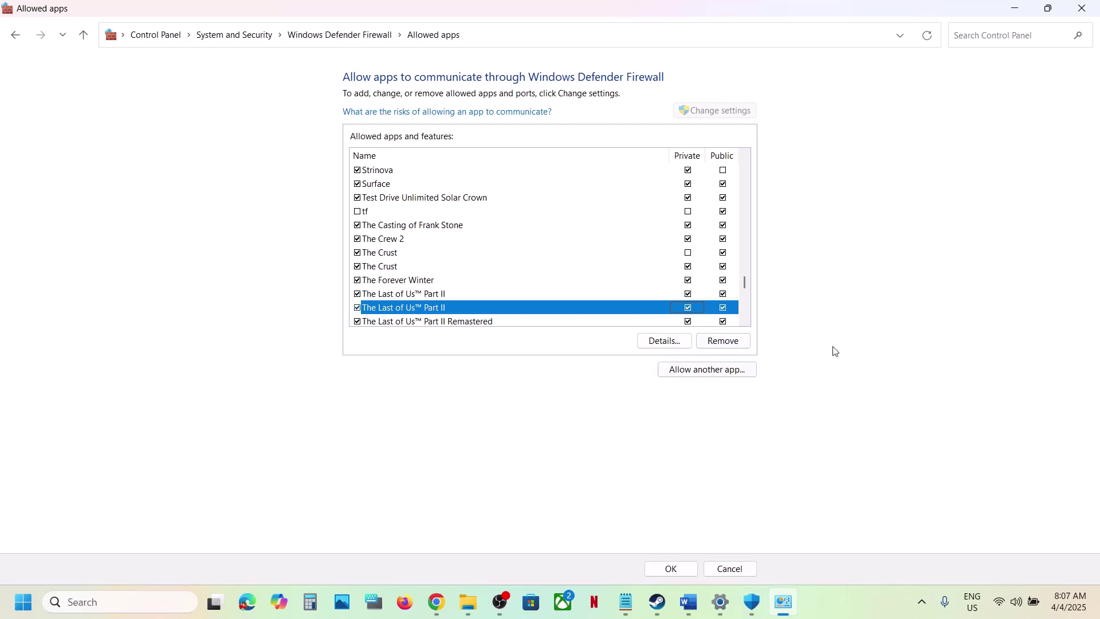
click(1082, 8)
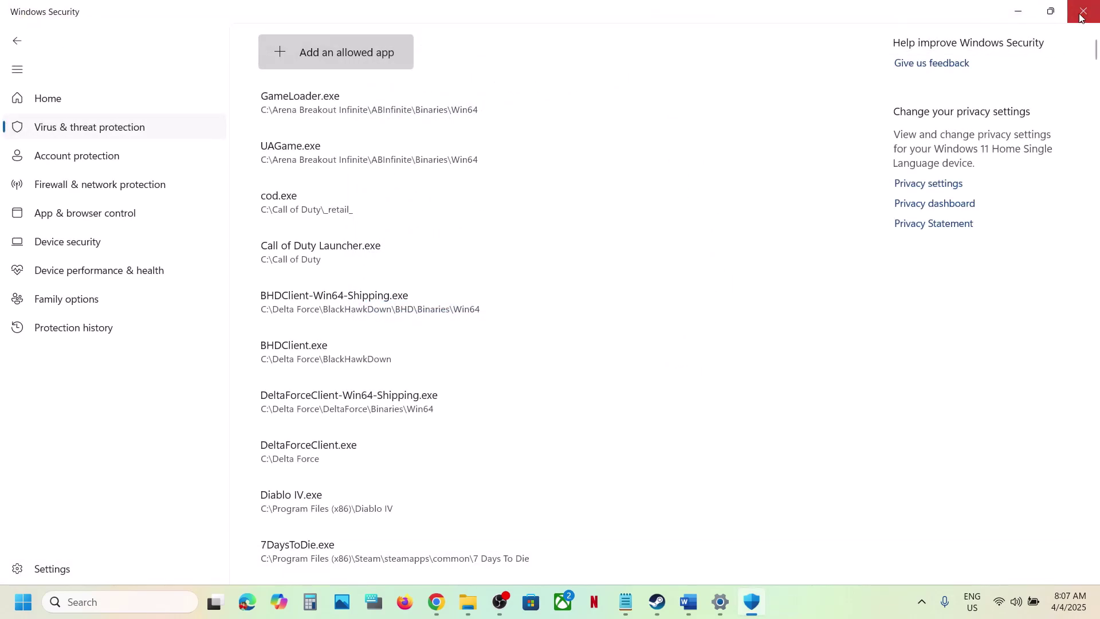
click(1081, 17)
click(1082, 12)
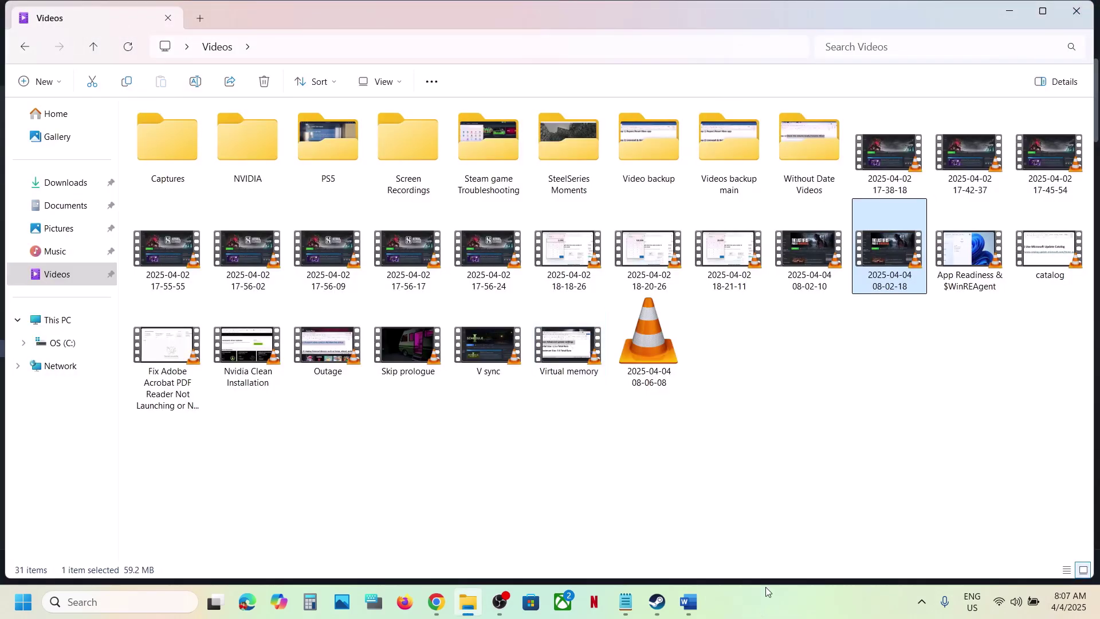
- Switch to the Word document and read Step 4 about running the launcher and game from the game folder
click(689, 603)
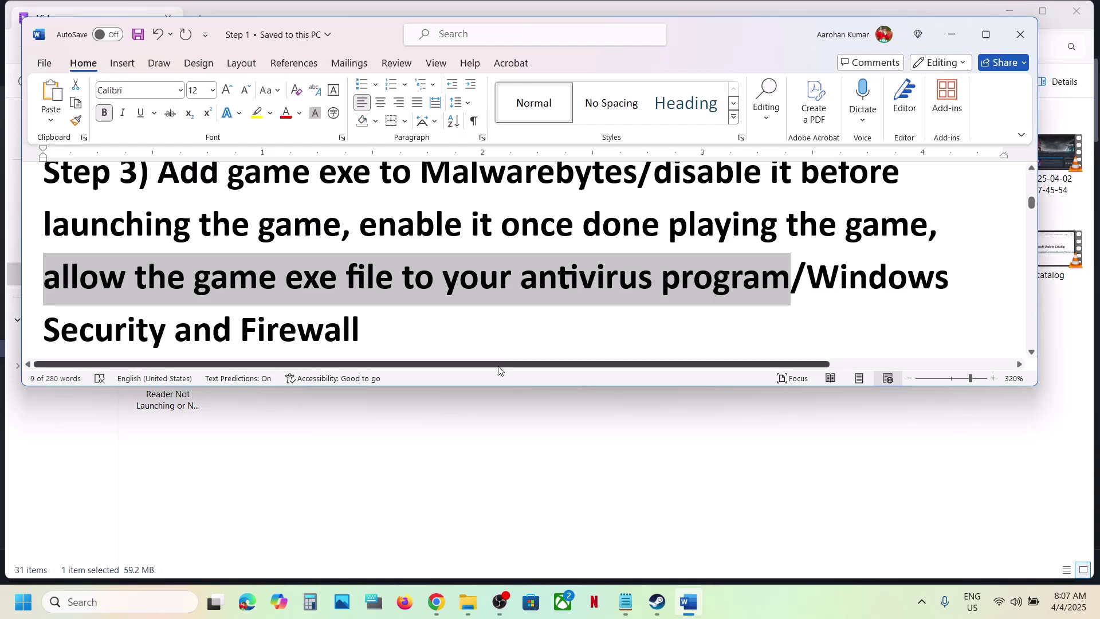
scroll(476, 314, down, 5)
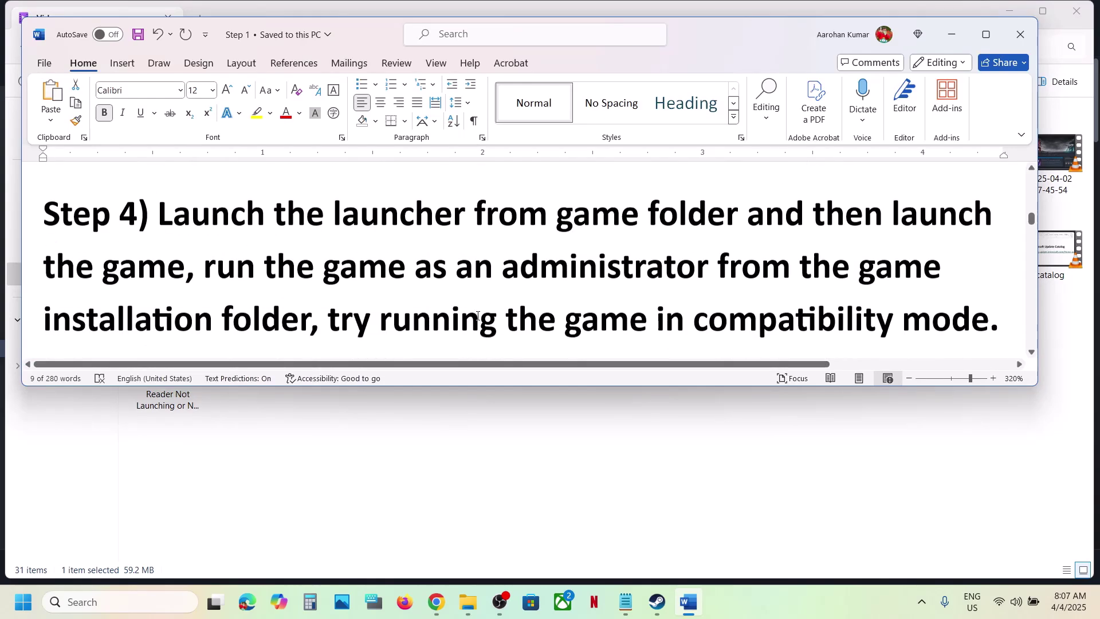
scroll(478, 315, up, 3)
scroll(477, 314, down, 3)
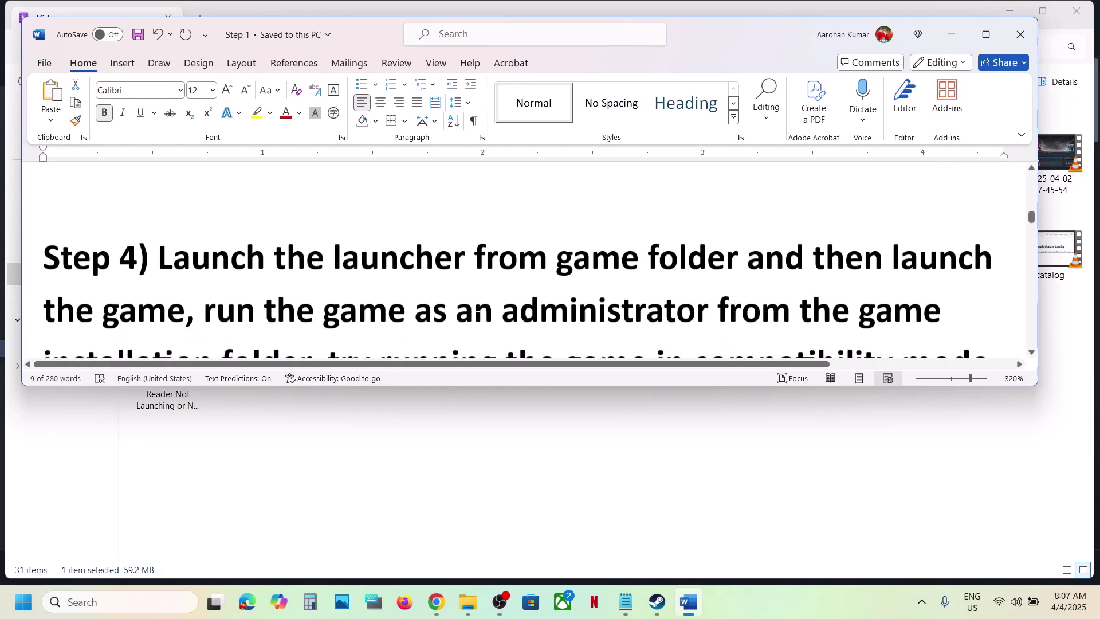
click(657, 601)
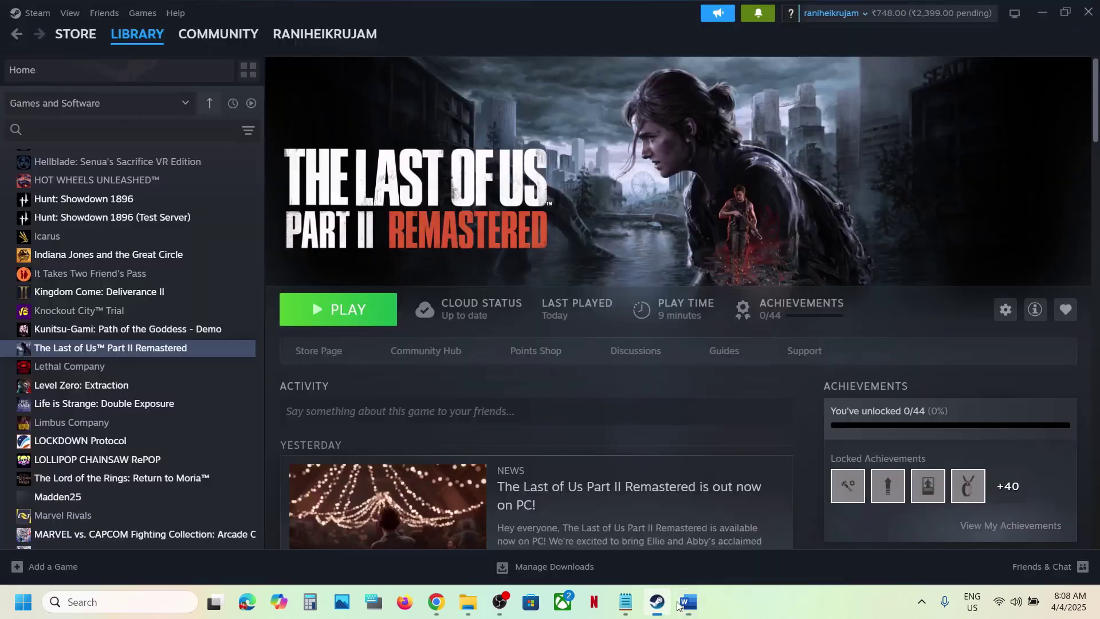
click(689, 601)
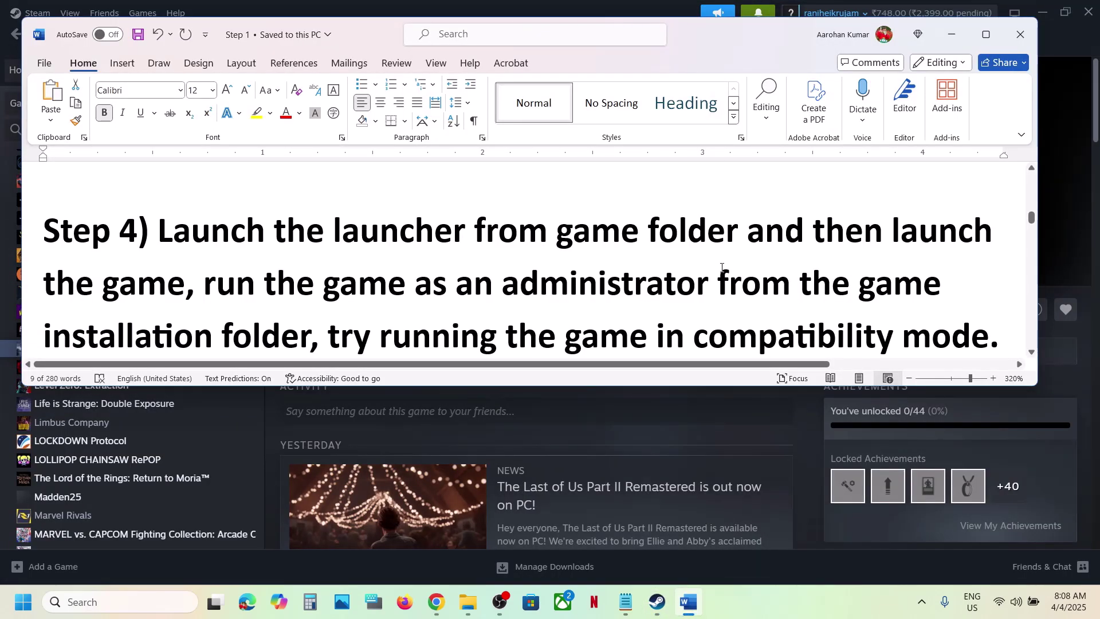
- Switch to Steam and browse the local files of The Last of Us Part II Remastered
click(658, 602)
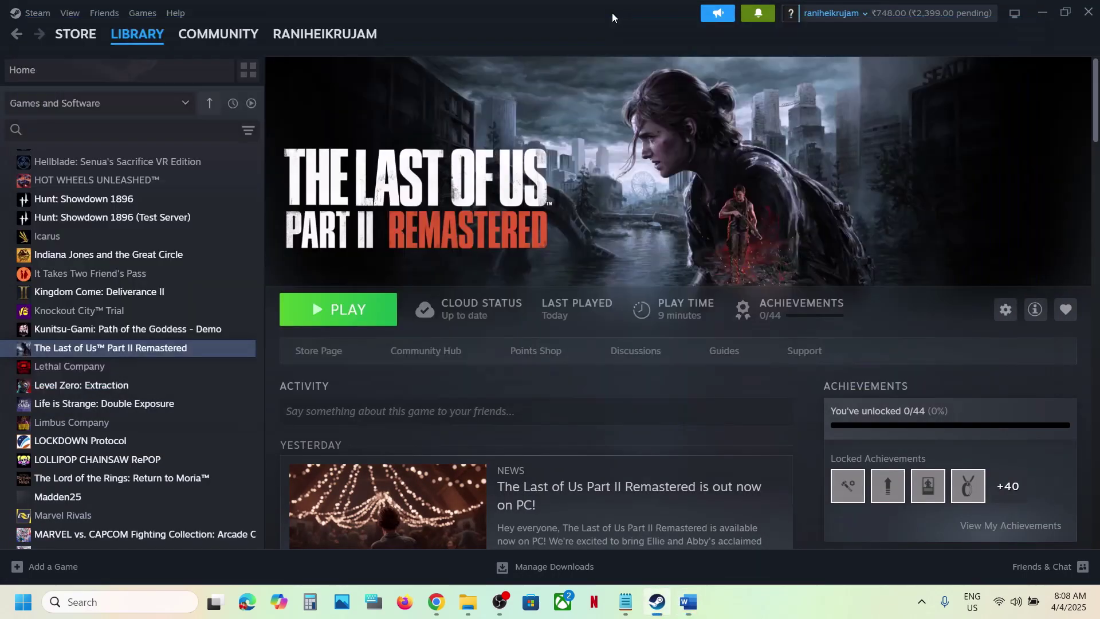
right_click(147, 347)
mouse_move(195, 429)
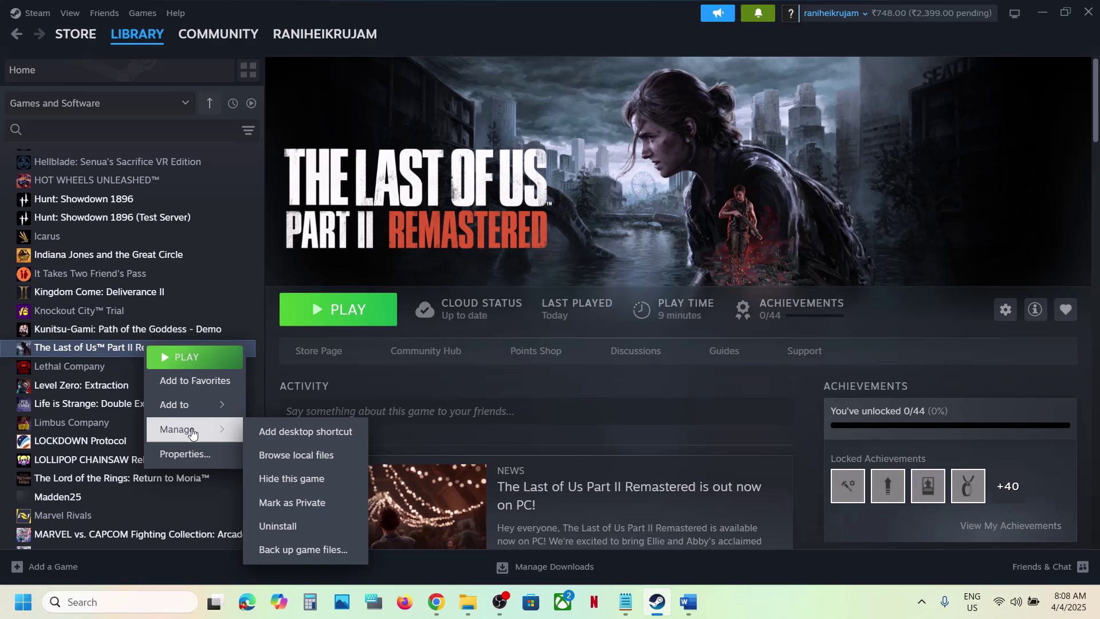
click(316, 462)
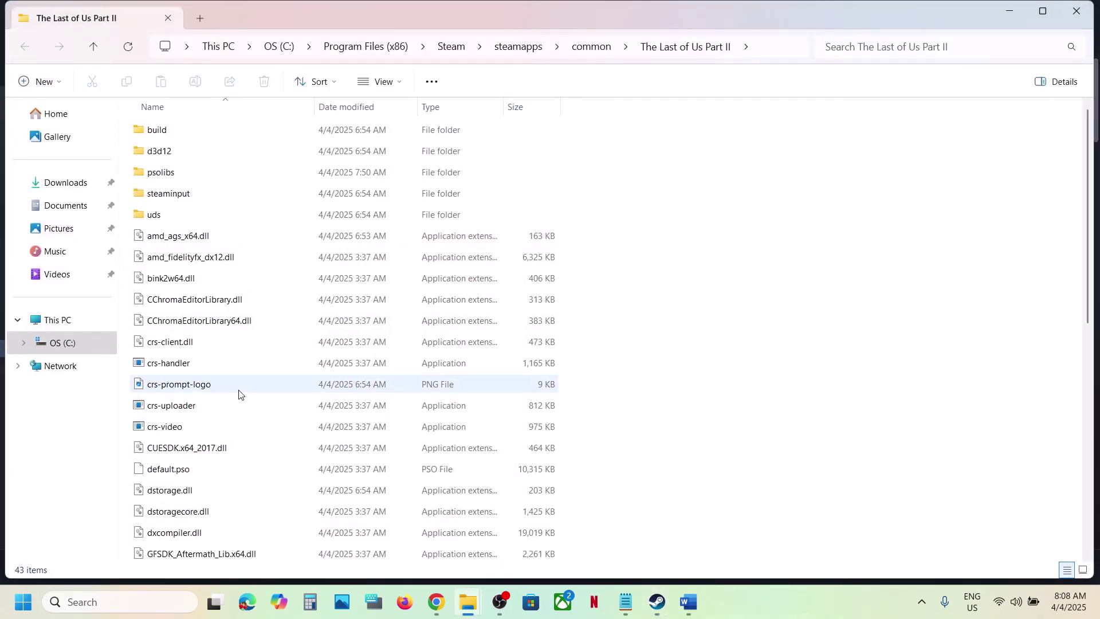
- Start the game's launcher from the installation folder, then quit it
scroll(239, 395, down, 7)
click(177, 158)
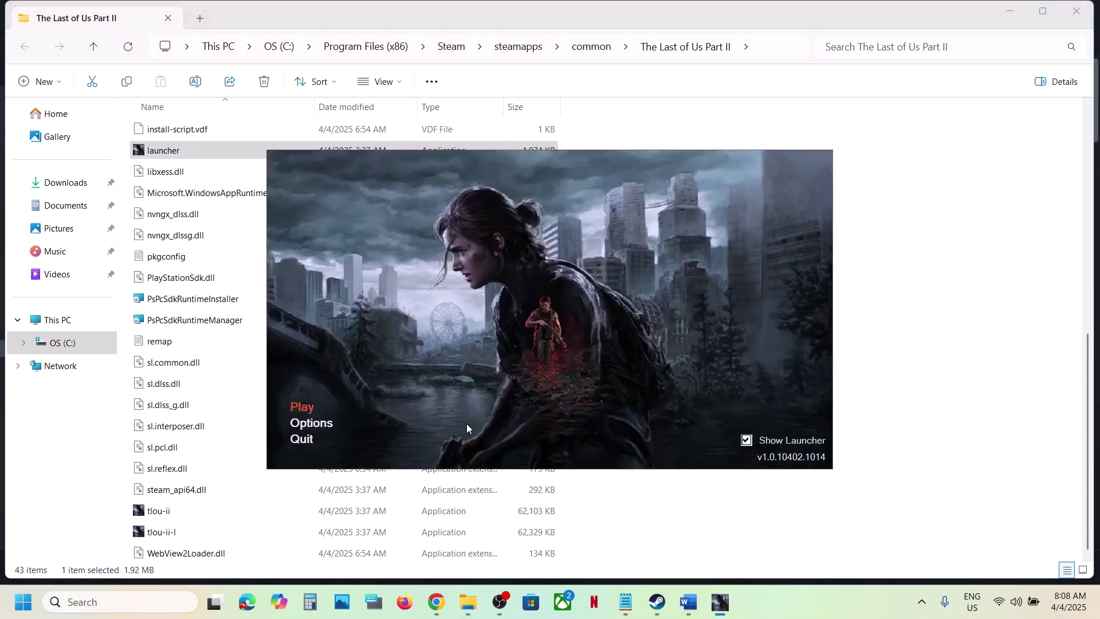
click(307, 439)
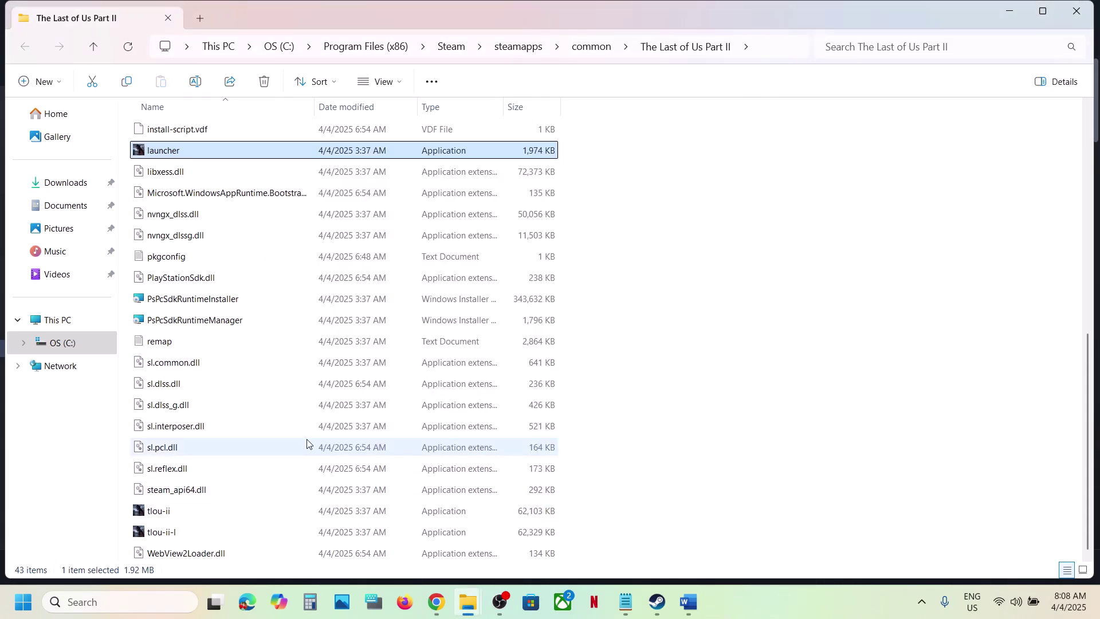
double_click(178, 515)
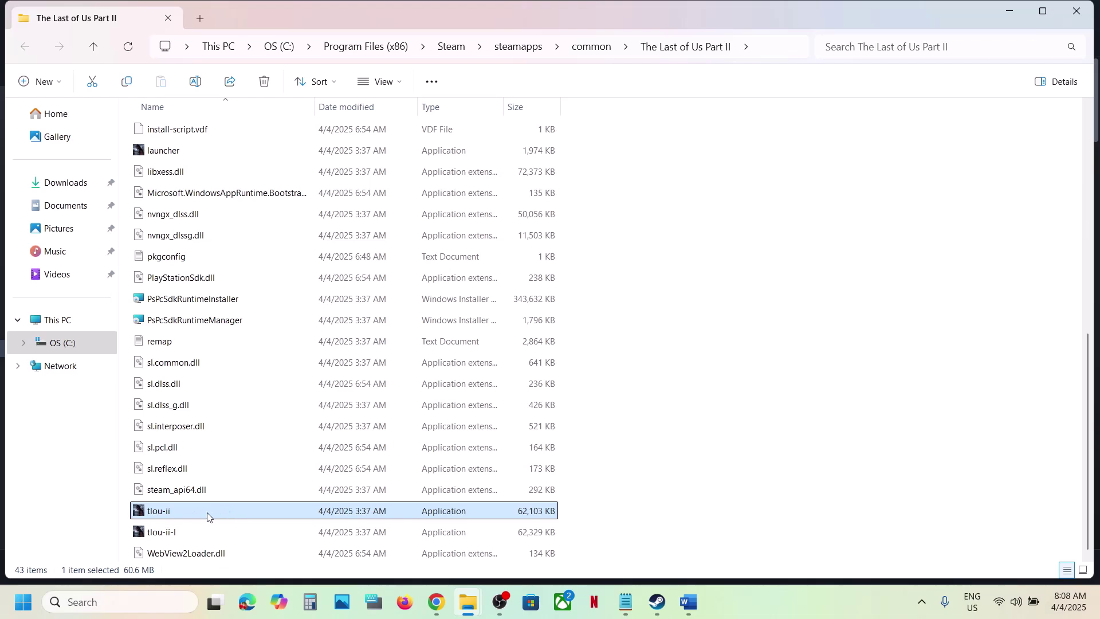
click(167, 539)
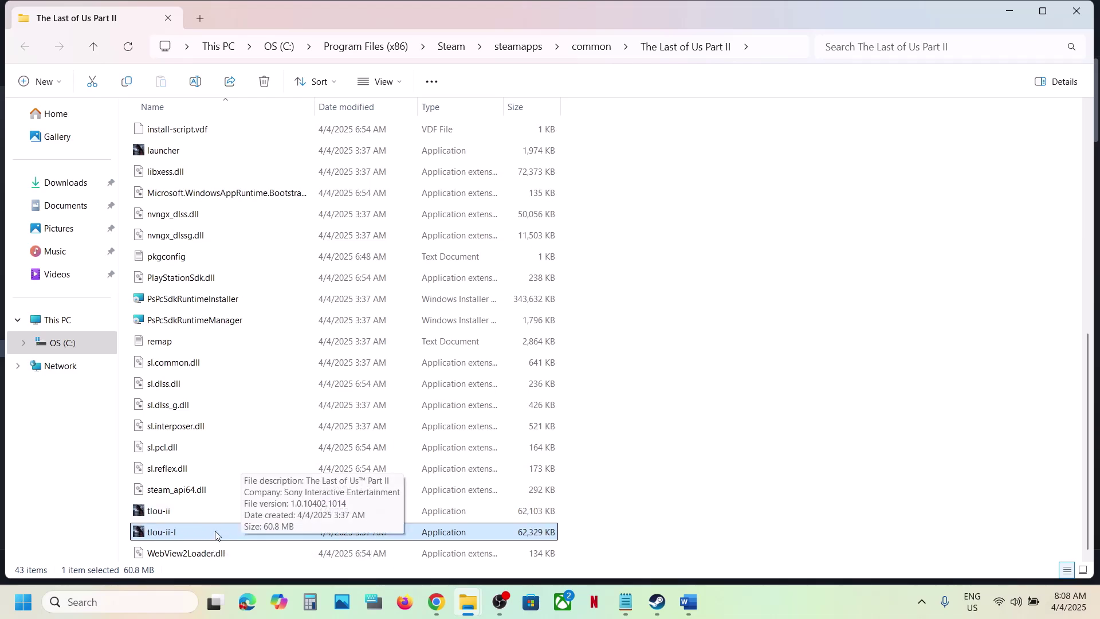
click(170, 515)
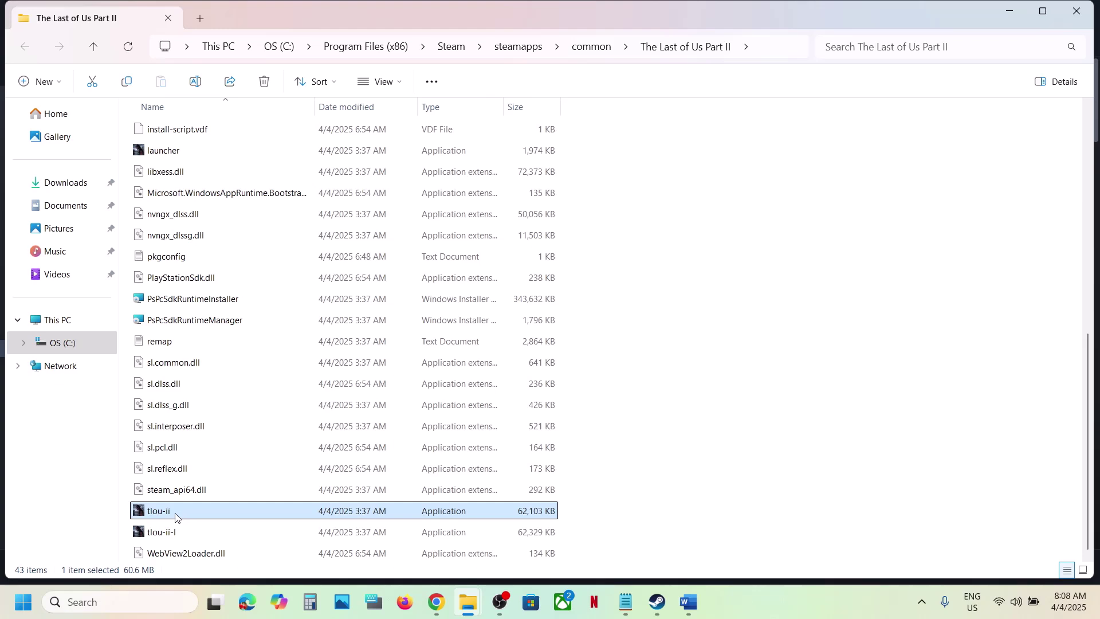
right_click(176, 517)
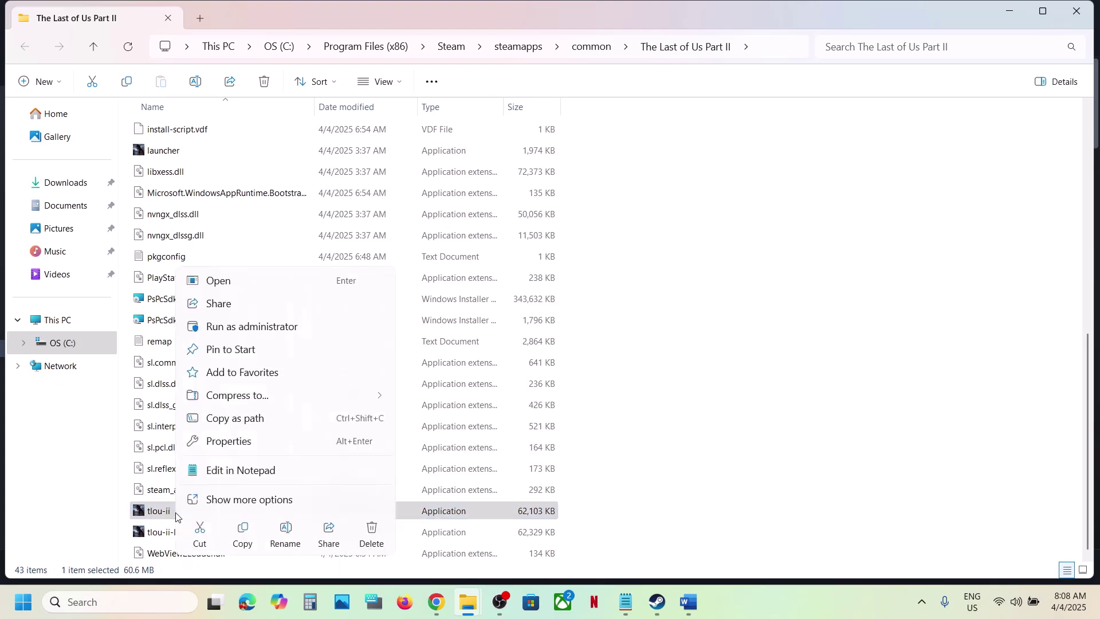
click(151, 517)
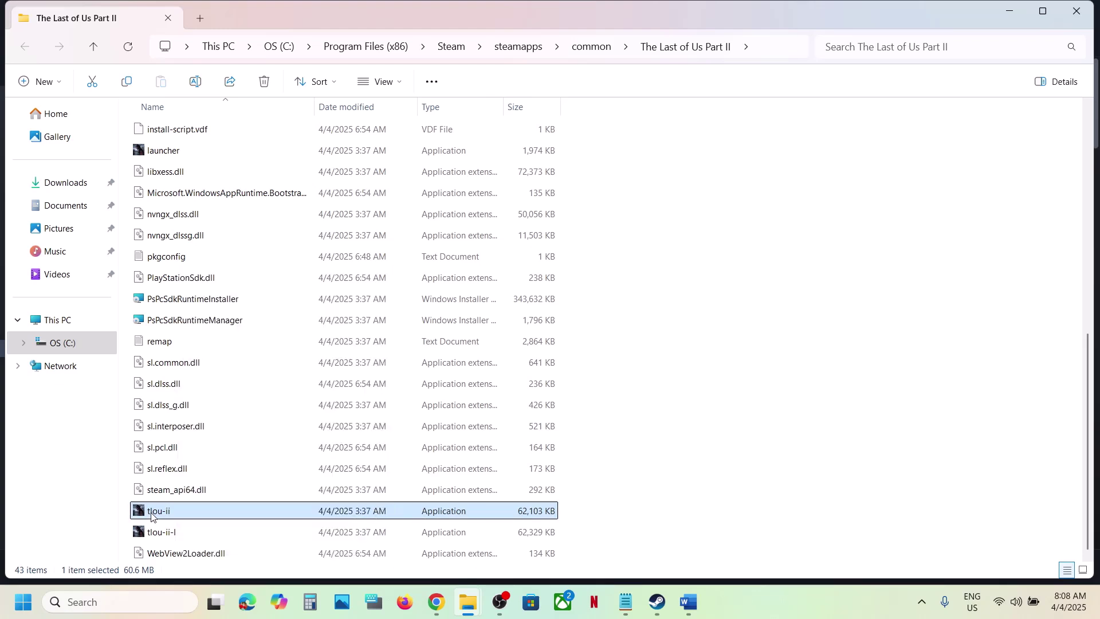
- Set tlou-ii to run as an administrator in its compatibility properties and apply the change
right_click(151, 517)
click(225, 442)
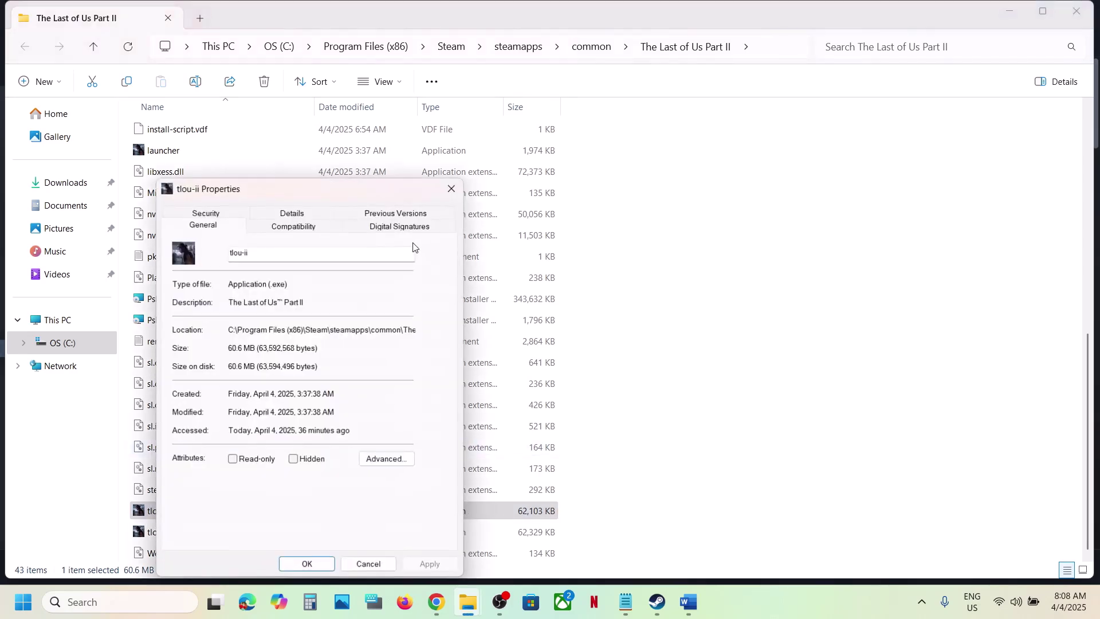
click(312, 228)
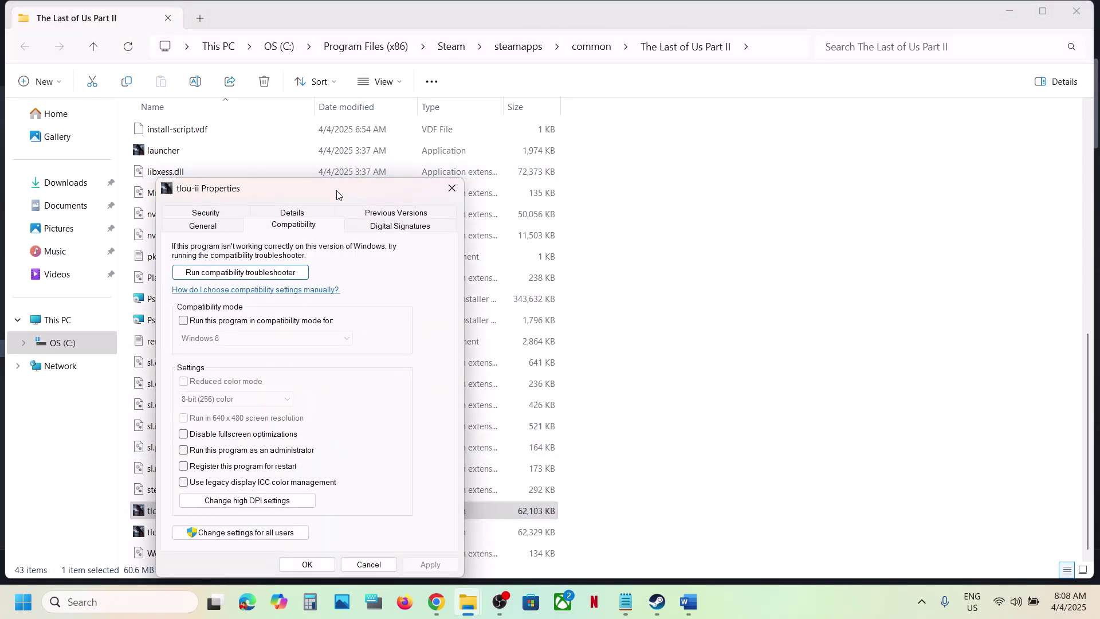
drag(344, 182, 442, 81)
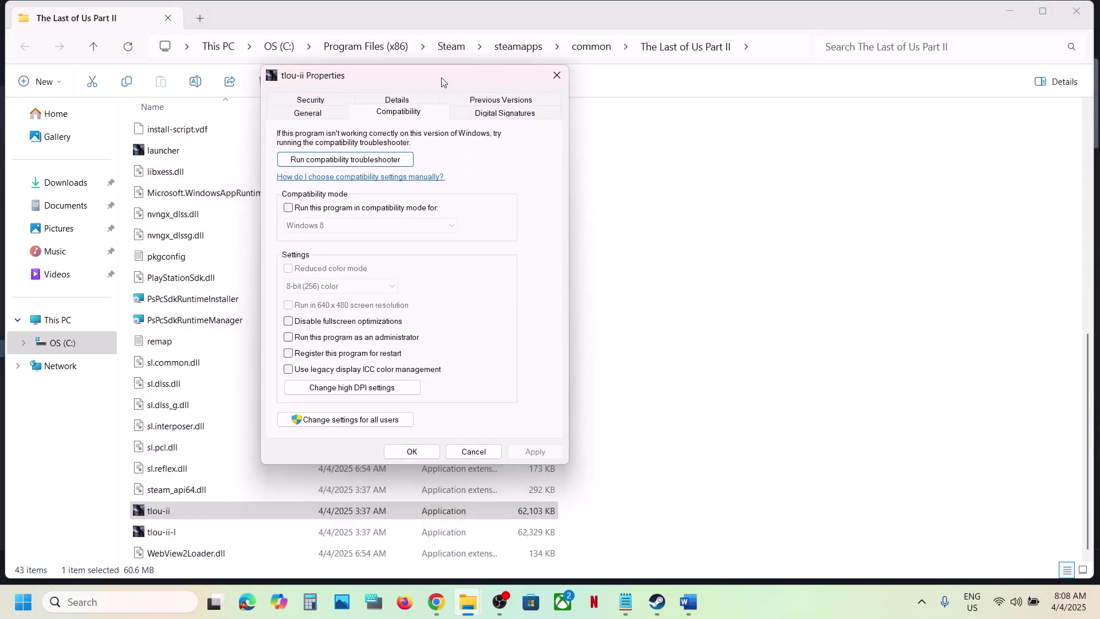
click(289, 338)
click(531, 454)
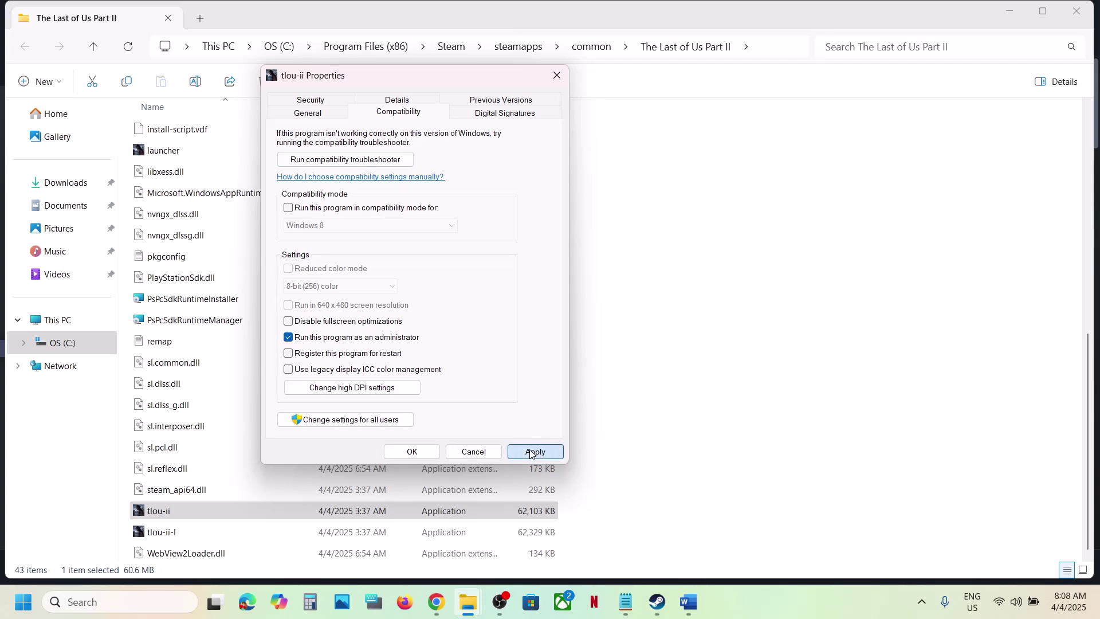
click(412, 452)
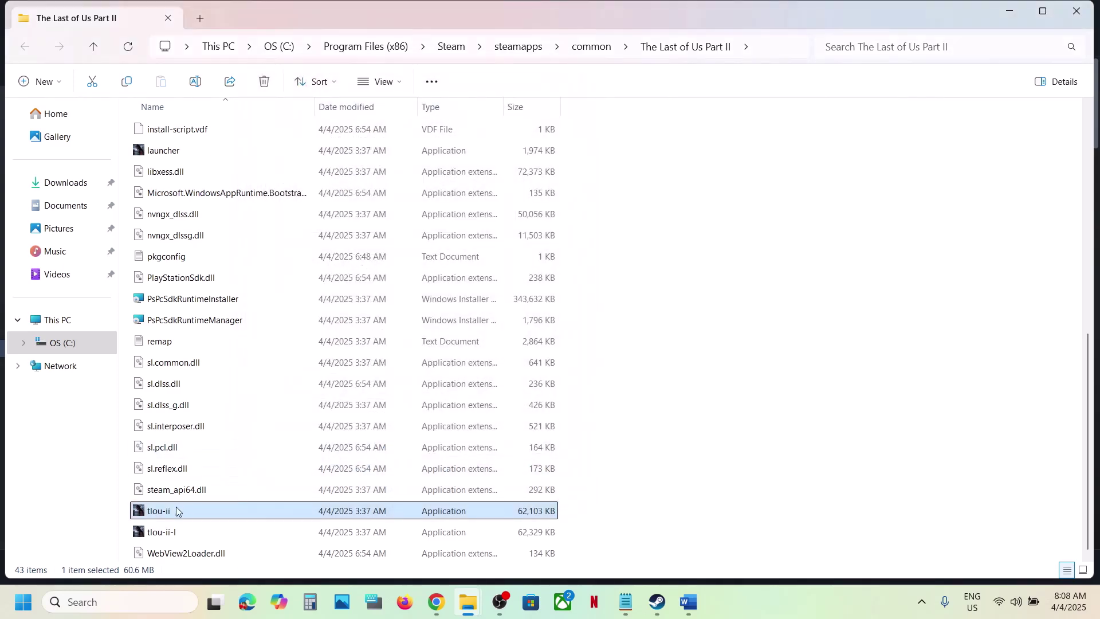
- Enable compatibility mode for Windows 8 on tlou-ii and apply the change
right_click(169, 514)
click(265, 437)
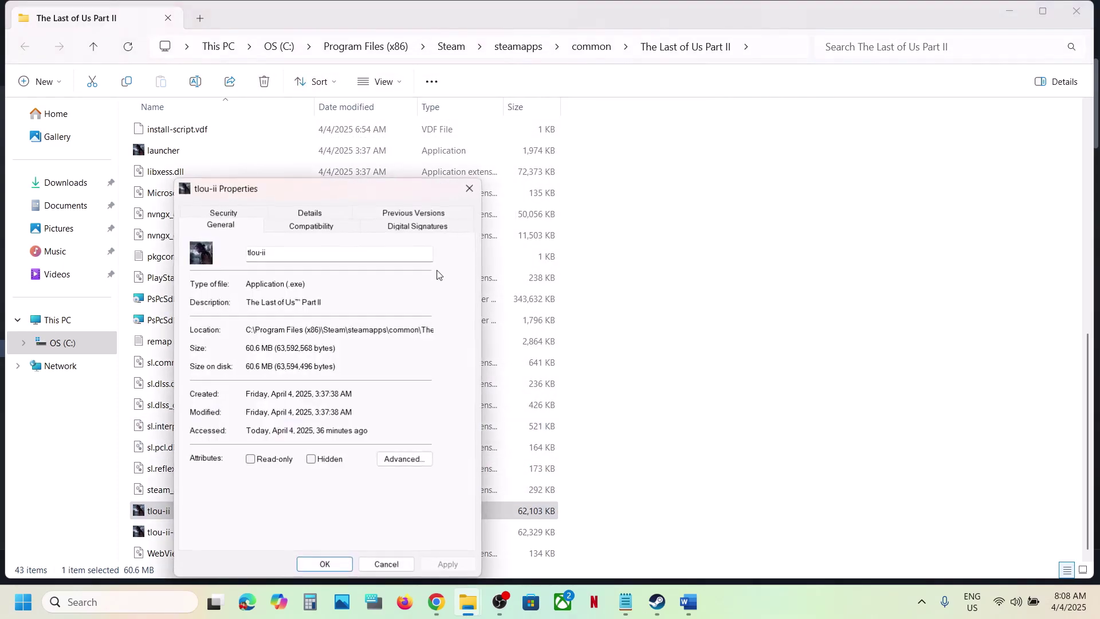
click(313, 229)
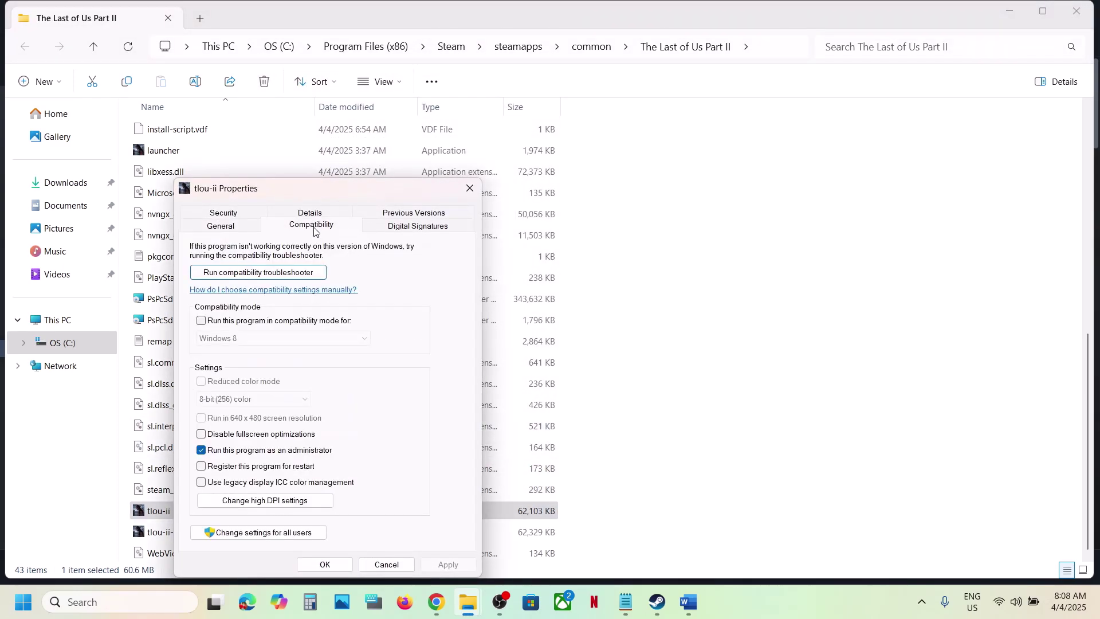
click(201, 322)
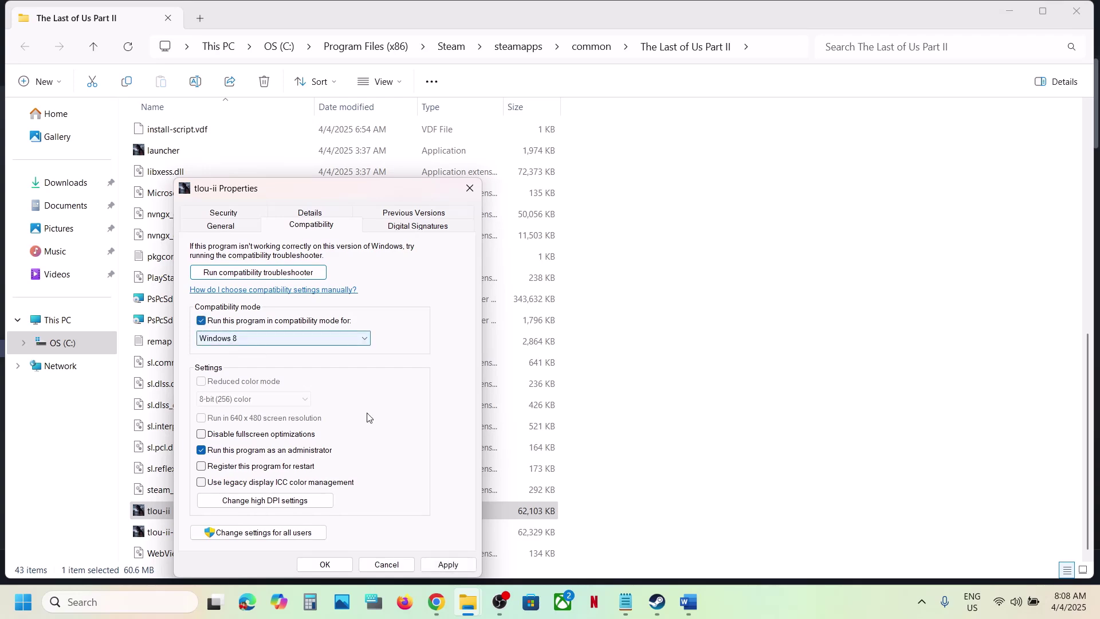
click(455, 566)
click(334, 565)
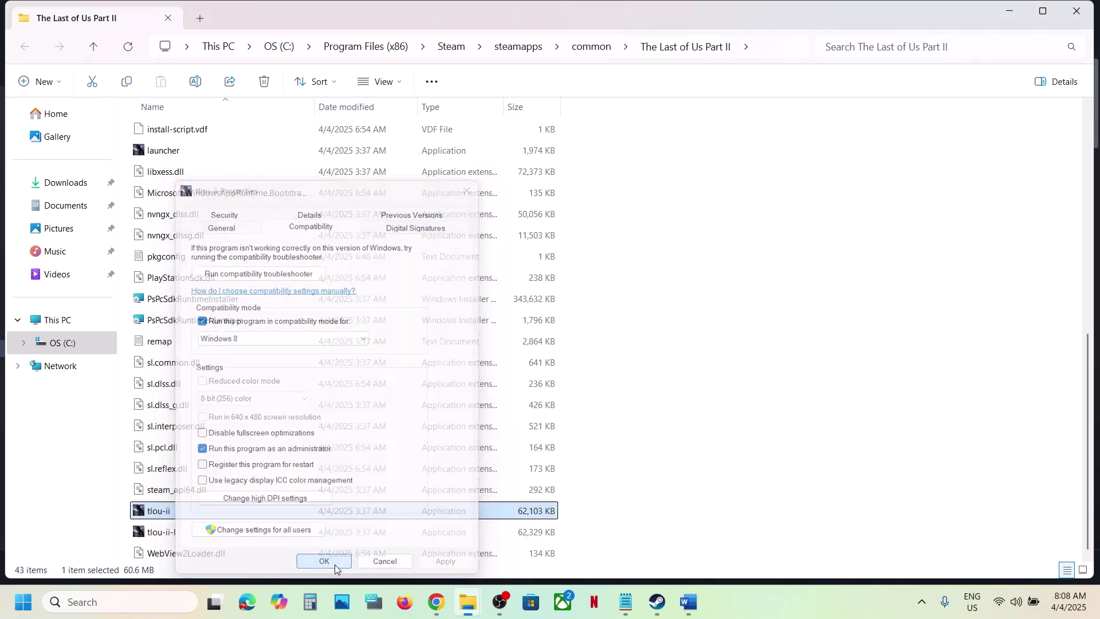
- Choose a Windows version for tlou-ii's compatibility mode from the available versions and apply the setting
right_click(205, 512)
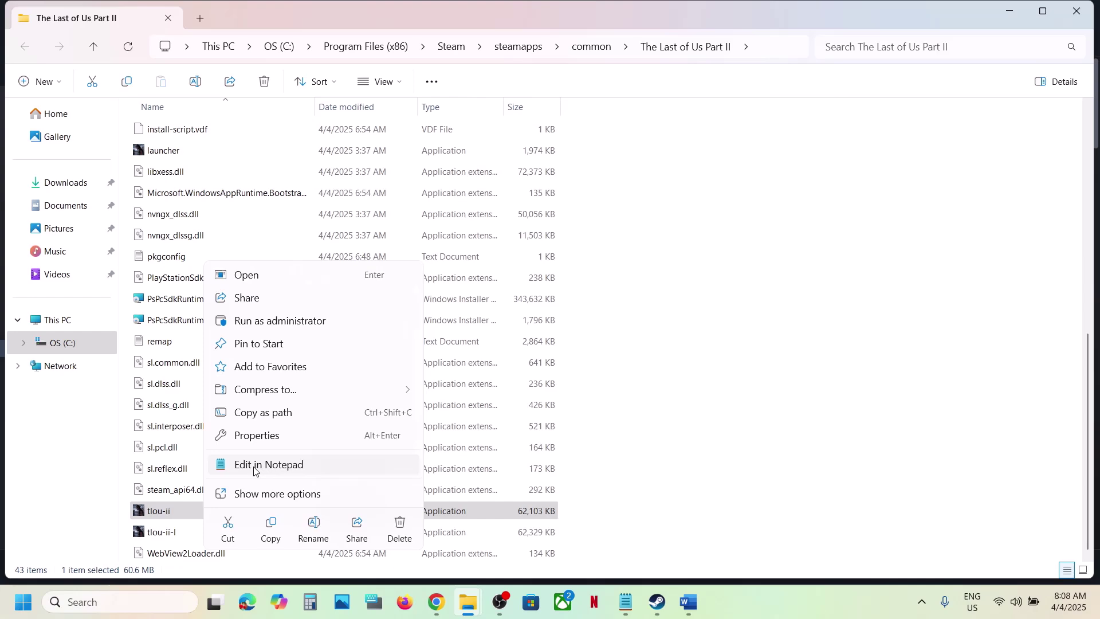
click(255, 438)
click(354, 228)
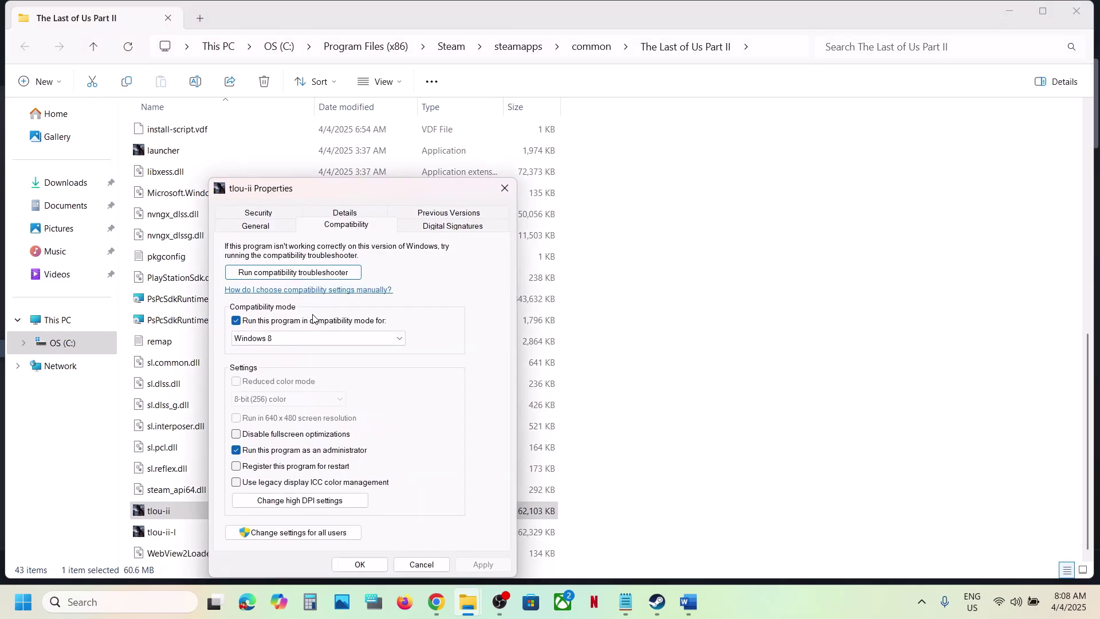
click(283, 339)
click(281, 379)
click(483, 564)
click(360, 564)
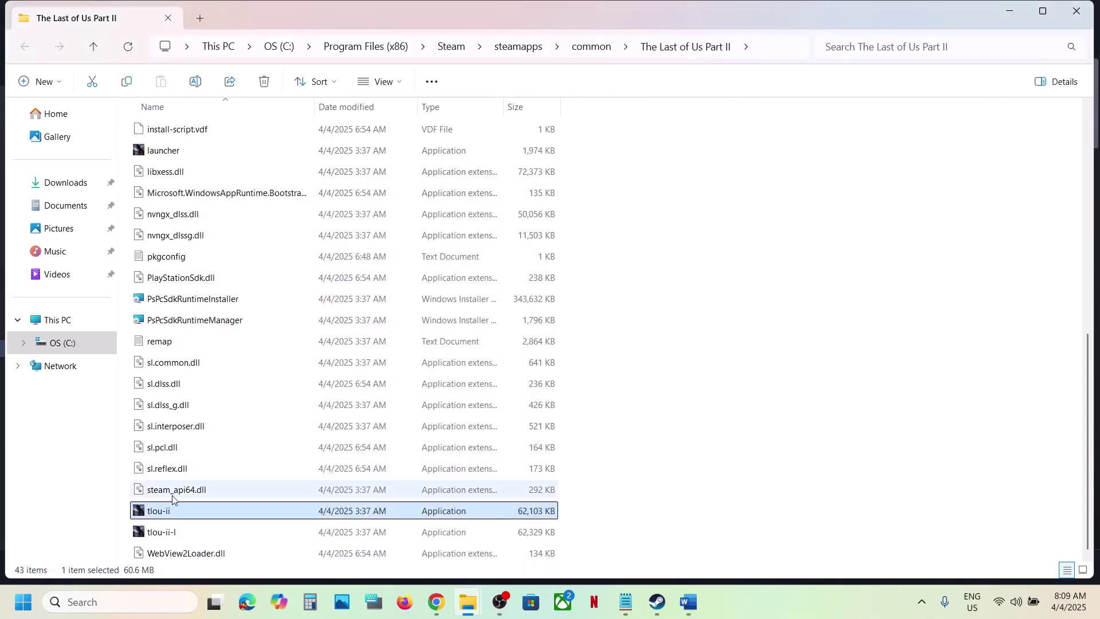
- Turn off compatibility mode, Disable fullscreen optimizations and Run this program as an administrator for tlou-ii, and apply the changes
click(158, 533)
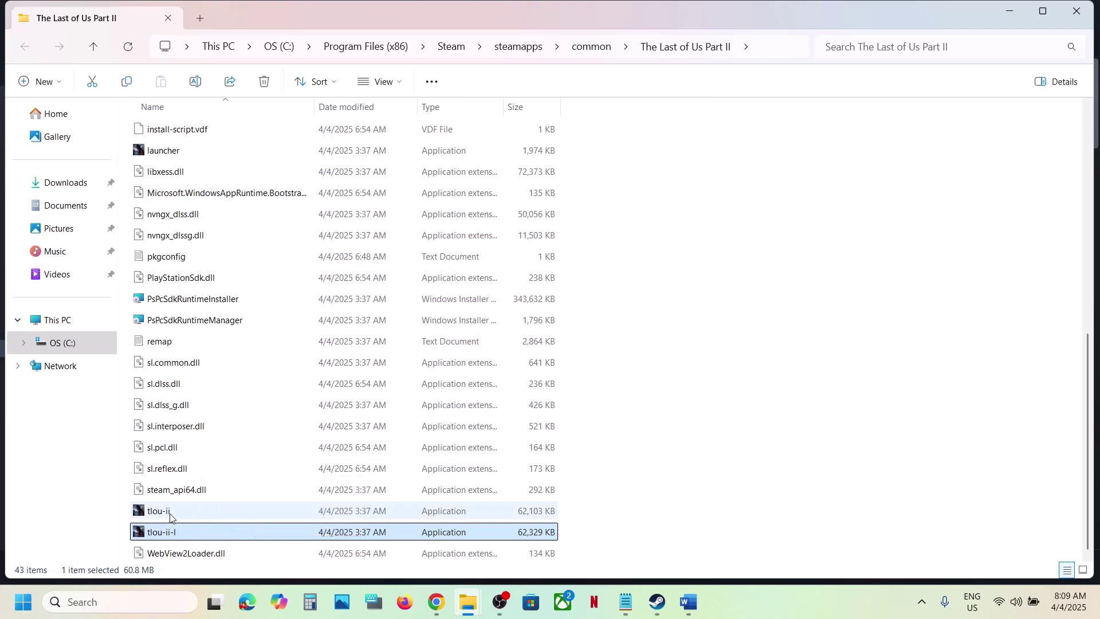
click(167, 511)
right_click(171, 511)
click(242, 442)
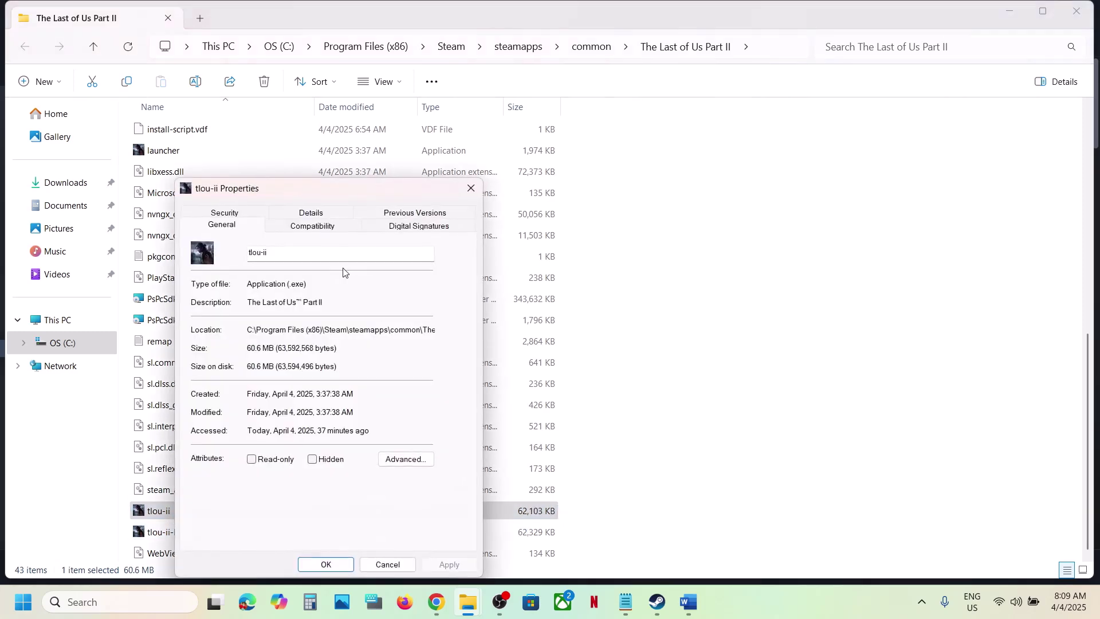
click(305, 229)
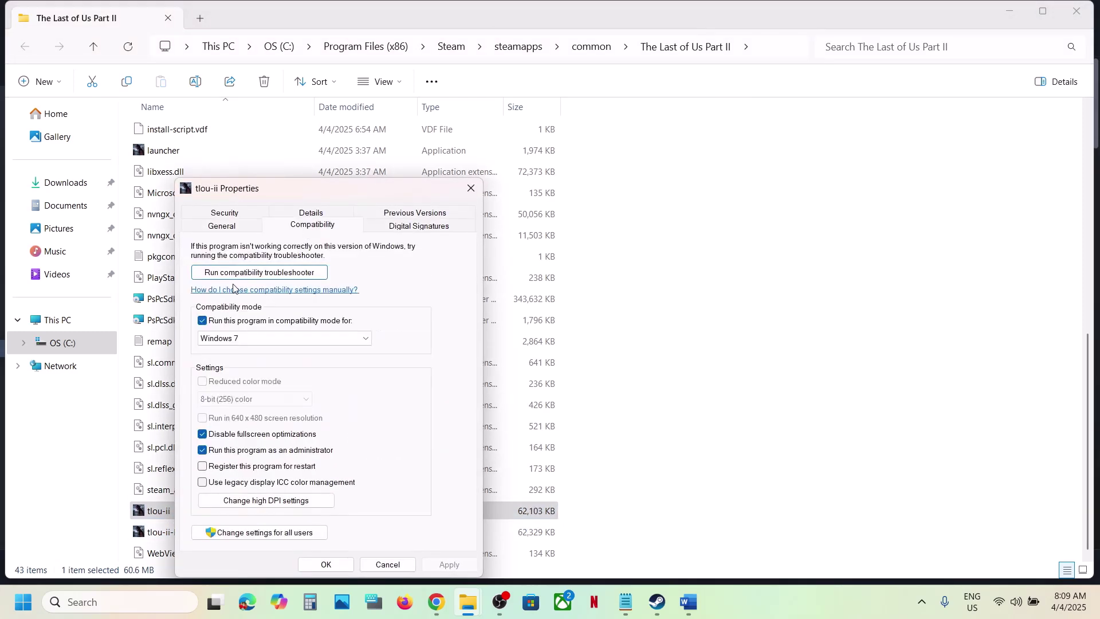
click(201, 320)
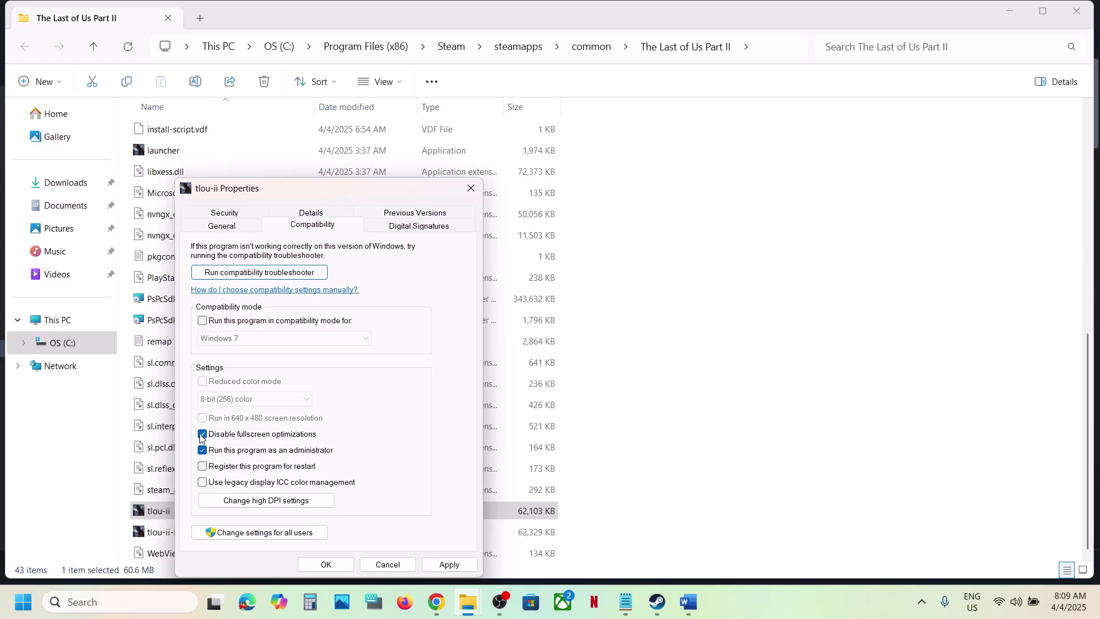
click(450, 564)
click(325, 564)
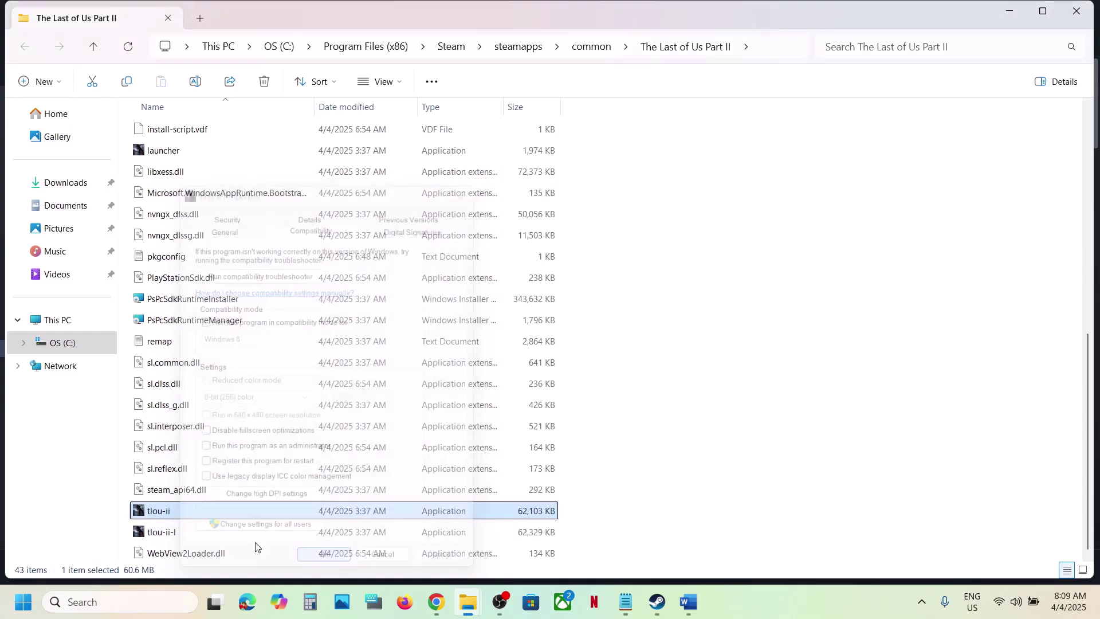
click(156, 532)
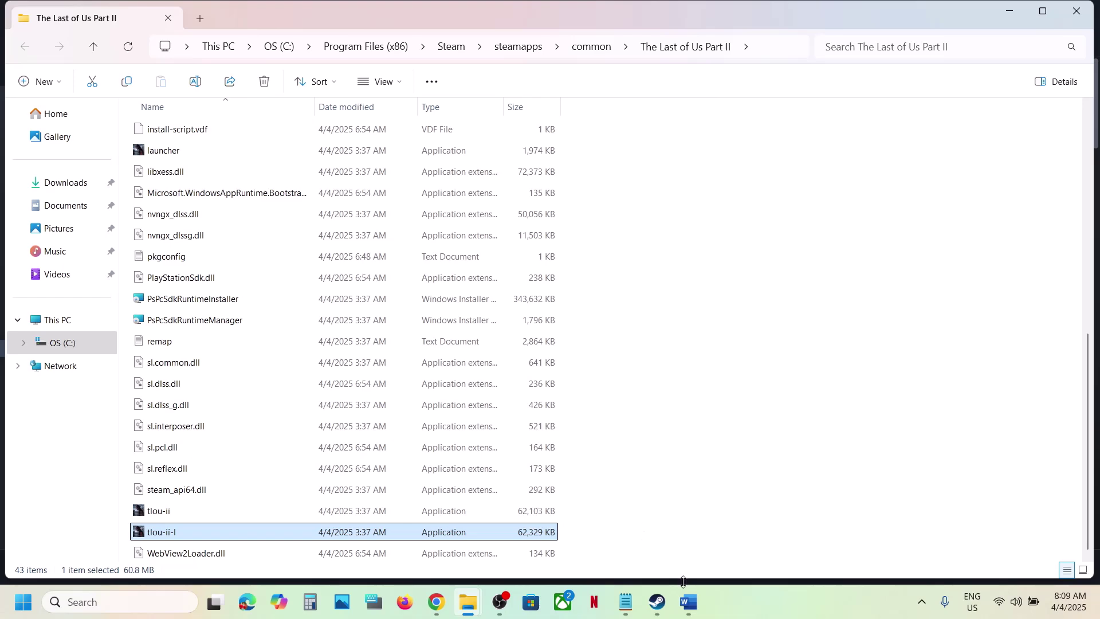
- Switch to the Word notes and read Step 5 on turning off Frame Generation, Nvidia Reflex low latency and Dynamic Resolution Scaling
click(657, 602)
click(688, 602)
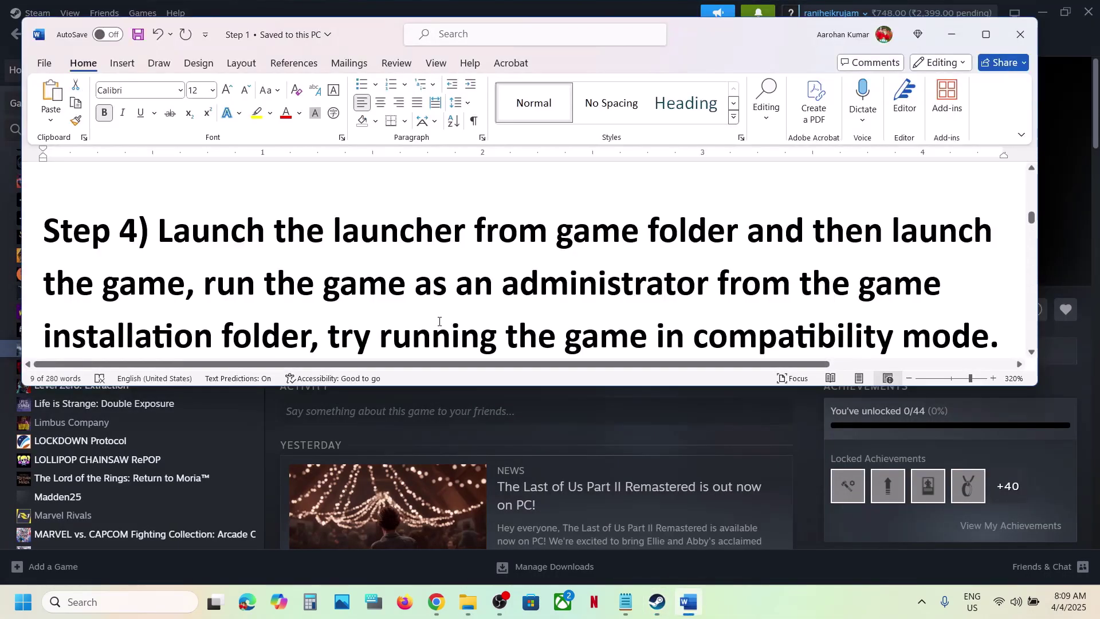
scroll(440, 321, down, 5)
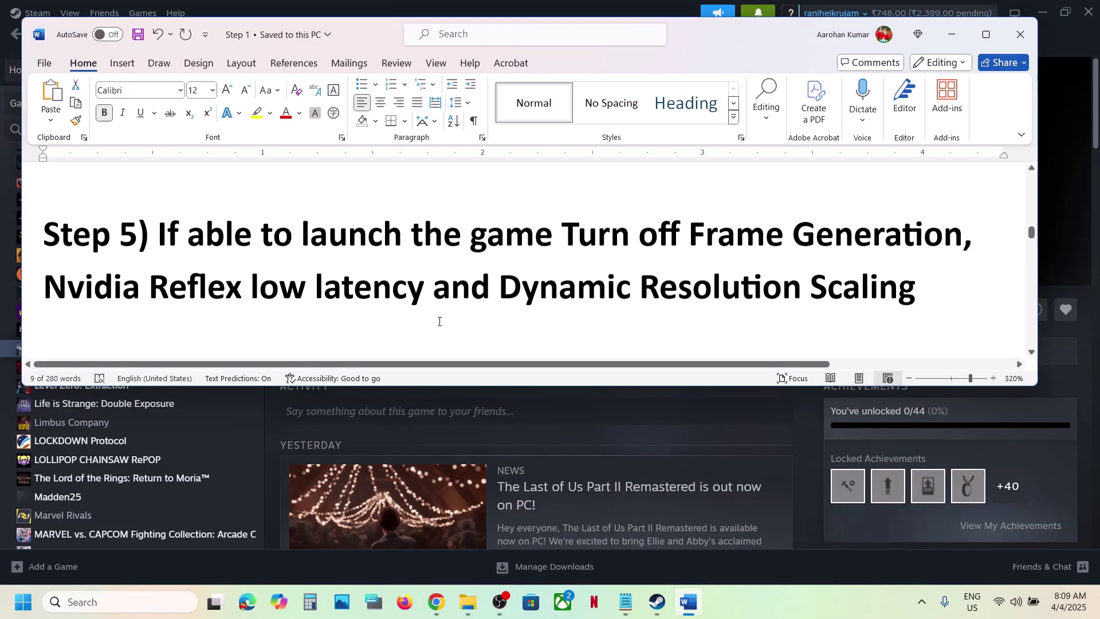
drag(563, 237, 963, 237)
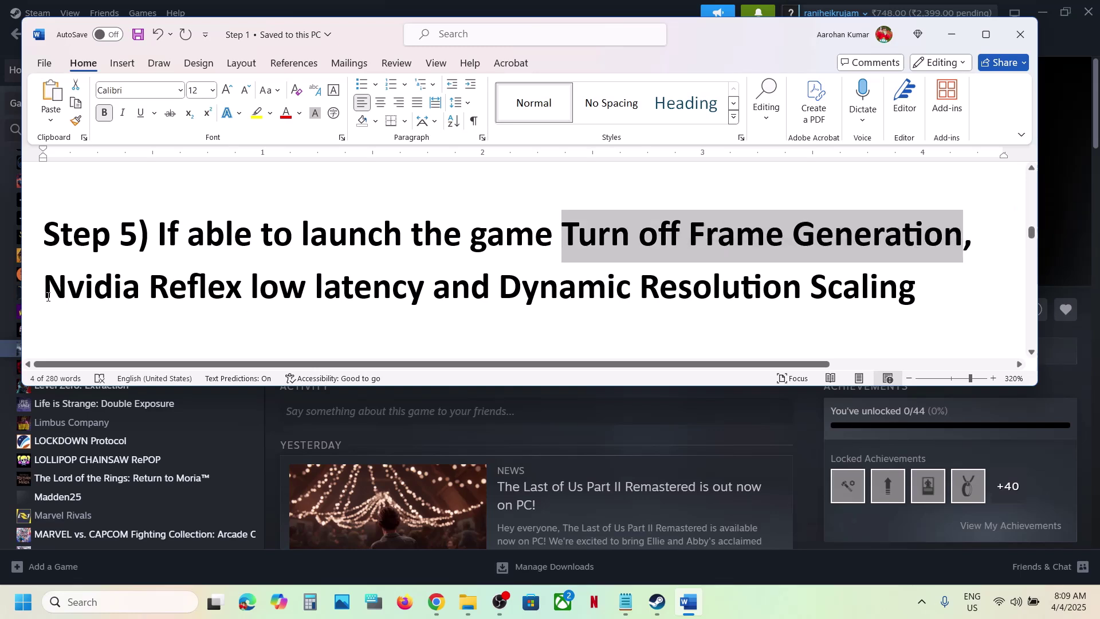
drag(47, 296, 432, 298)
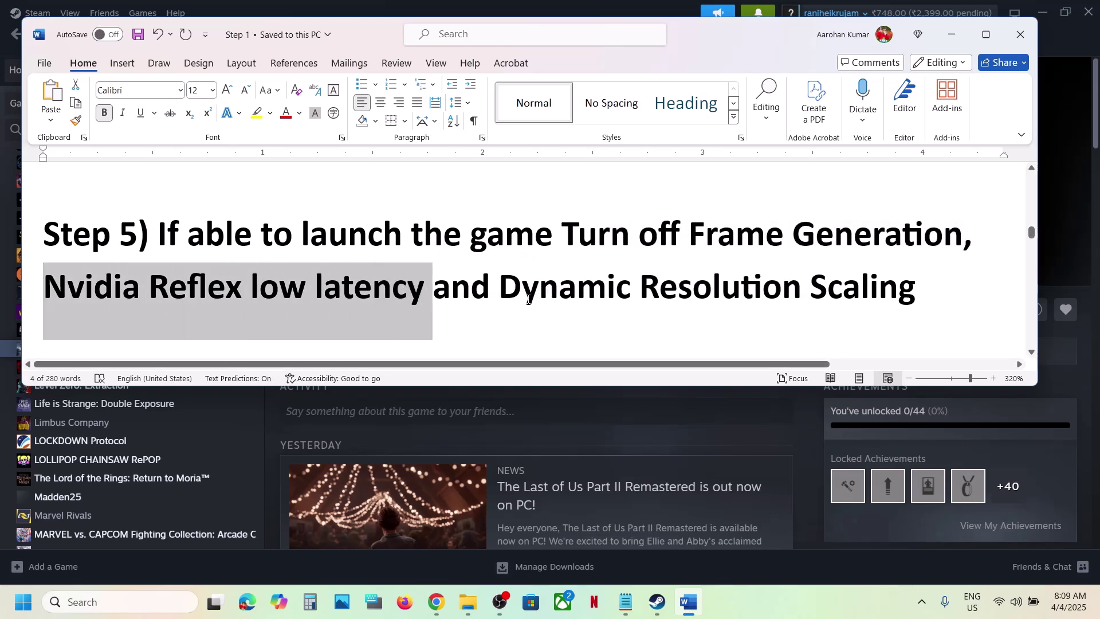
drag(500, 297, 871, 303)
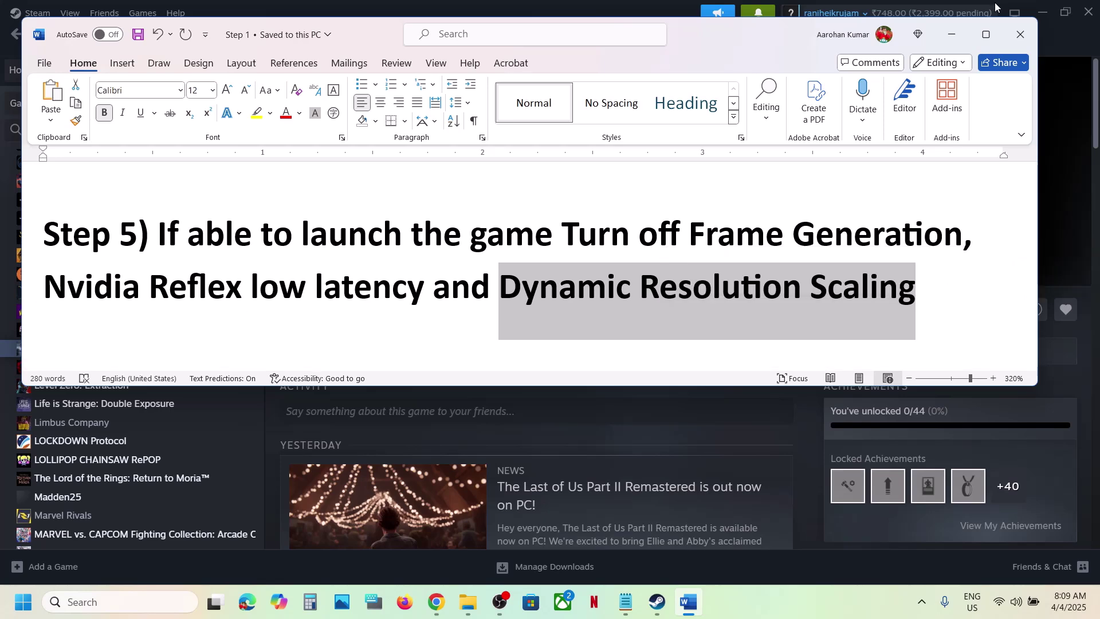
- Return to Steam, start The Last of Us Part II Remastered and open the options in its launcher
click(952, 35)
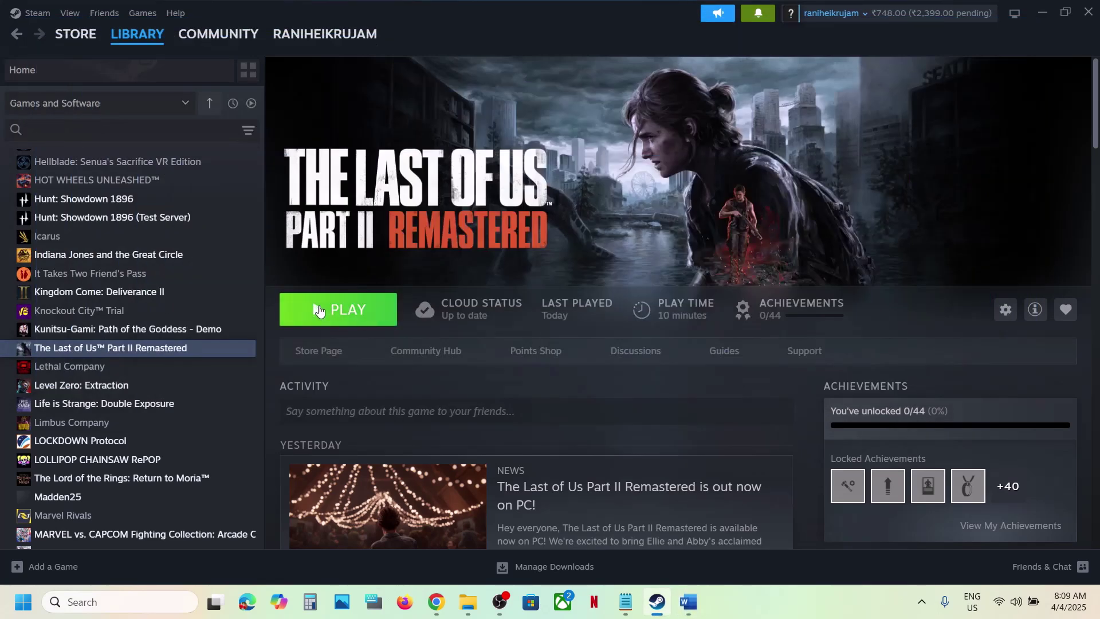
click(319, 311)
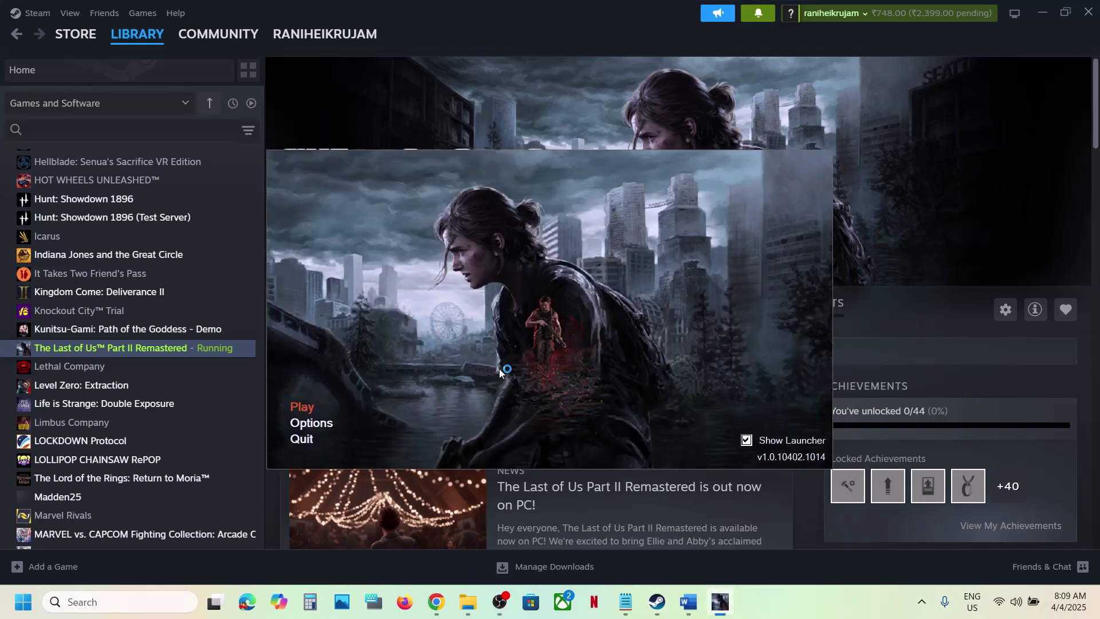
click(314, 427)
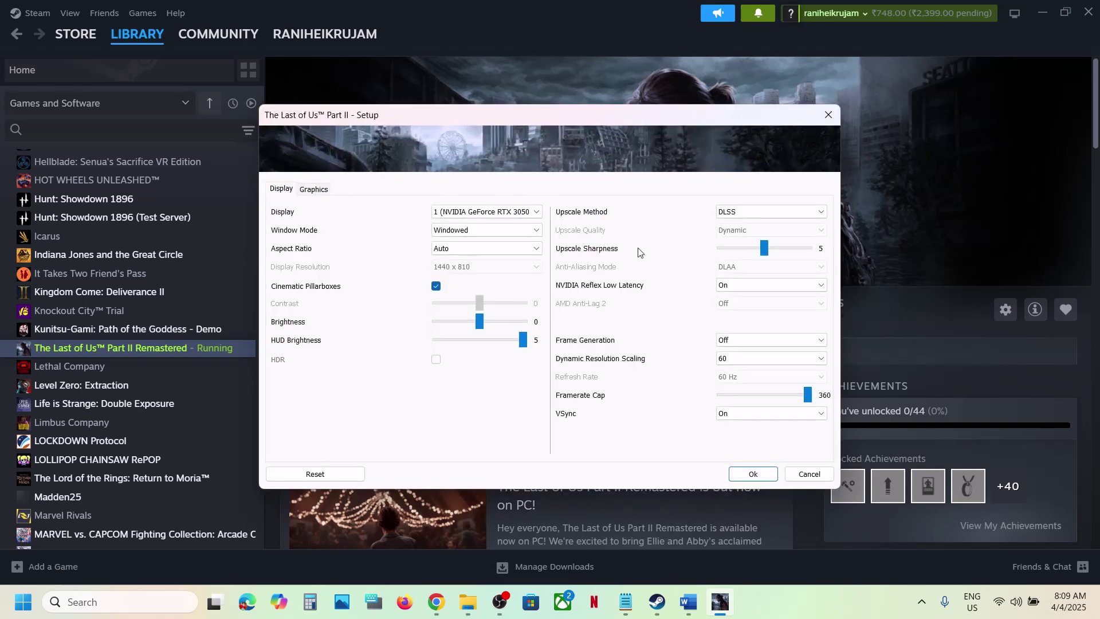
- Set NVIDIA Reflex Low Latency, Frame Generation and Dynamic Resolution Scaling to Off in the display setup
click(726, 288)
click(743, 299)
click(739, 342)
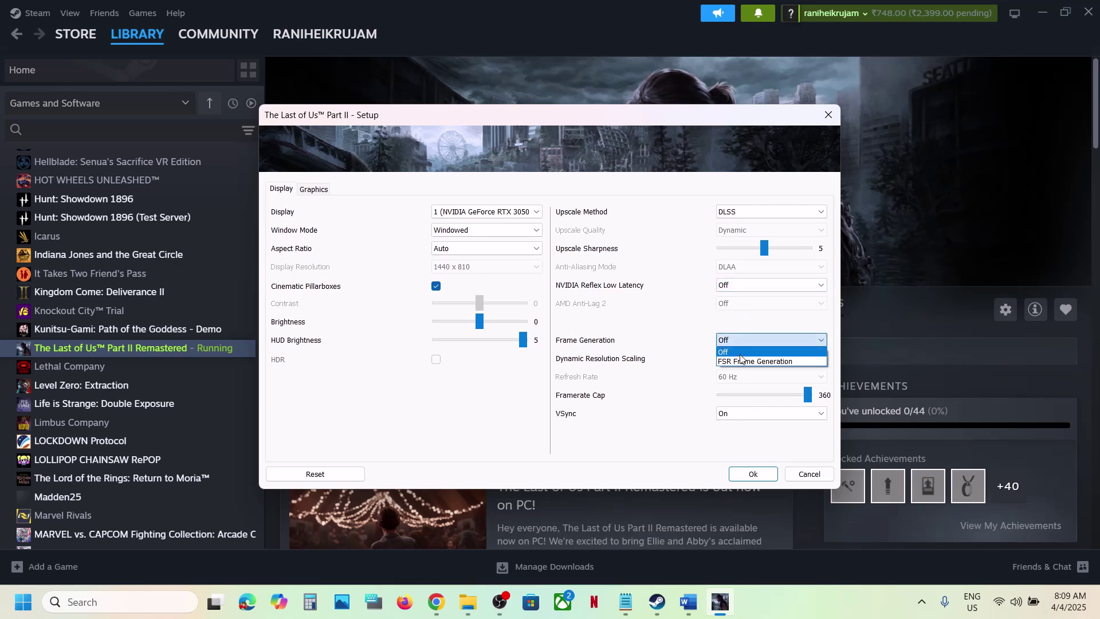
click(740, 355)
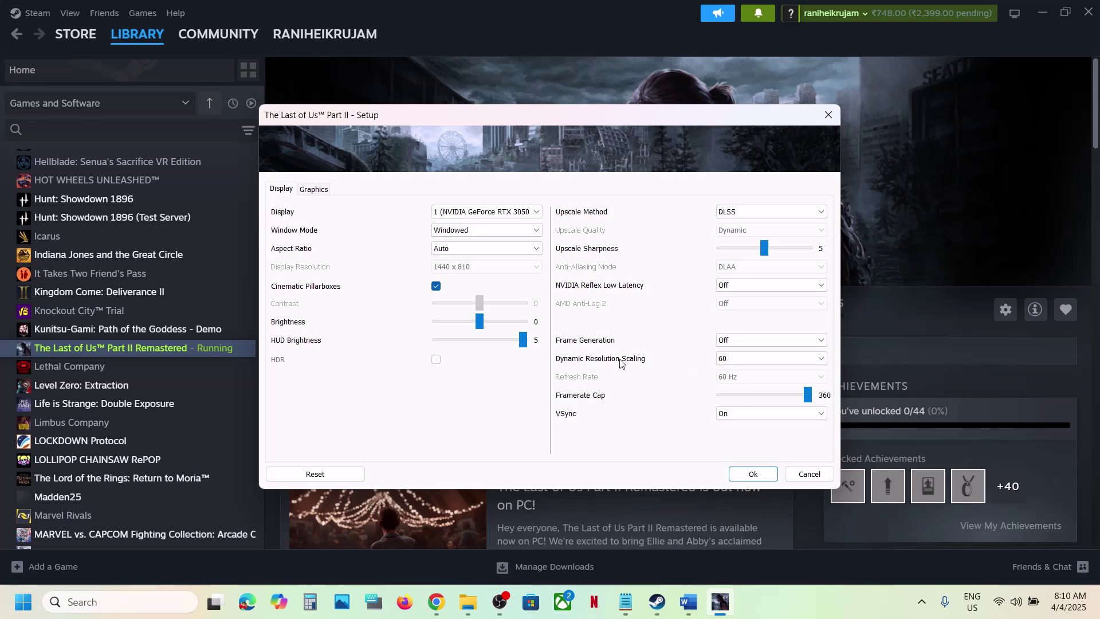
click(743, 362)
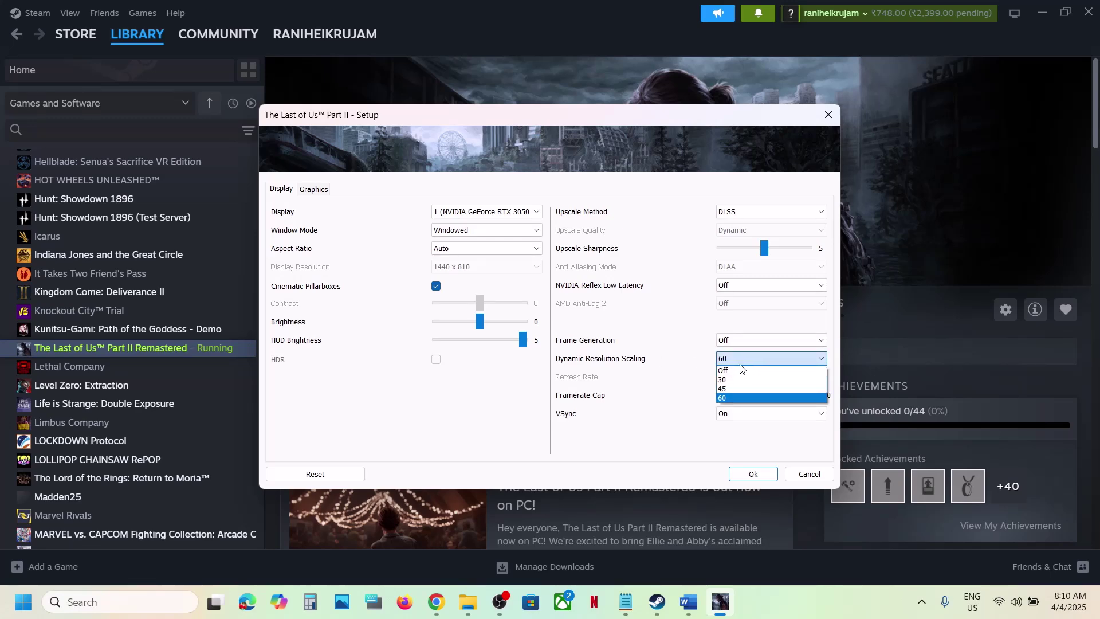
click(740, 370)
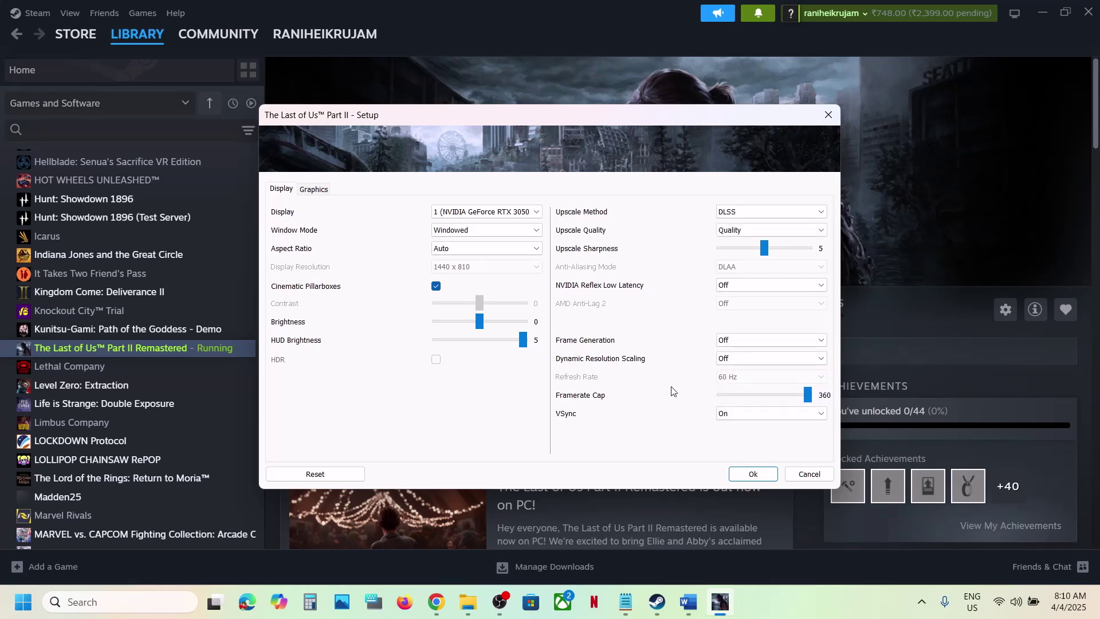
- Examine the available Window Mode and Display choices in the setup, leaving both settings as they are
click(507, 231)
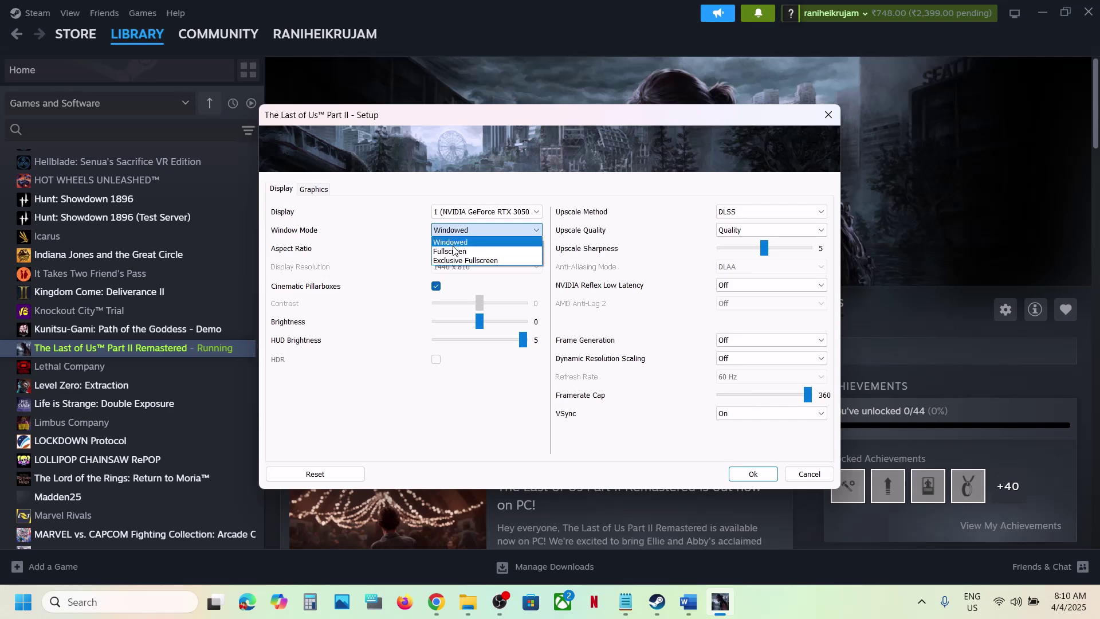
click(415, 248)
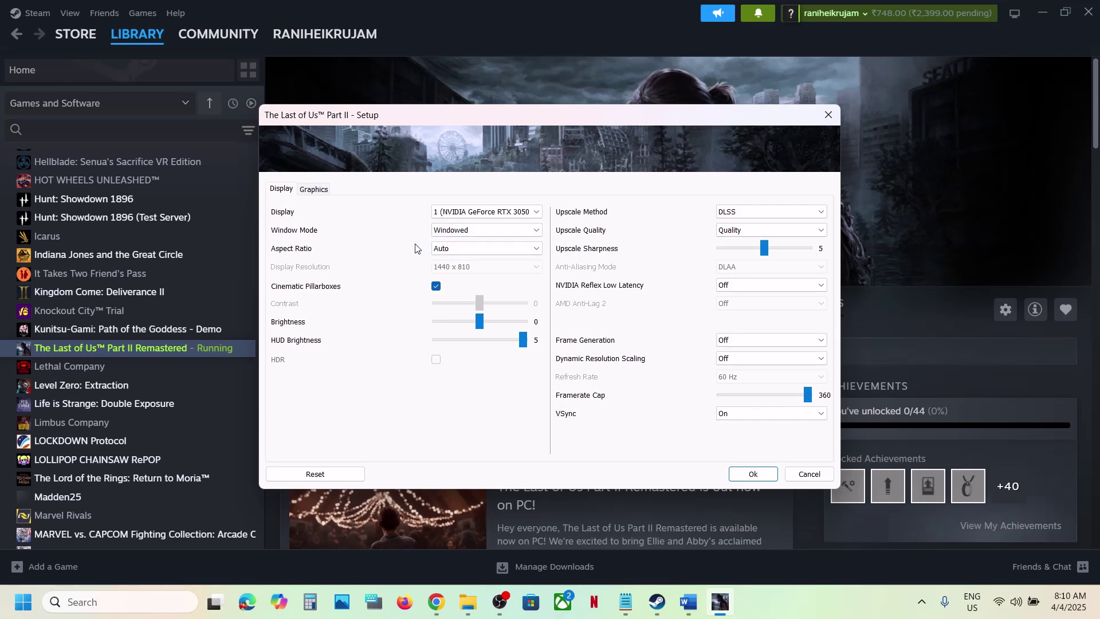
click(499, 213)
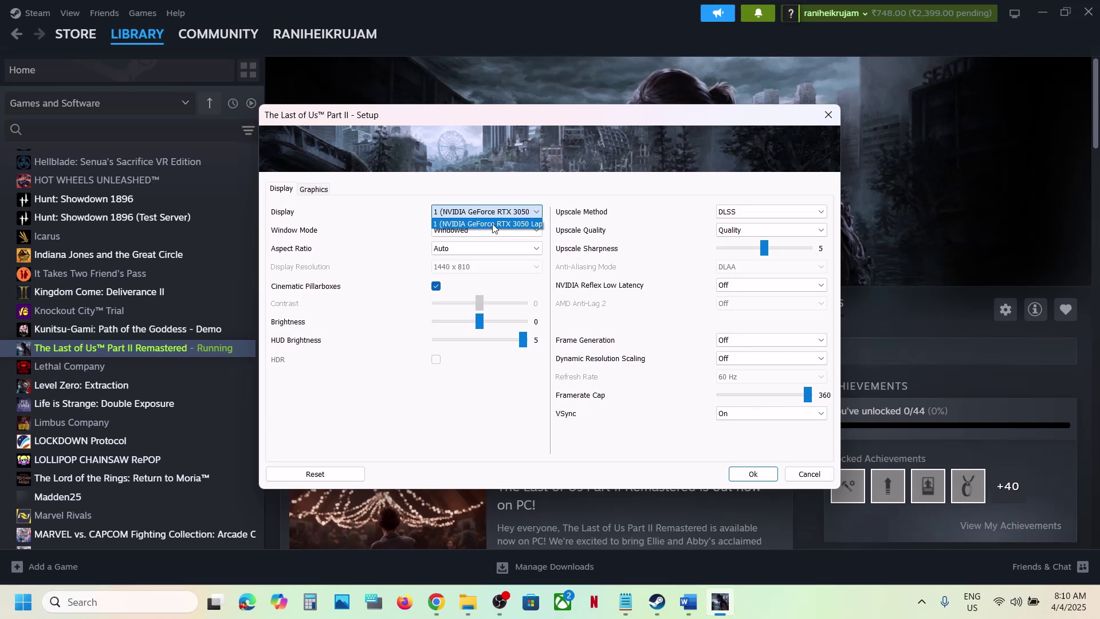
click(401, 255)
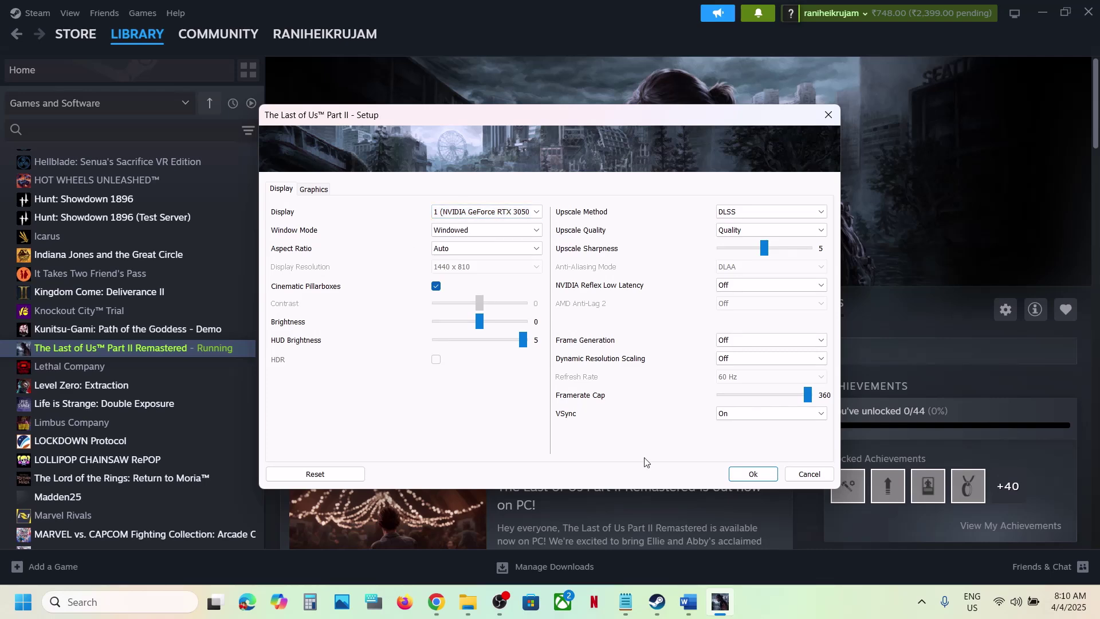
- Save the game's display setup and quit the launcher
click(738, 475)
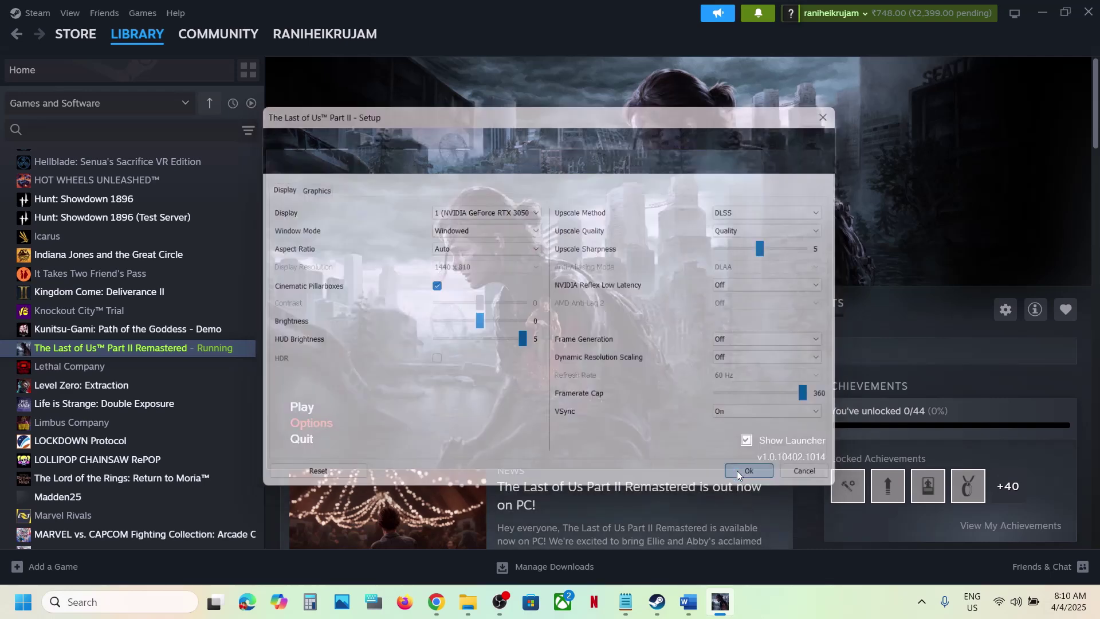
click(294, 442)
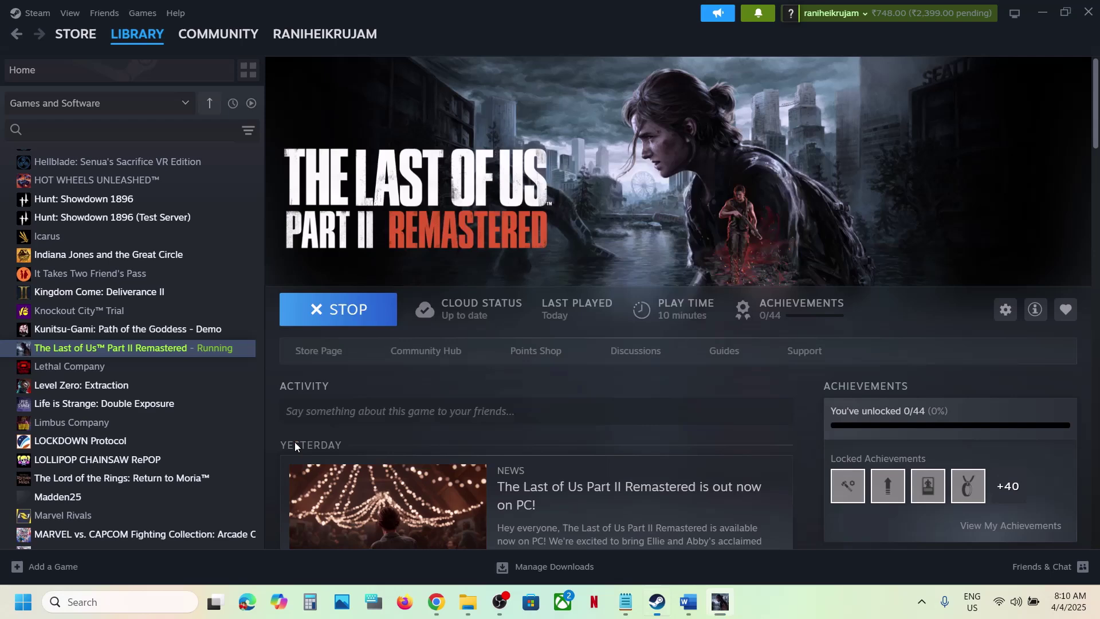
- Switch to the Word notes and read Step 6 on a clean graphics driver installation, including the NVIDIA and AMD download links
click(689, 602)
scroll(441, 311, down, 5)
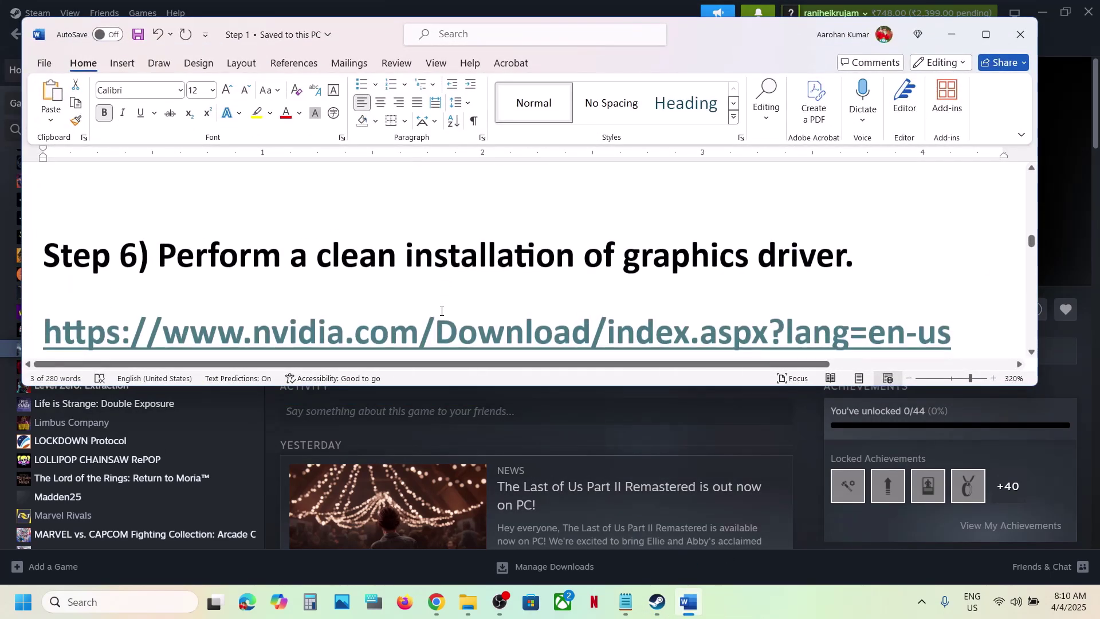
drag(291, 222, 754, 225)
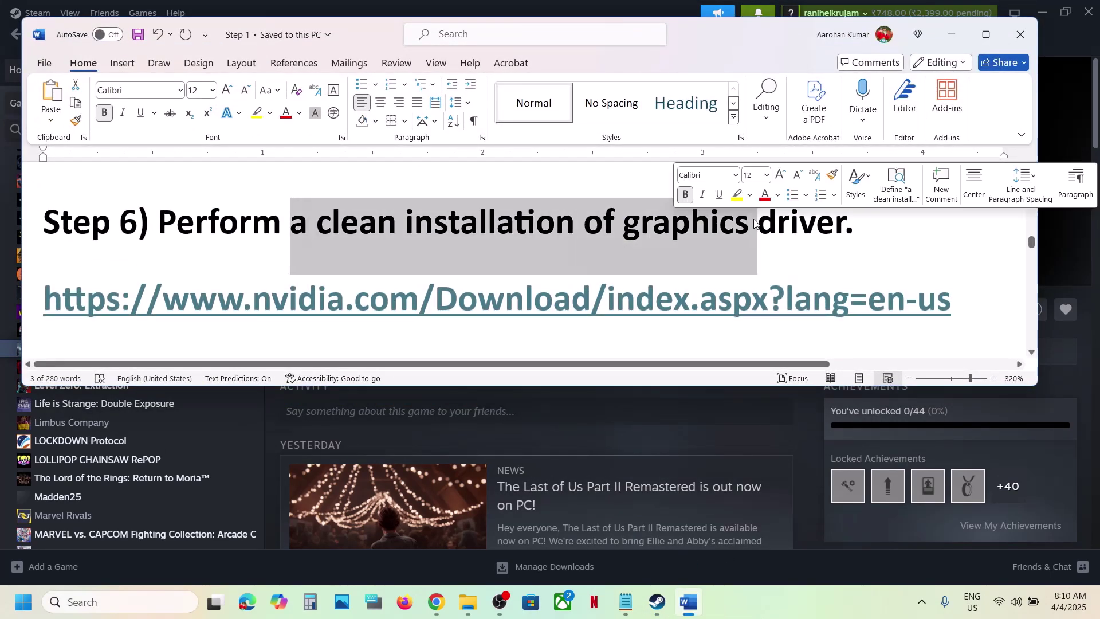
drag(271, 307, 523, 306)
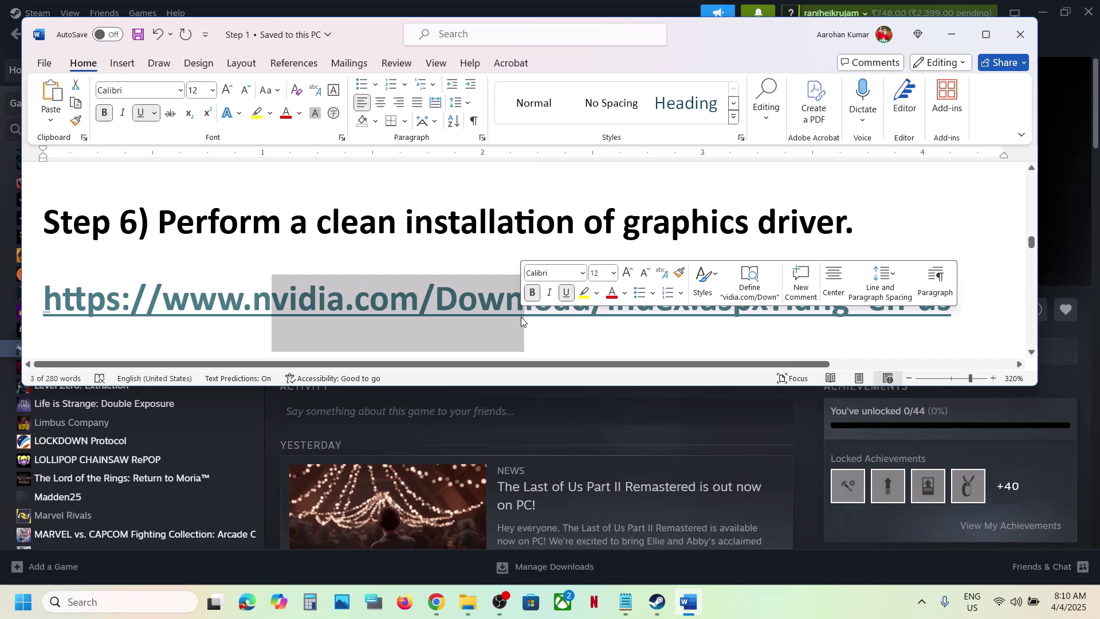
click(986, 34)
scroll(487, 270, down, 1)
scroll(491, 267, up, 3)
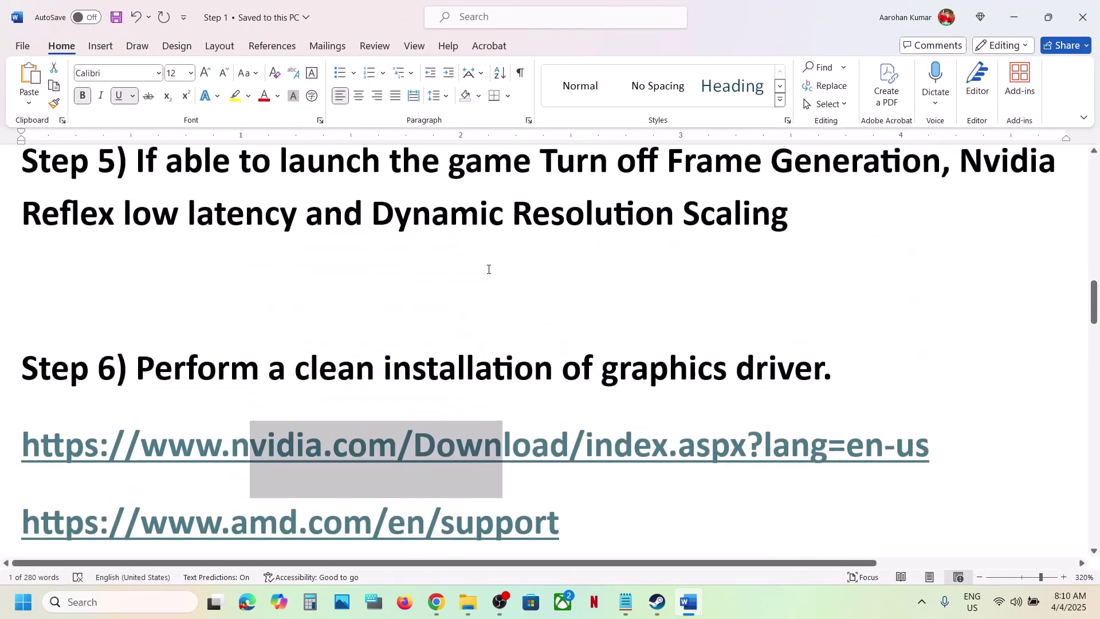
scroll(408, 305, down, 2)
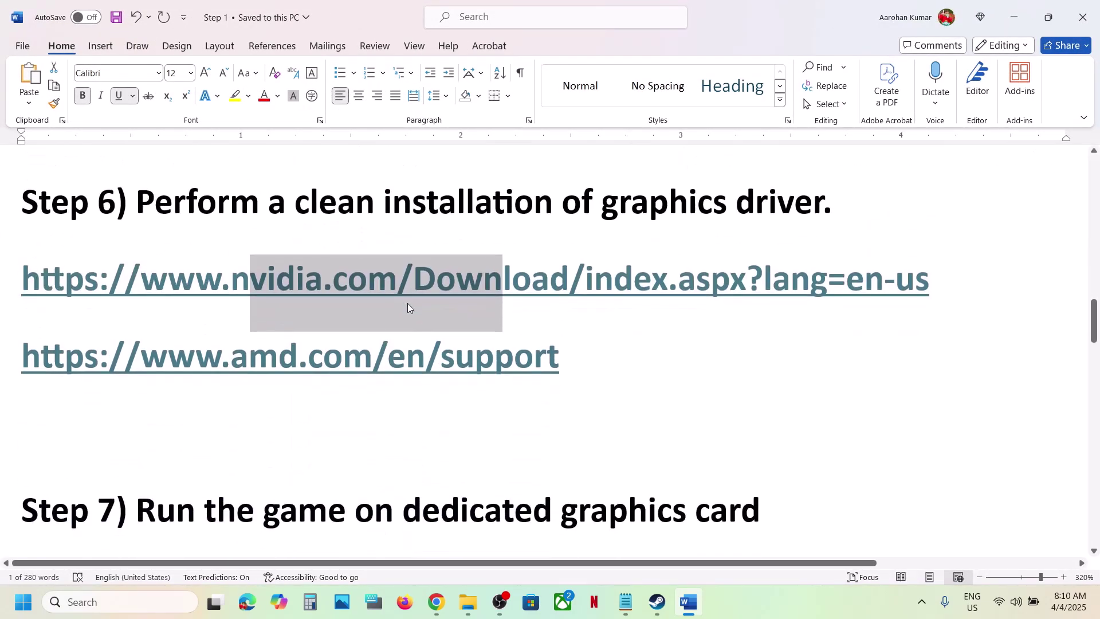
- Find drivers for the GeForce RTX 3050 Laptop GPU on Windows 11 on NVIDIA's driver page and open the results picture 1.png
click(650, 603)
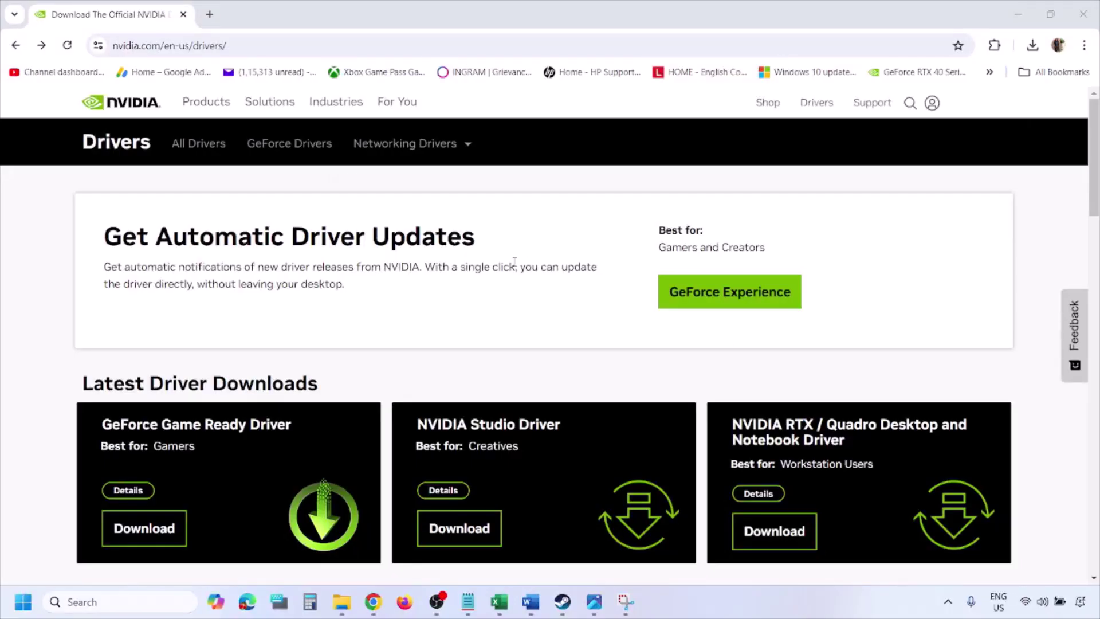
scroll(256, 351, down, 8)
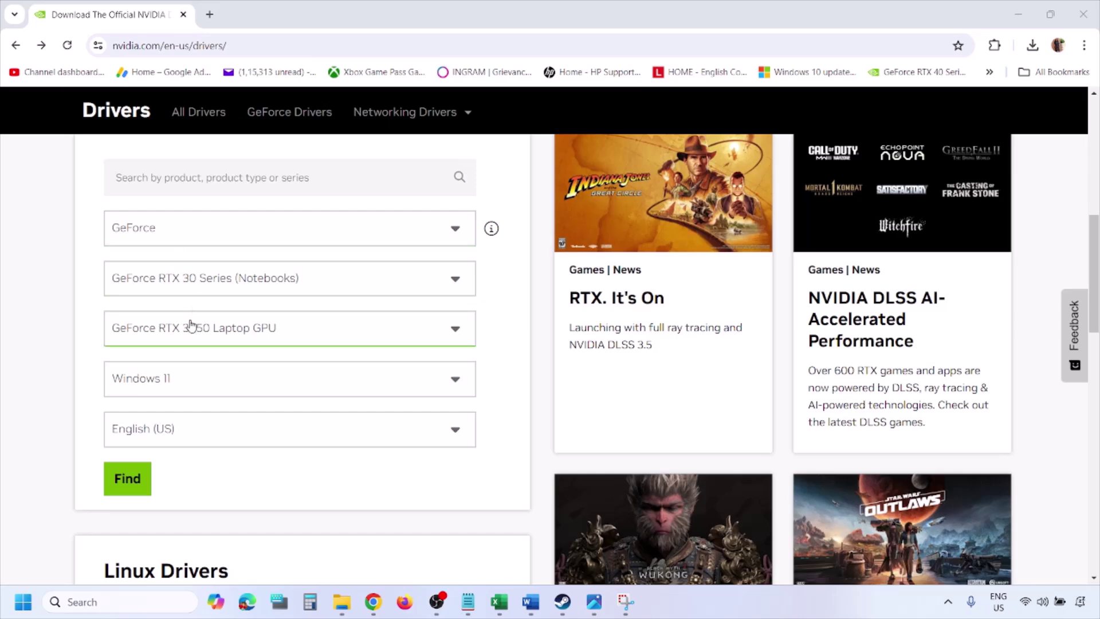
click(182, 381)
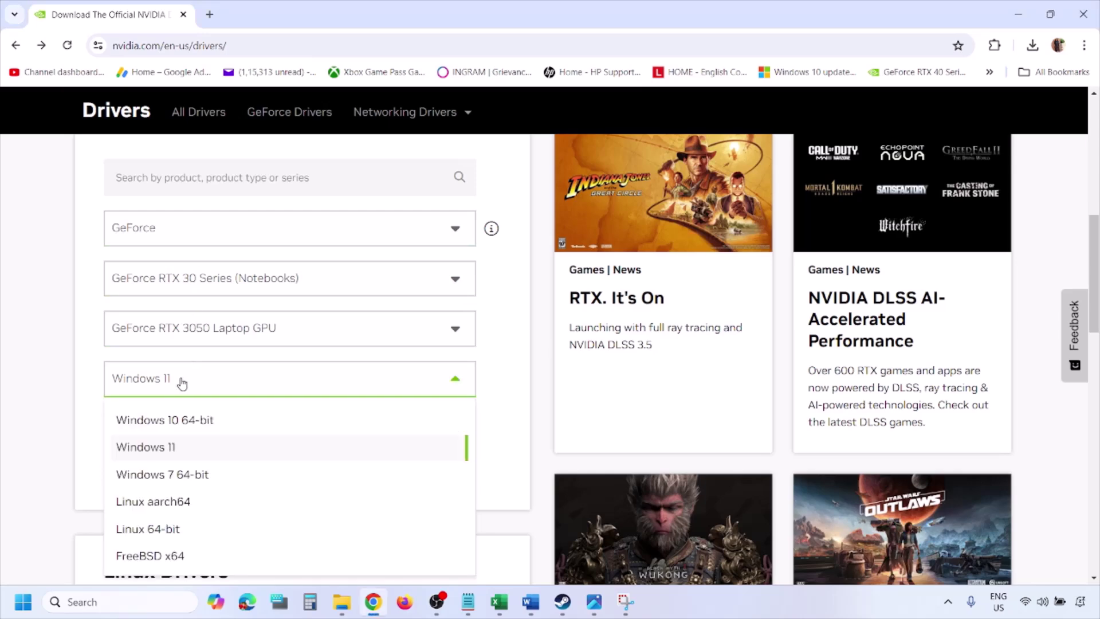
click(161, 453)
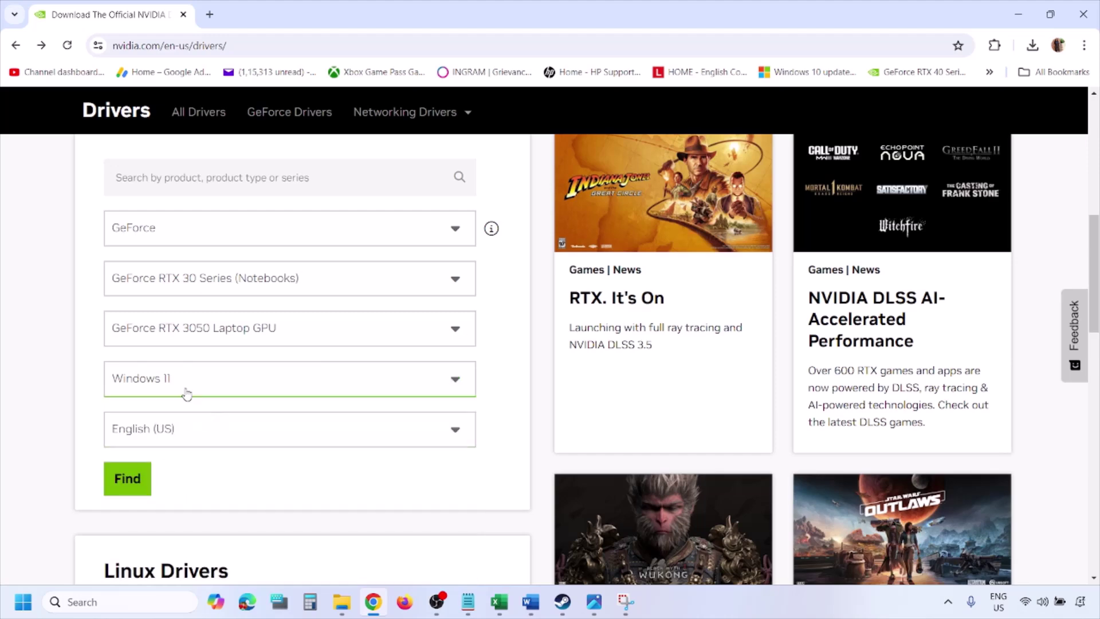
click(127, 479)
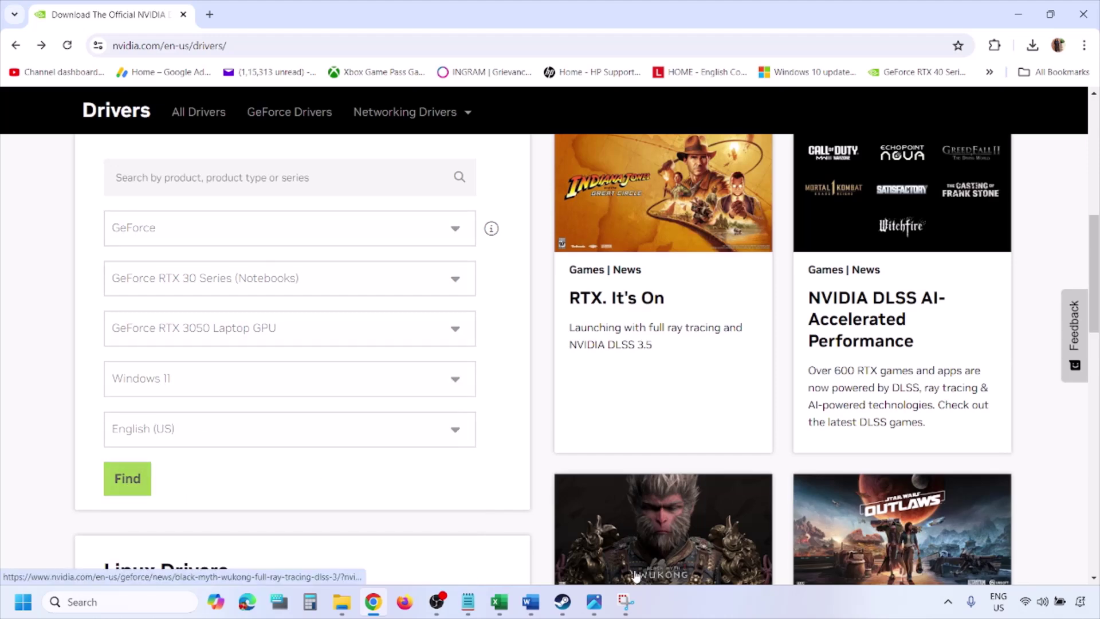
click(596, 611)
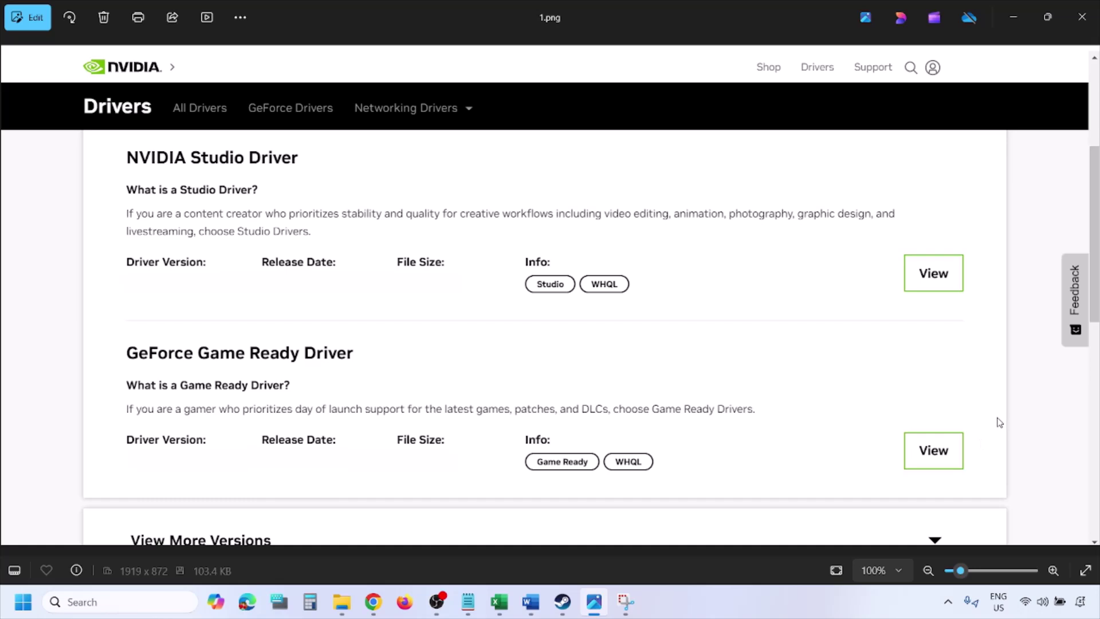
- View pictures 2.png through 5.png on downloading the GeForce Game Ready Driver and choosing a custom, clean installation
key(Right)
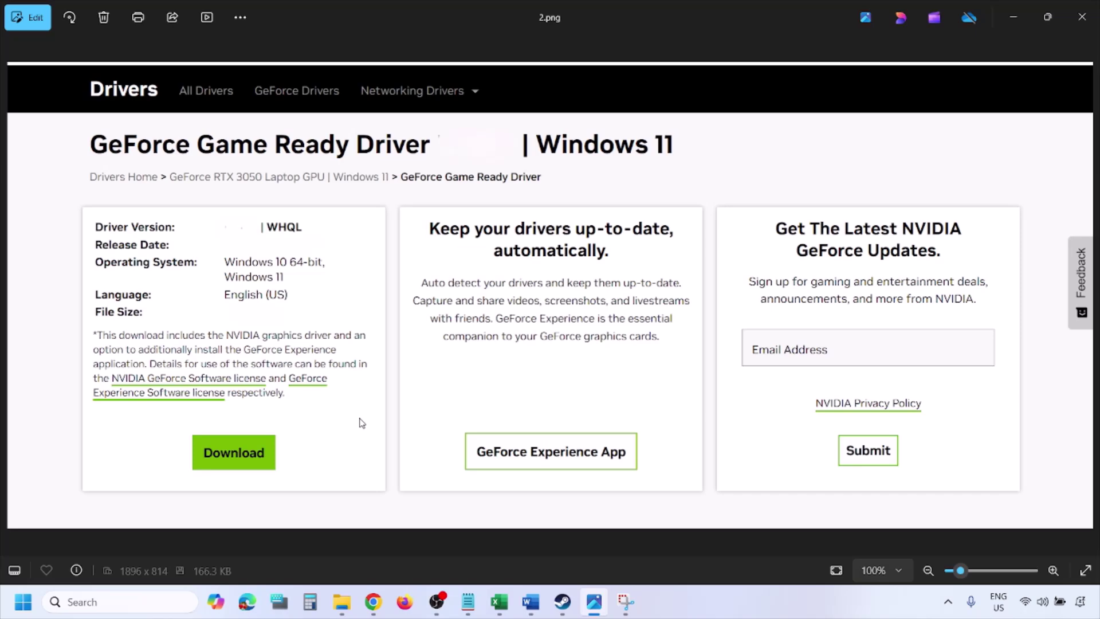
key(Right)
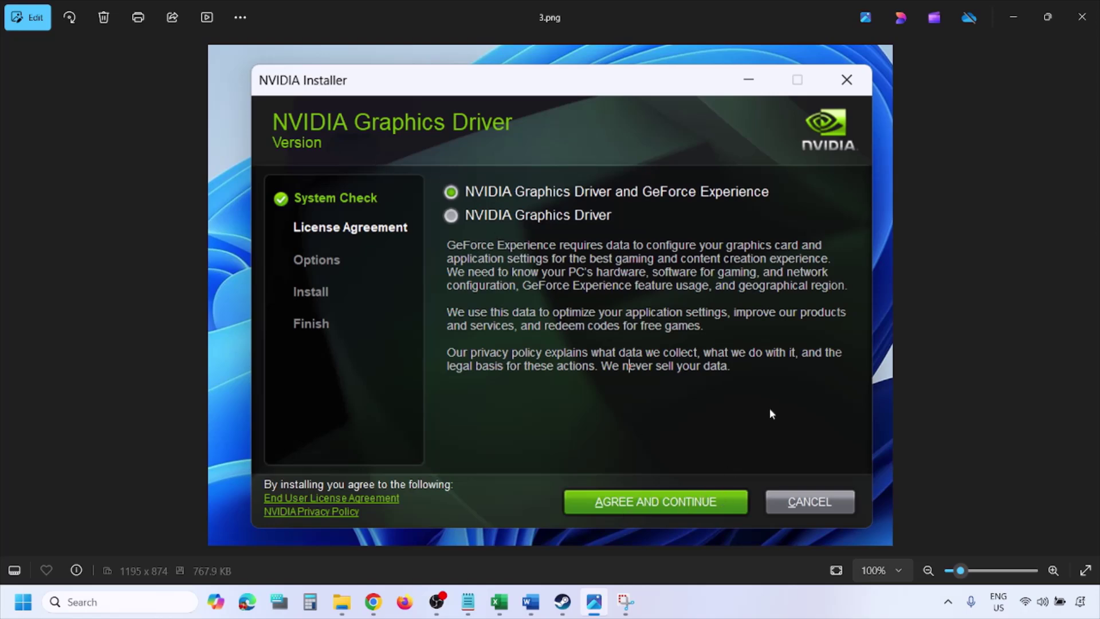
key(Right)
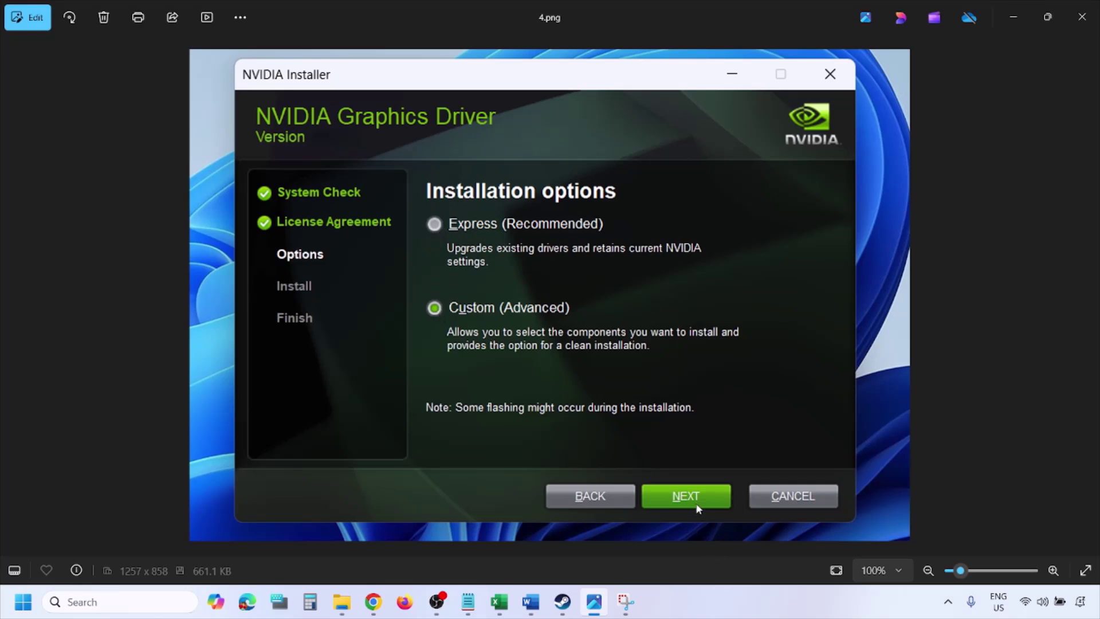
key(Right)
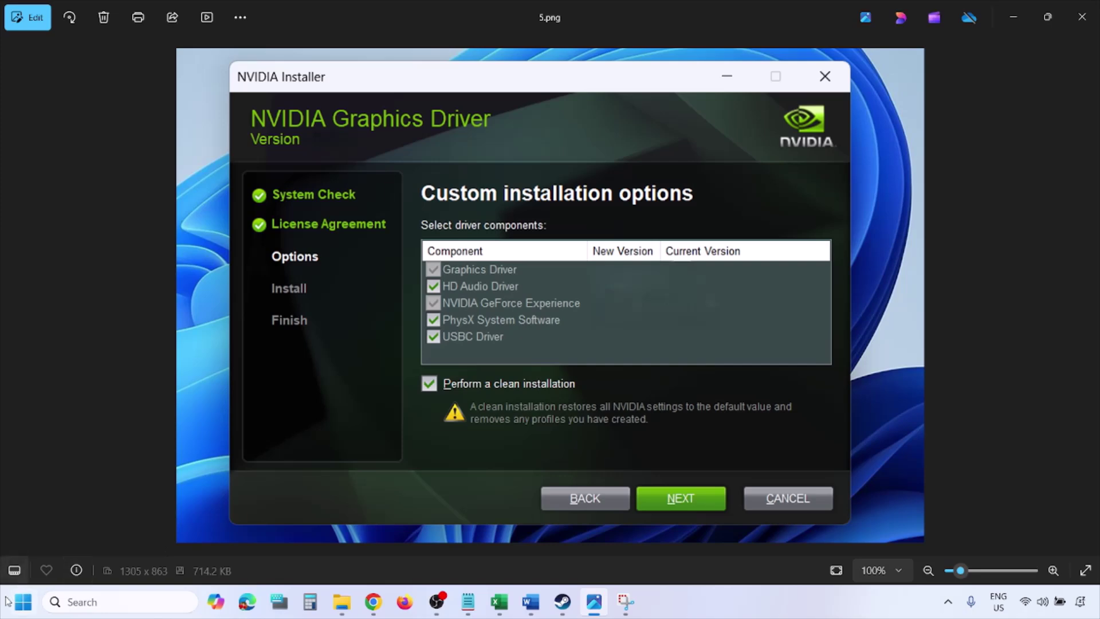
- Show the Windows power options, including Restart, without choosing one, and close them again
click(23, 602)
click(423, 558)
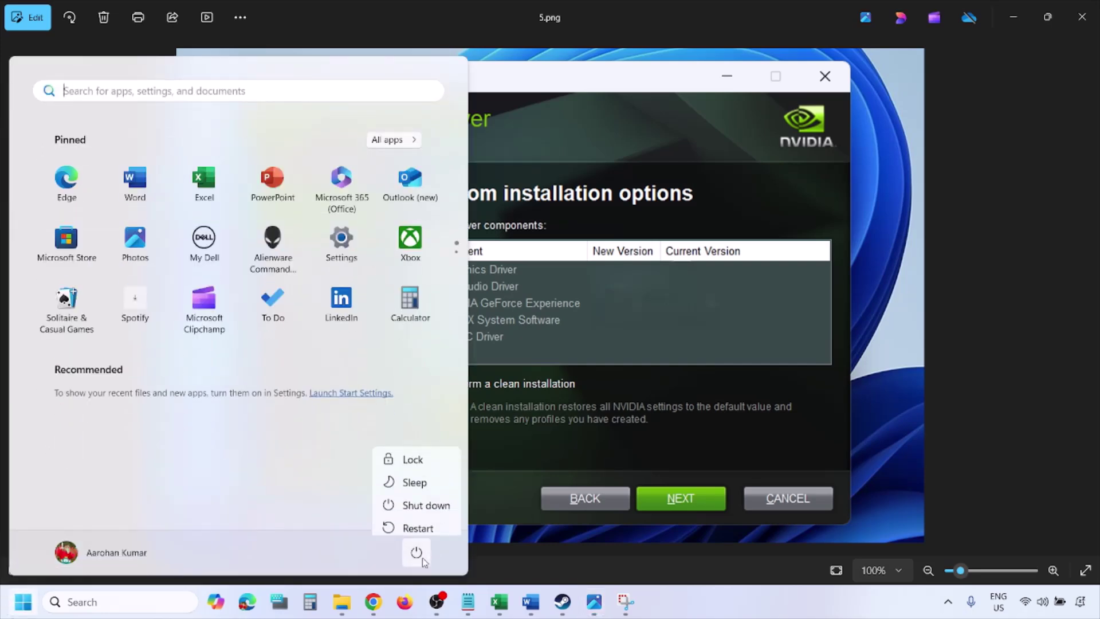
click(750, 613)
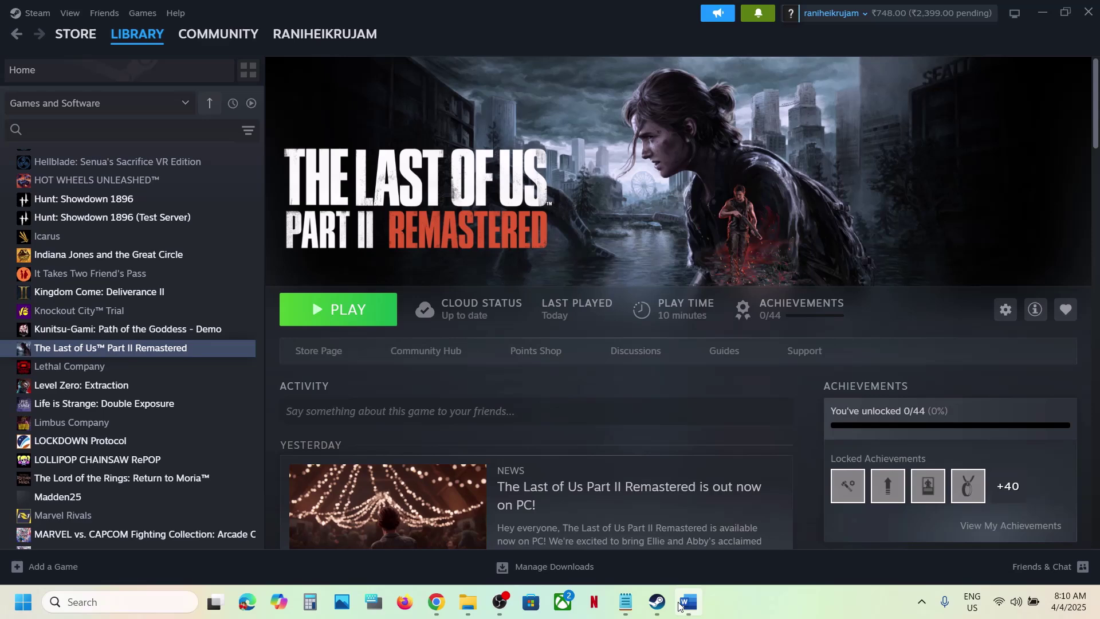
- Switch to the Word notes, highlight the AMD support link under Step 6 and read on to Step 7 about the dedicated graphics card
click(687, 602)
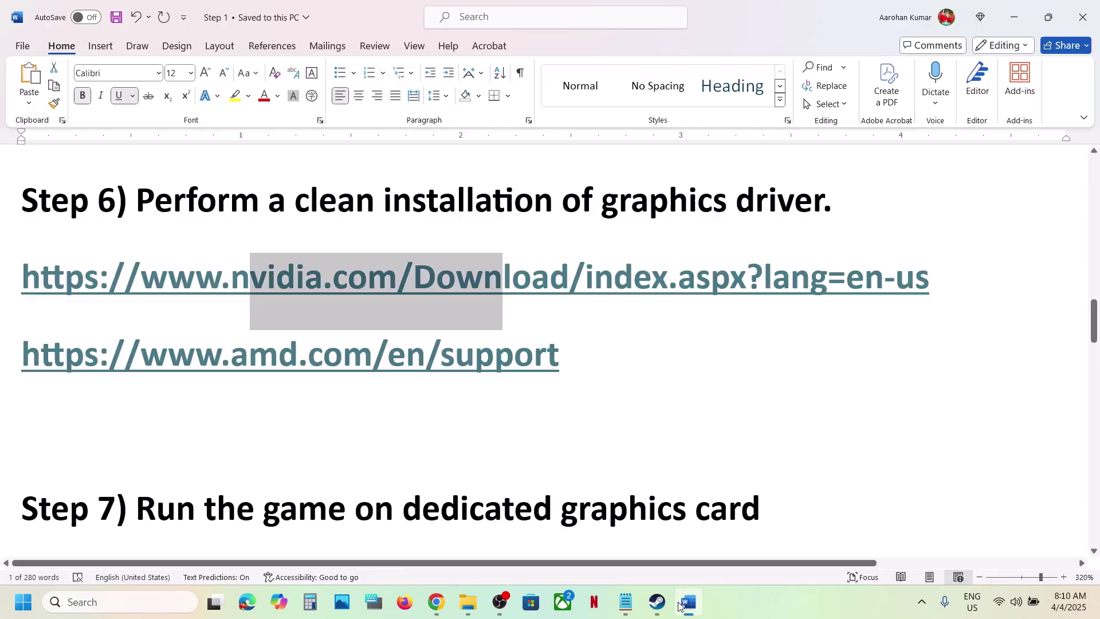
scroll(214, 436, up, 2)
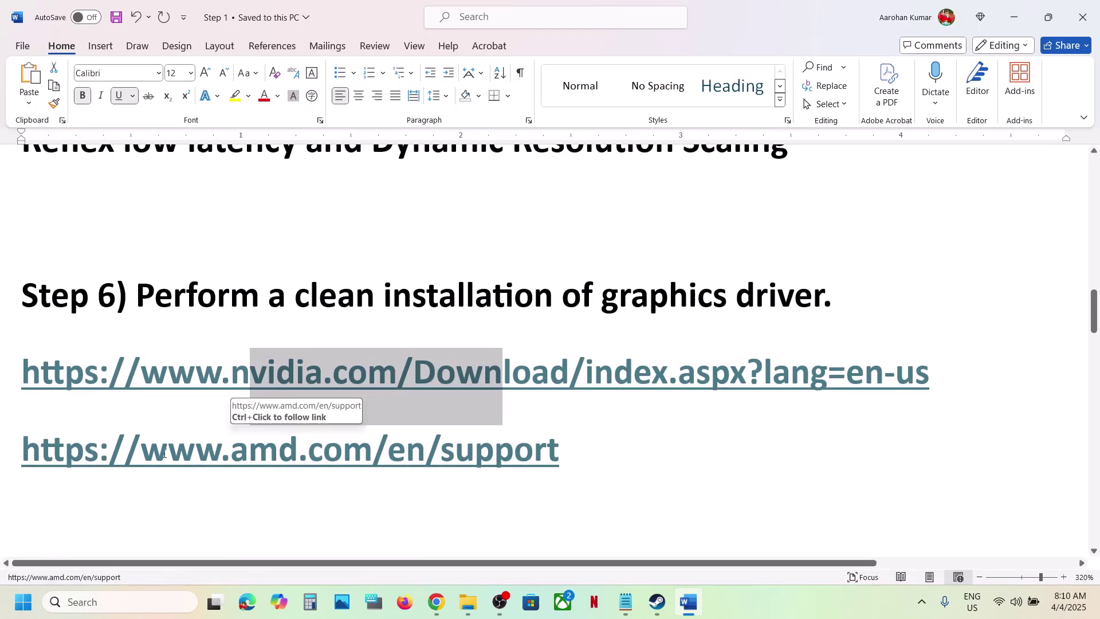
drag(168, 450, 547, 450)
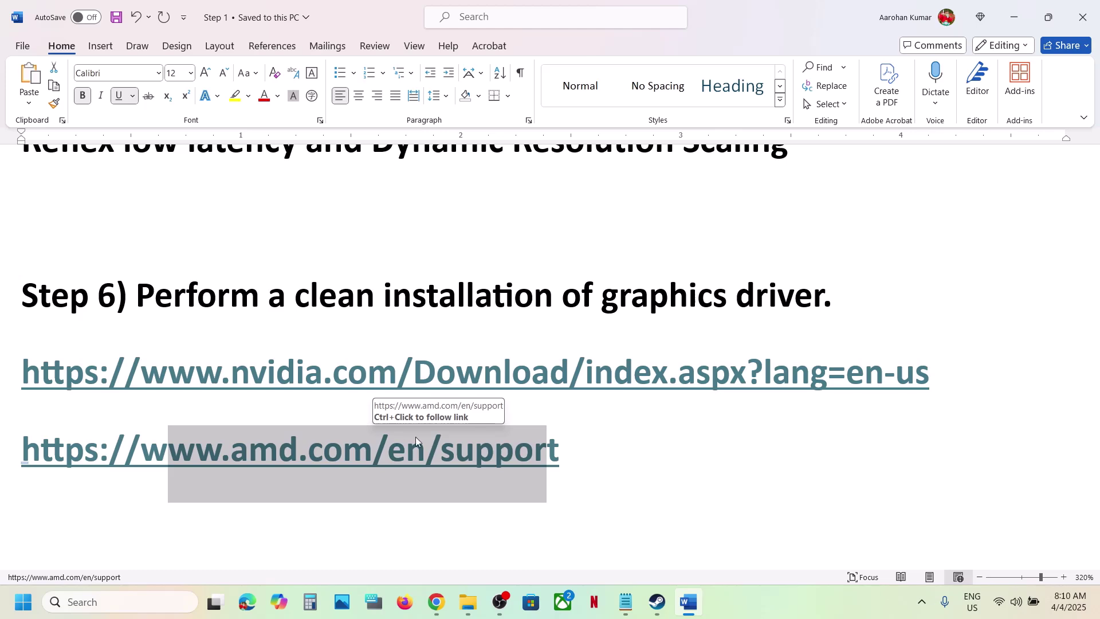
scroll(415, 437, down, 3)
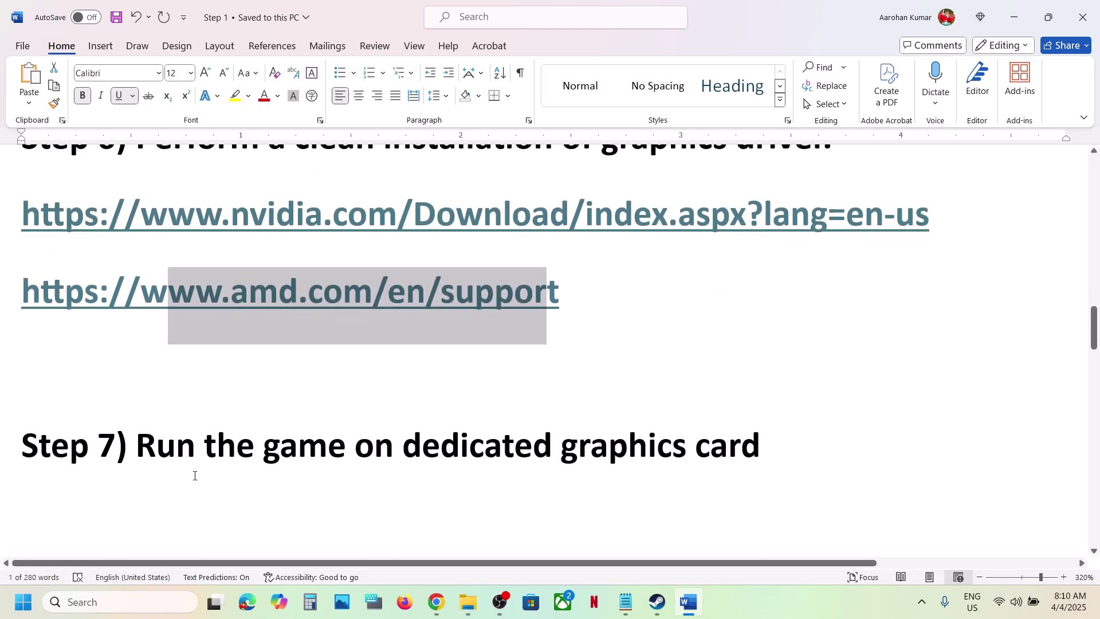
- Copy the word "graphics" from the Step 7 heading, search Windows for it and open Graphics settings
double_click(590, 432)
key(ctrl+c)
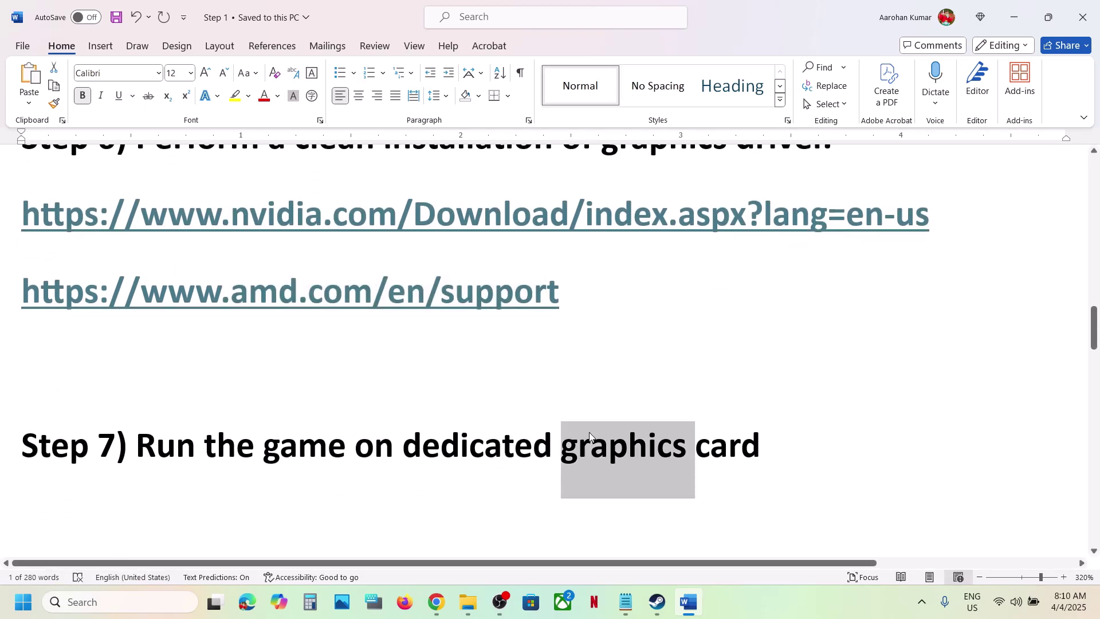
click(154, 596)
key(ctrl+v)
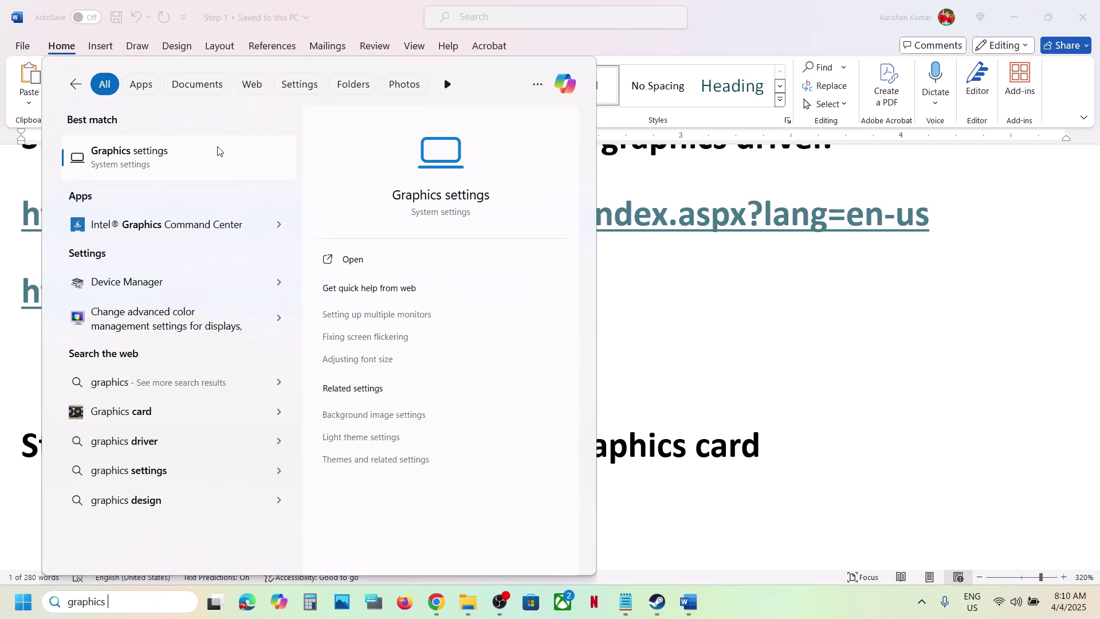
click(164, 164)
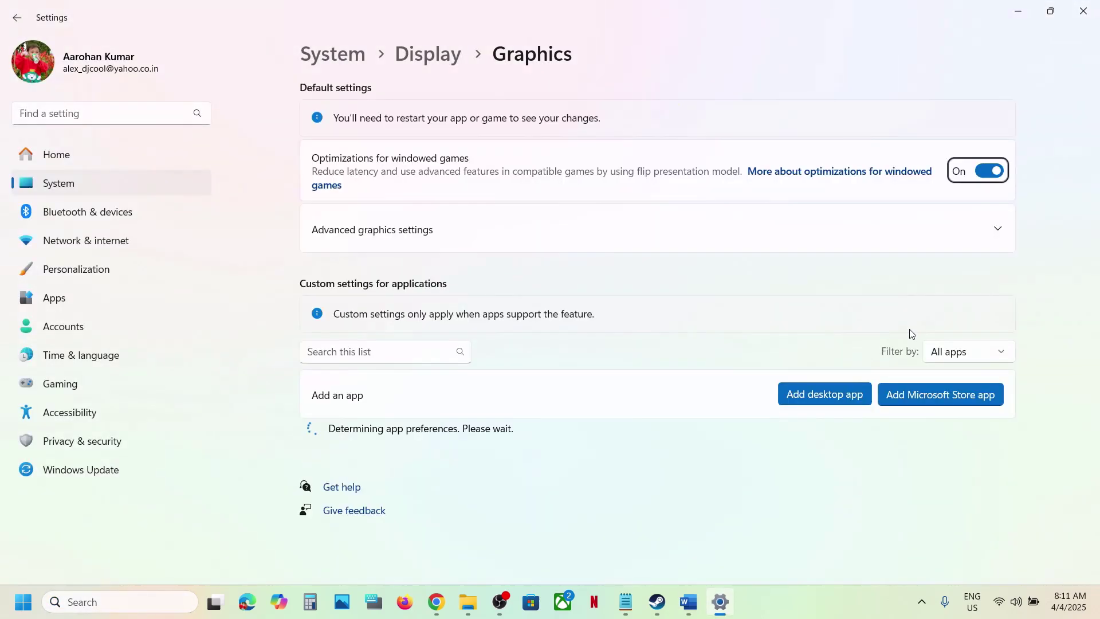
- Add tlou-ii from steamapps\common\The Last of Us Part II as a desktop app with custom graphics settings
click(822, 395)
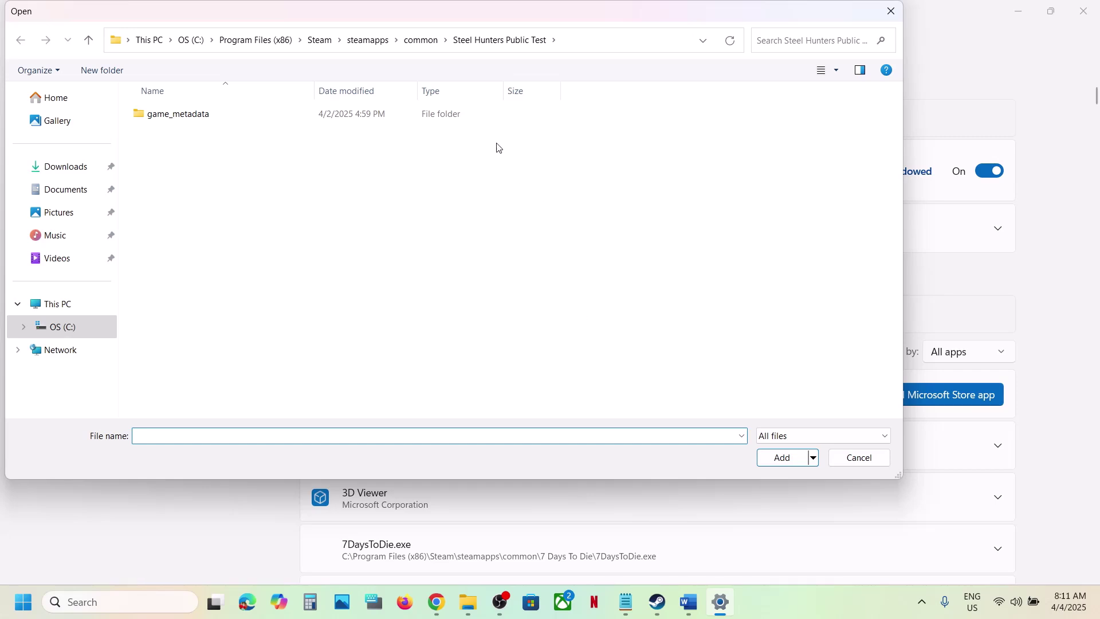
click(425, 40)
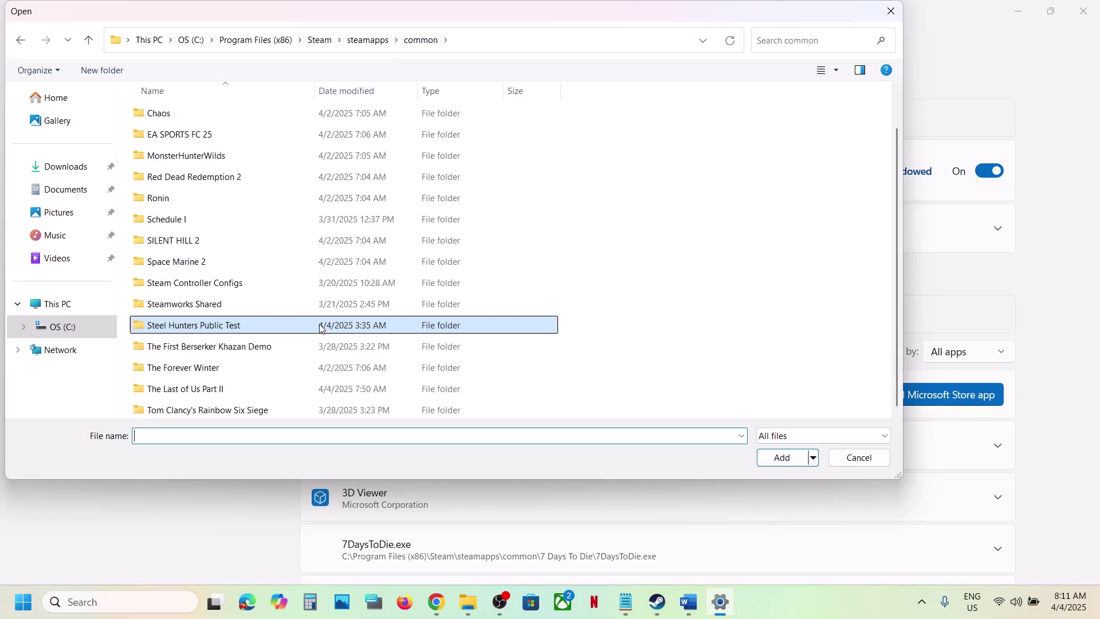
double_click(238, 388)
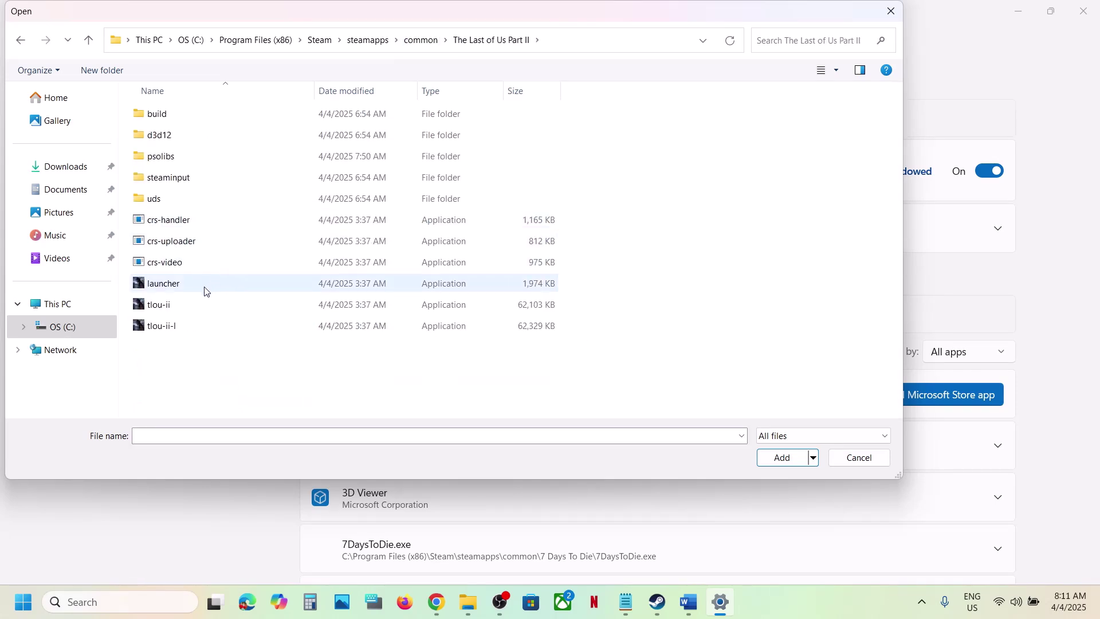
click(182, 305)
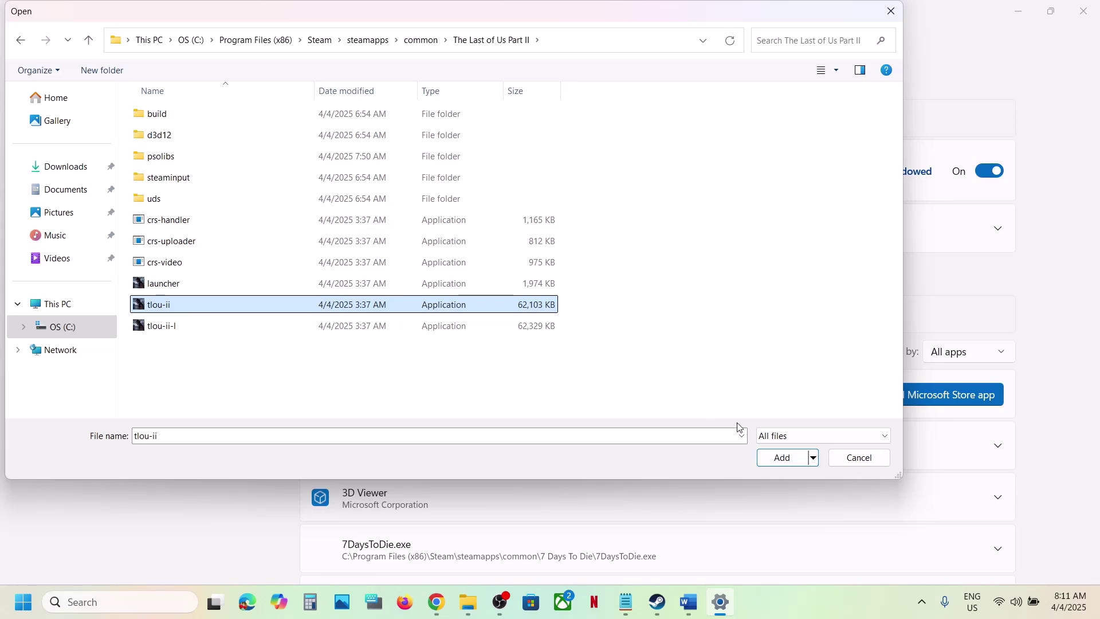
click(781, 458)
- Set the GPU preference of The Last of Us Part II (tlou-ii.exe) to High Performance (NVIDIA GeForce RTX 3050 Laptop GPU)
scroll(449, 387, down, 5)
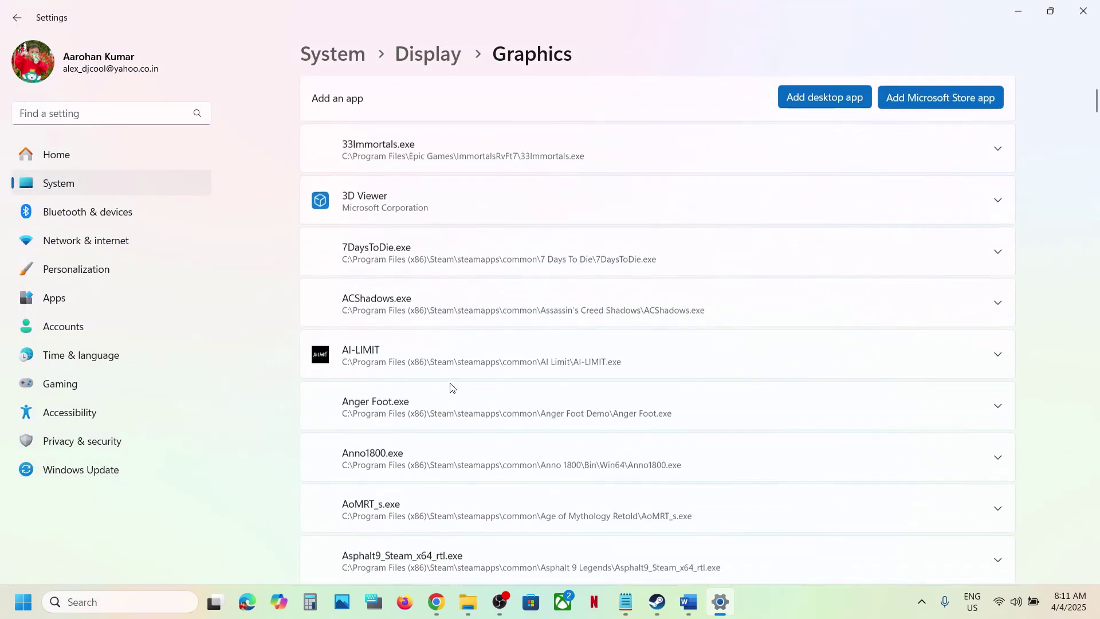
scroll(450, 388, down, 15)
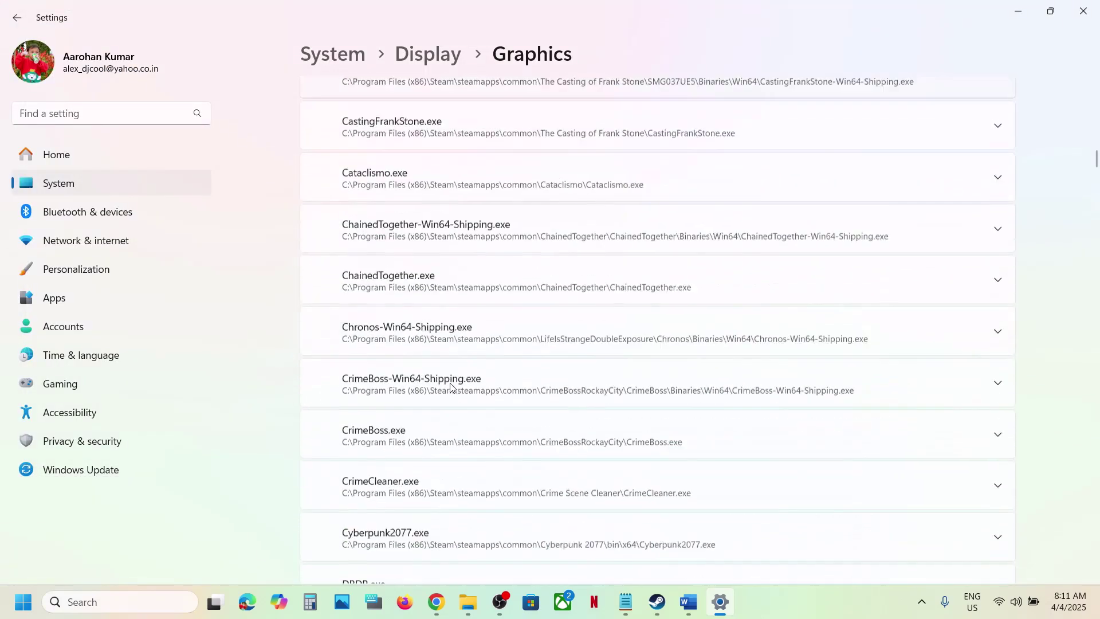
scroll(450, 387, down, 15)
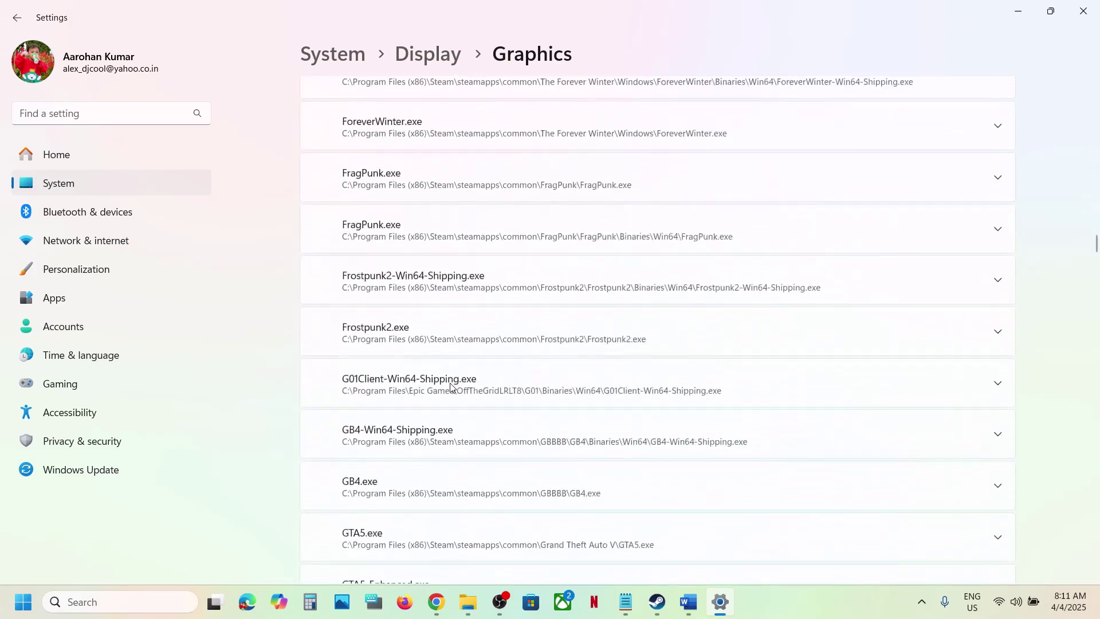
scroll(449, 387, down, 15)
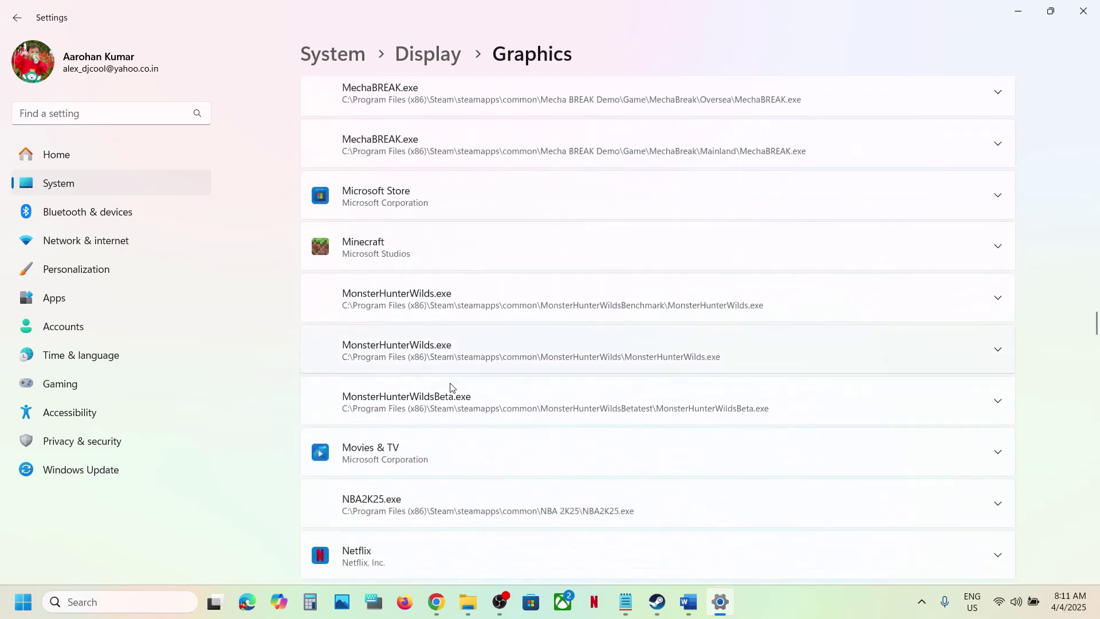
scroll(450, 388, down, 15)
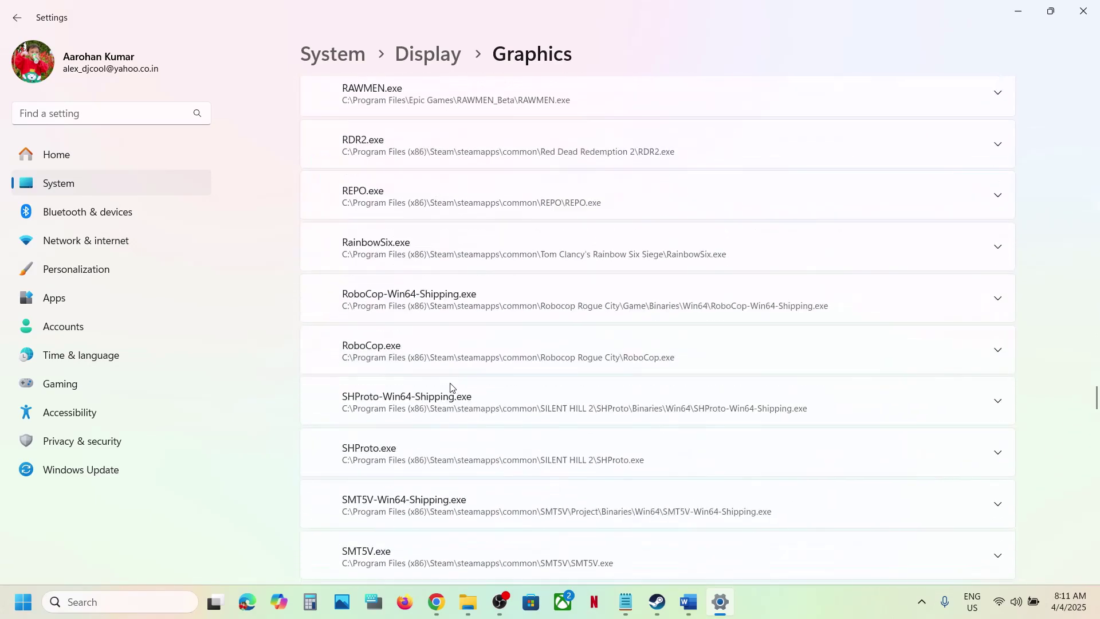
scroll(449, 386, down, 15)
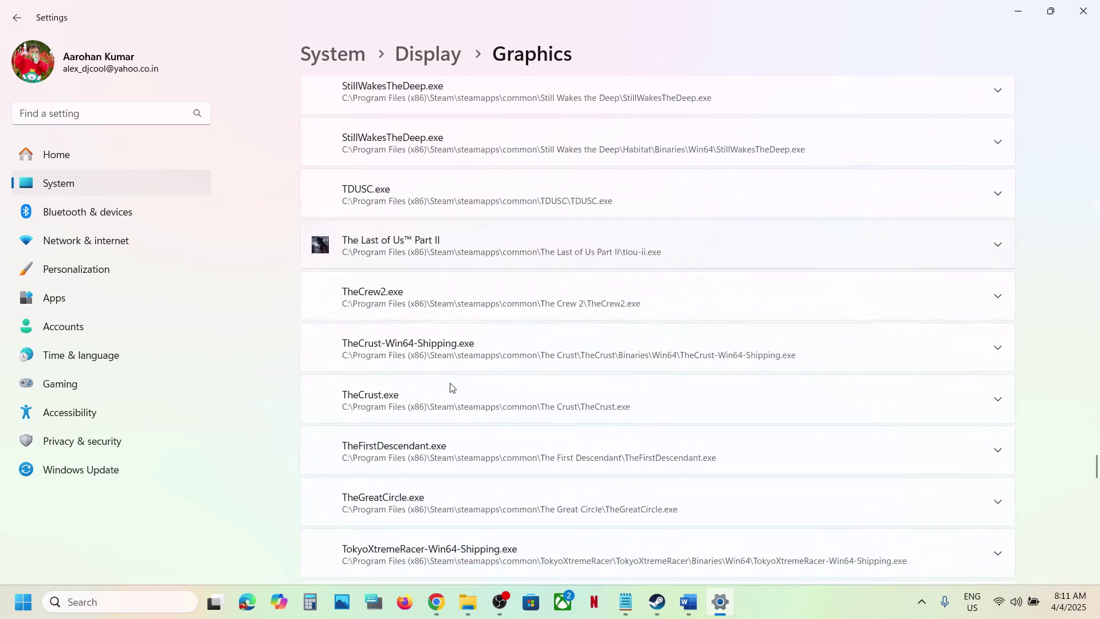
click(459, 253)
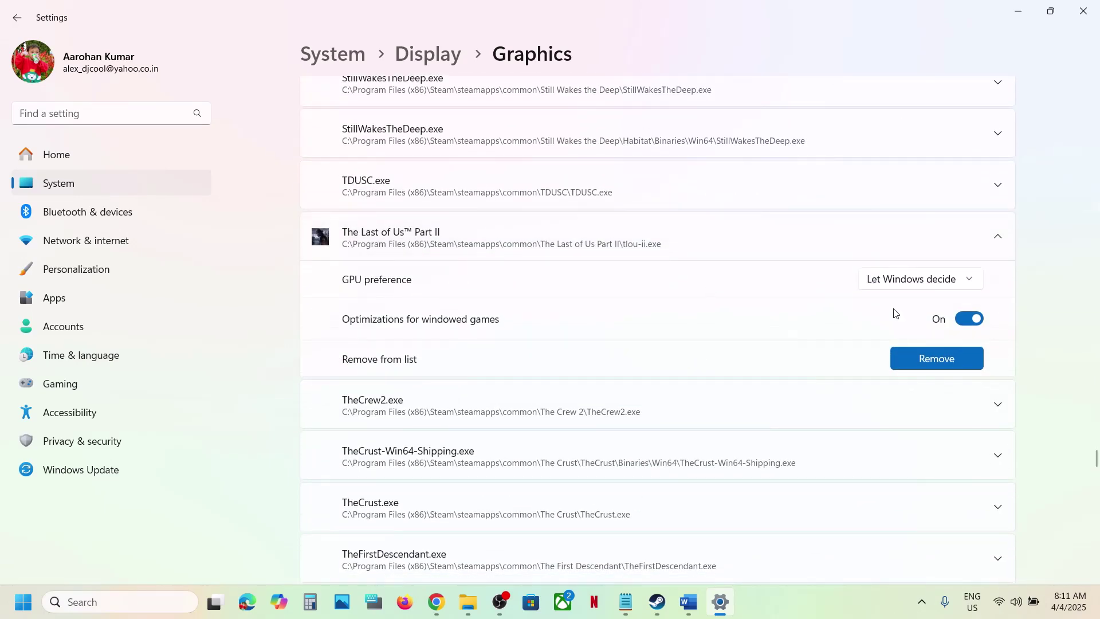
click(914, 279)
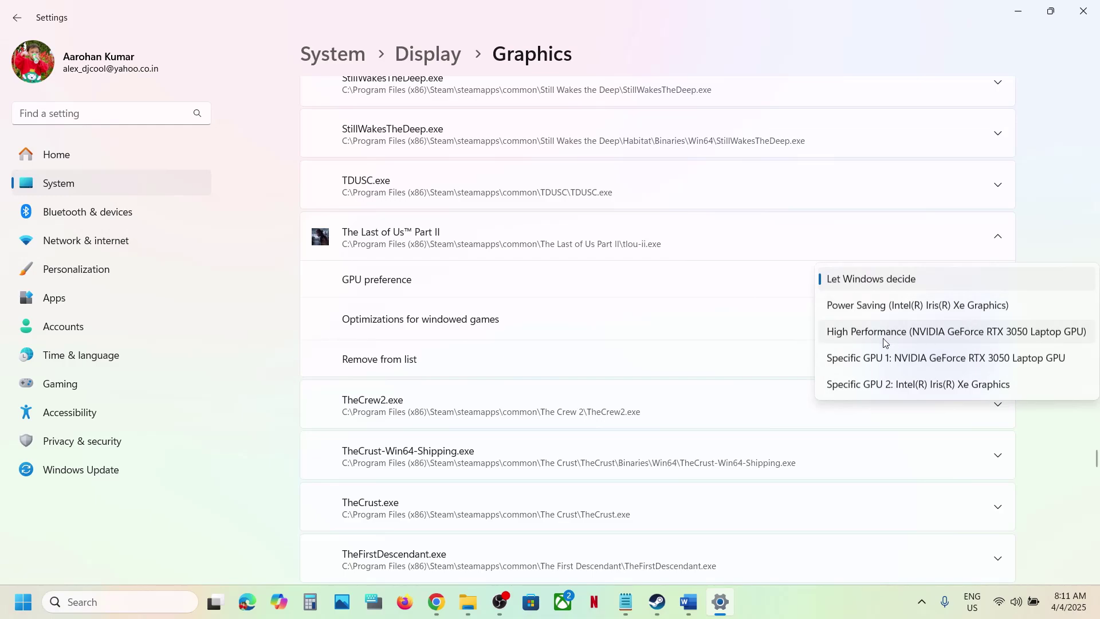
click(956, 332)
scroll(592, 261, up, 2)
scroll(592, 261, down, 2)
- Add the second game executable, tlou-ii-l, from The Last of Us Part II folder as a desktop app
scroll(594, 264, up, 20)
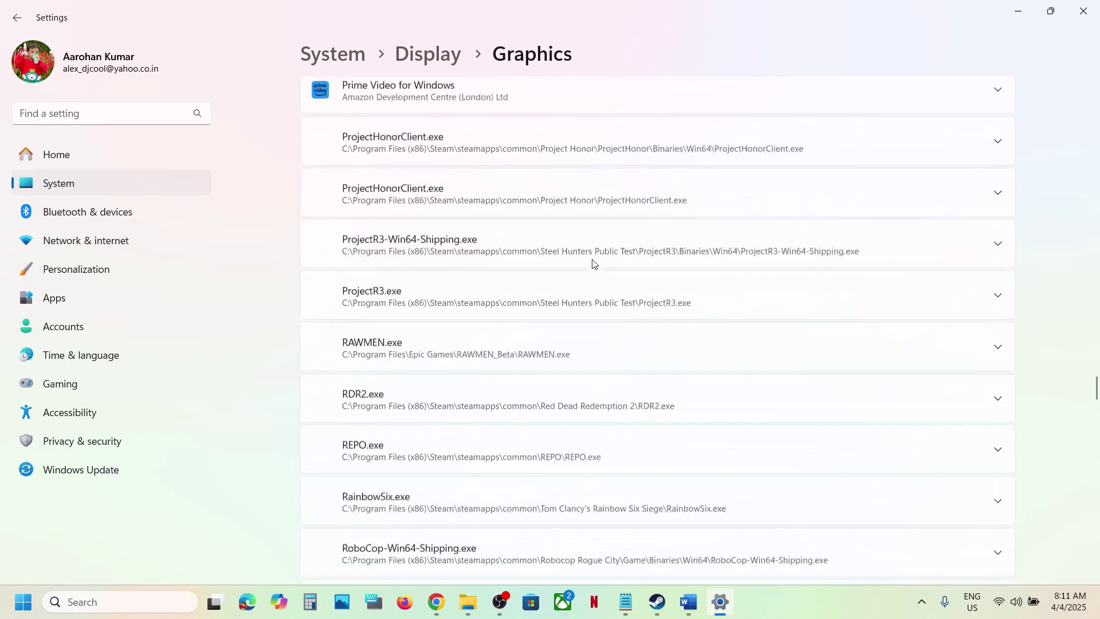
scroll(593, 263, up, 20)
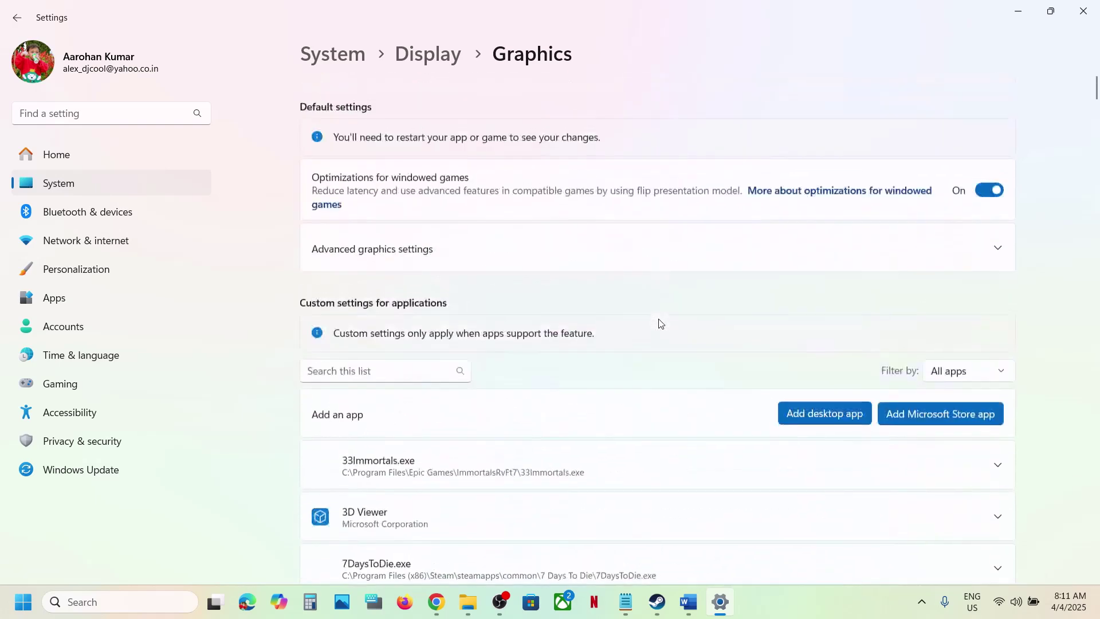
click(840, 397)
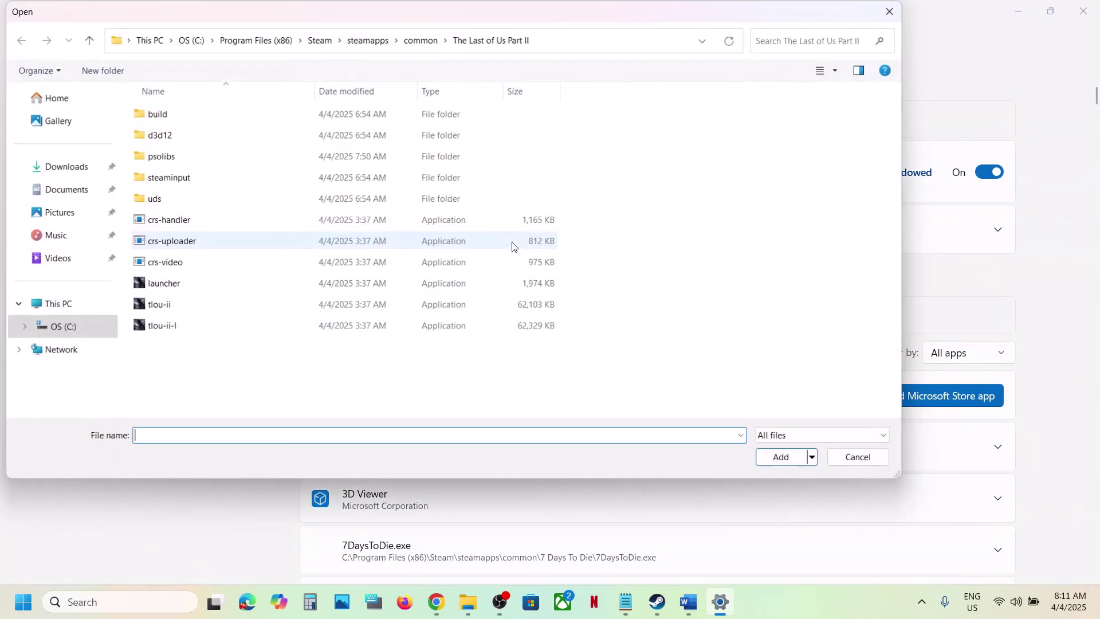
click(173, 325)
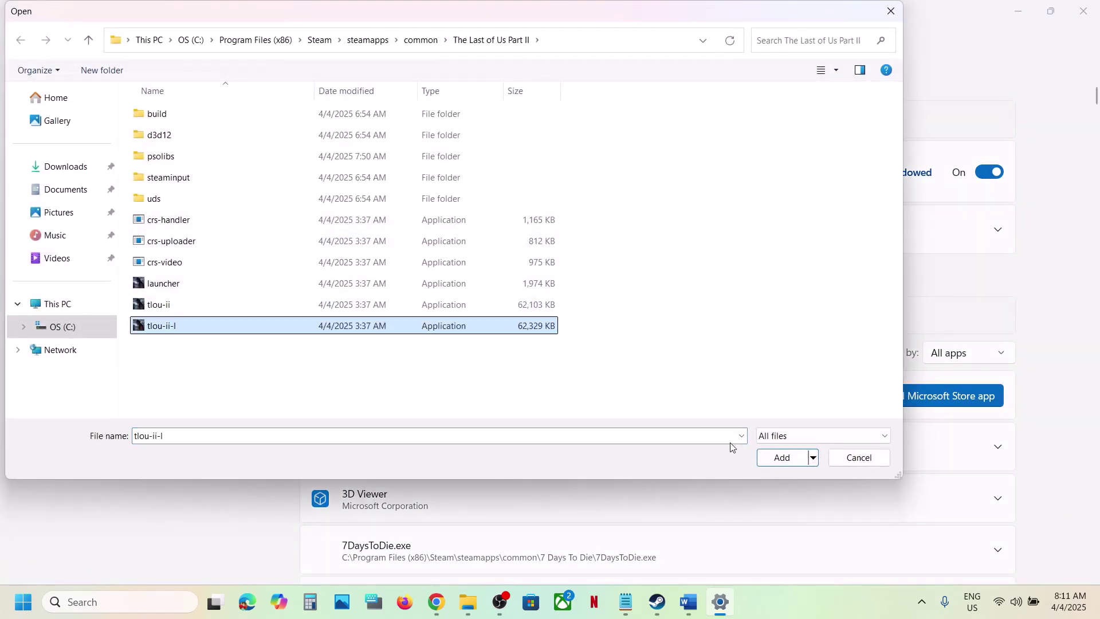
click(781, 458)
- Find The Last of Us Part II entries in the graphics app list and expand the settings of tlou-ii.exe
scroll(523, 449, down, 15)
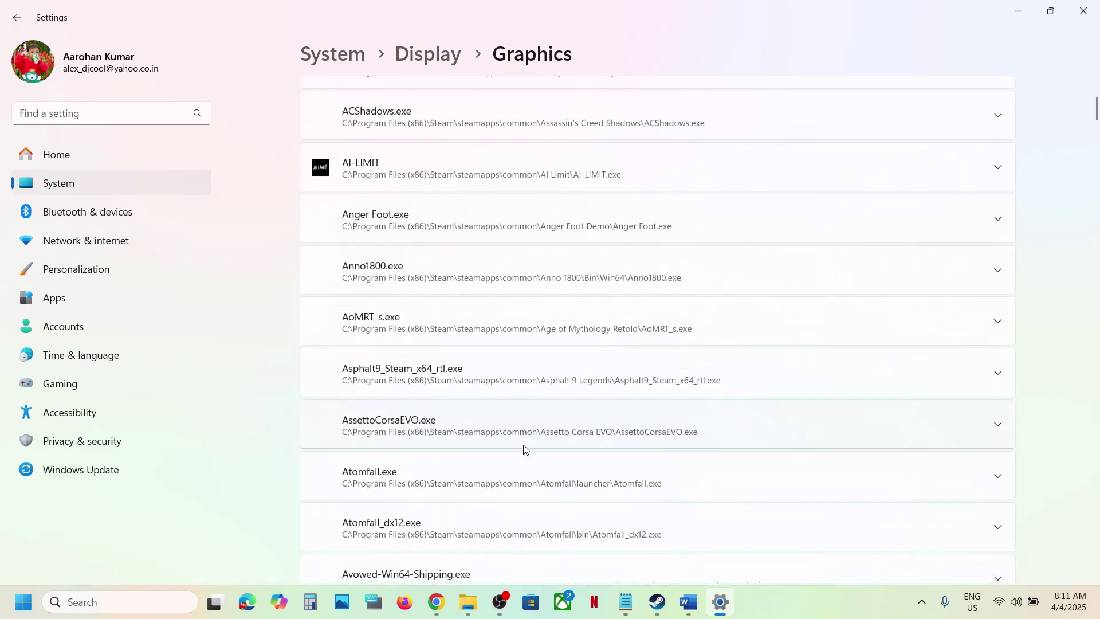
scroll(523, 449, down, 20)
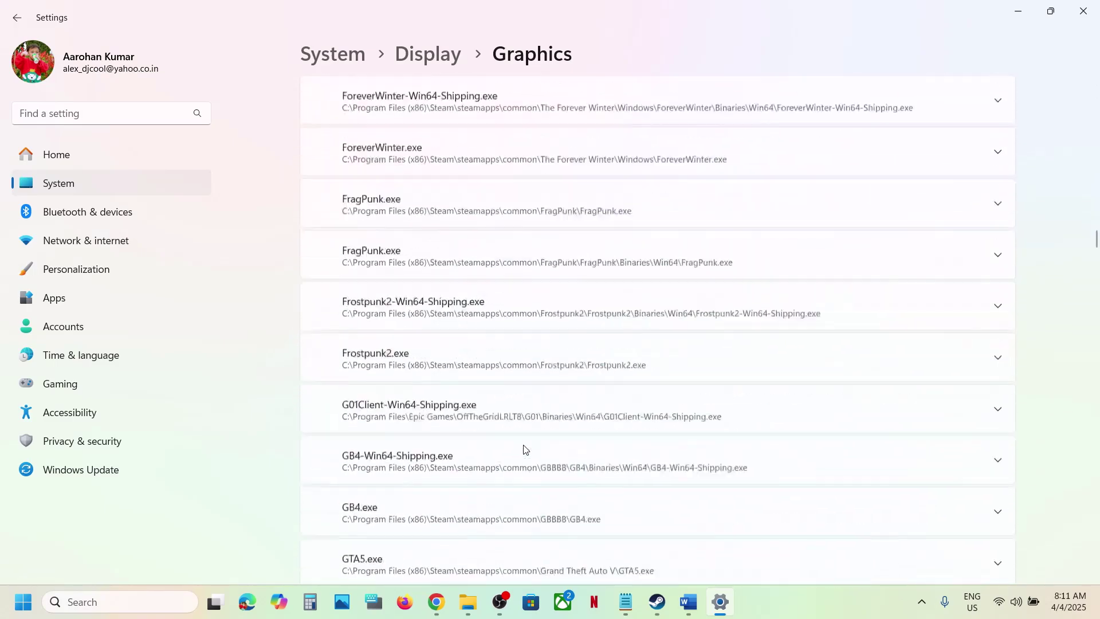
scroll(525, 448, down, 20)
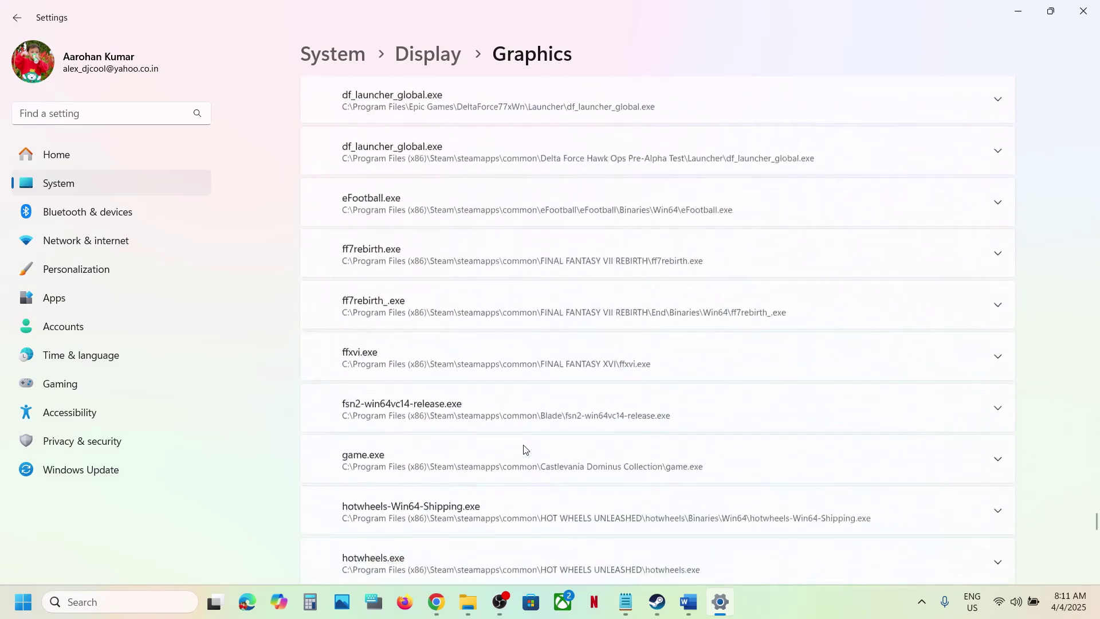
scroll(523, 449, down, 20)
scroll(523, 449, up, 3)
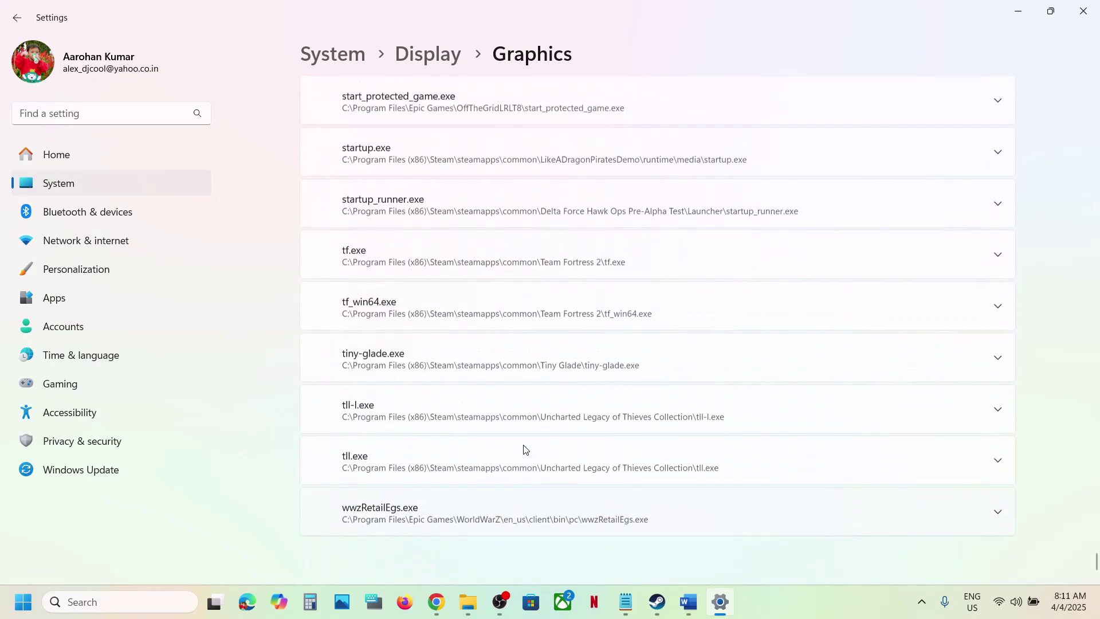
scroll(523, 449, up, 20)
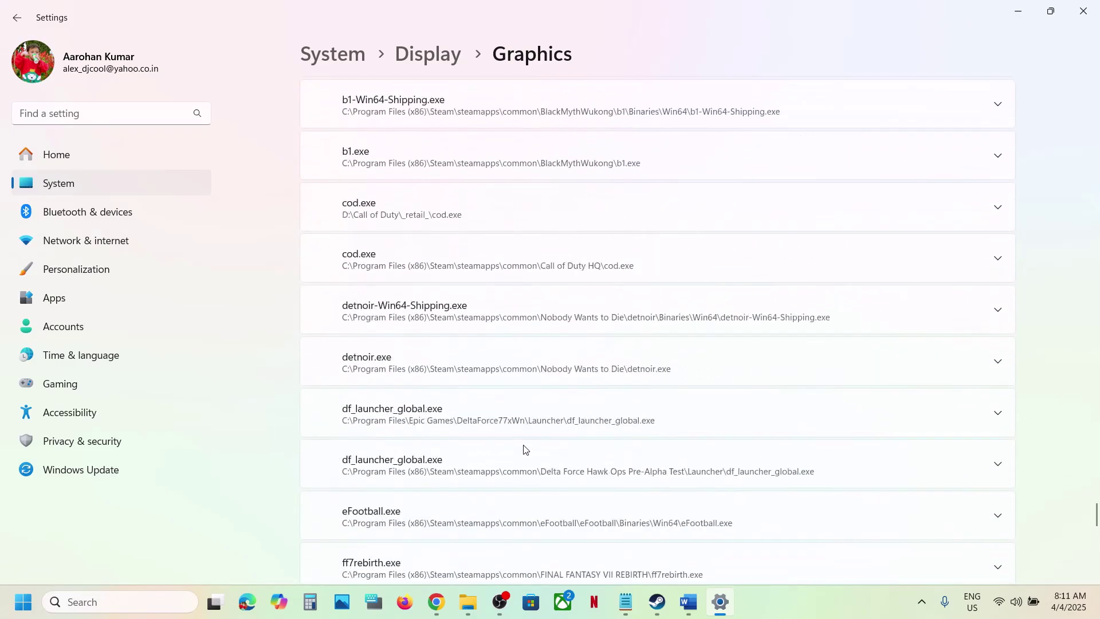
scroll(523, 449, up, 15)
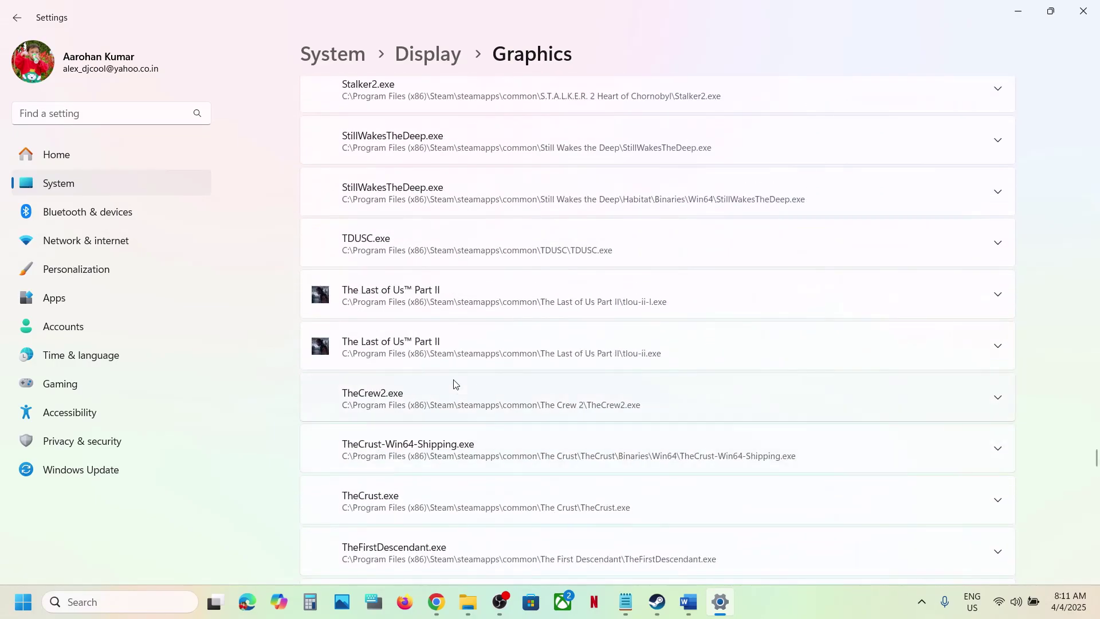
click(509, 351)
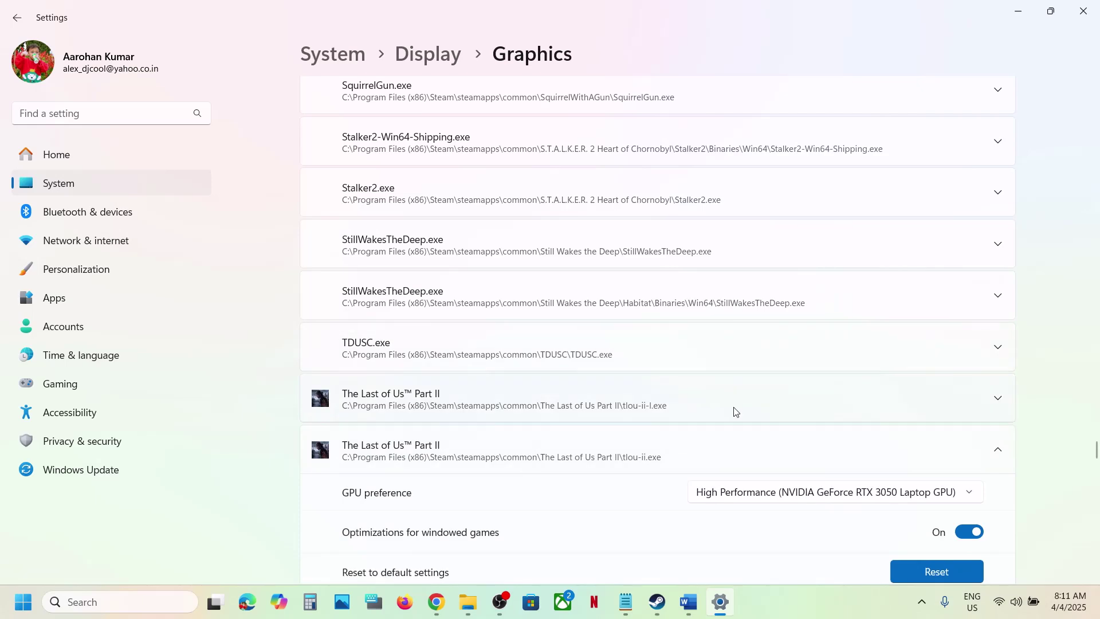
- Set the GPU preference of tlou-ii-l.exe to High Performance (NVIDIA GeForce RTX 3050 Laptop GPU) and close Settings
scroll(615, 348, up, 3)
scroll(614, 352, down, 4)
click(567, 354)
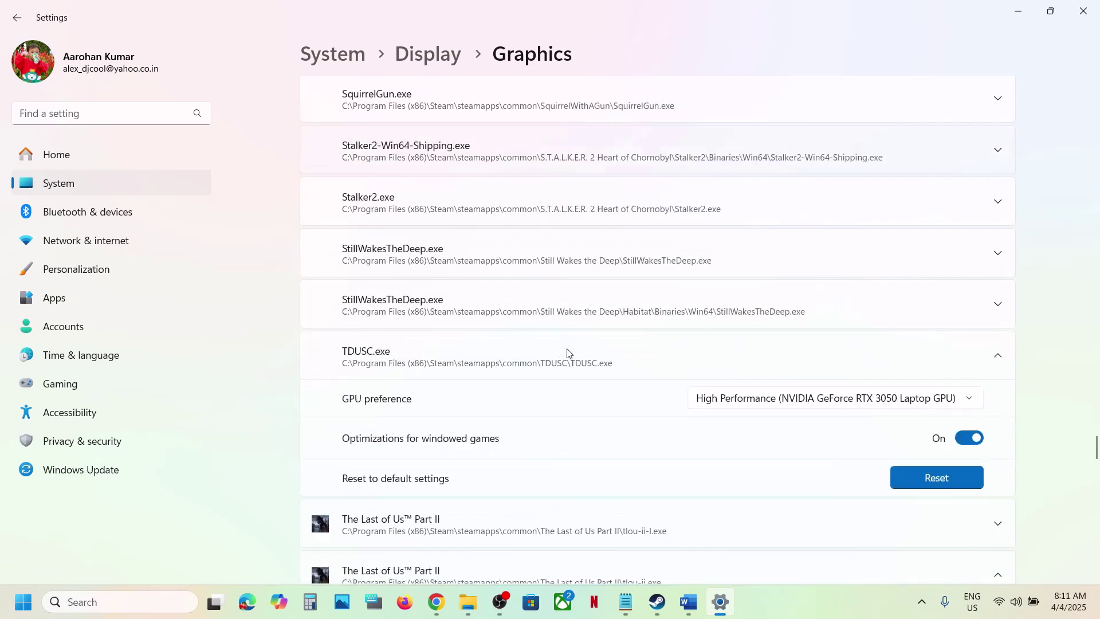
scroll(568, 352, down, 3)
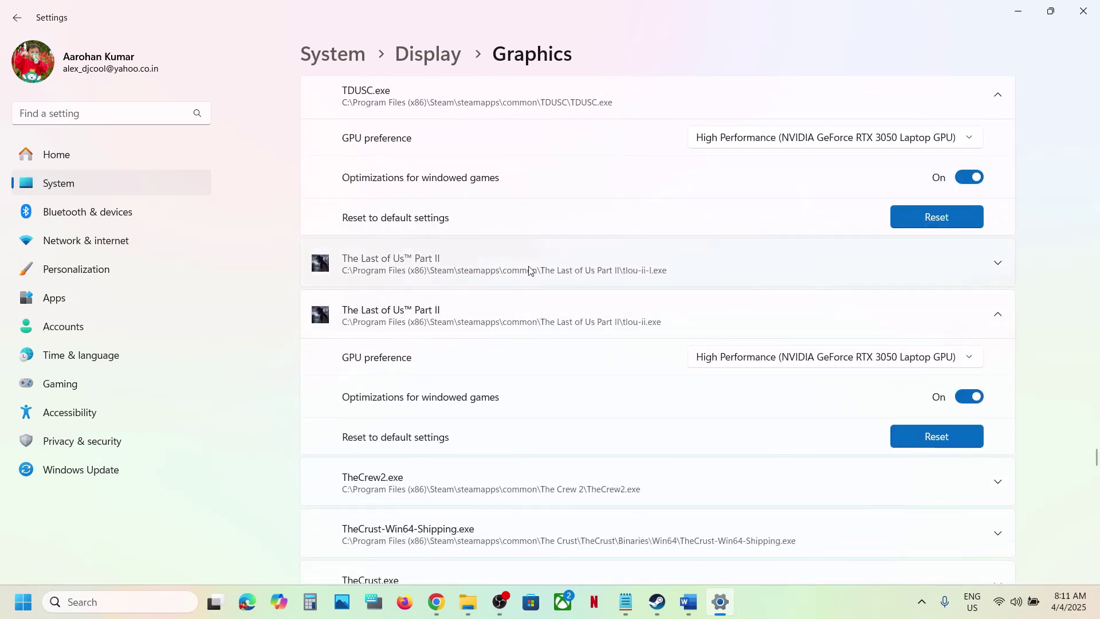
click(533, 270)
scroll(640, 294, up, 3)
scroll(641, 293, down, 3)
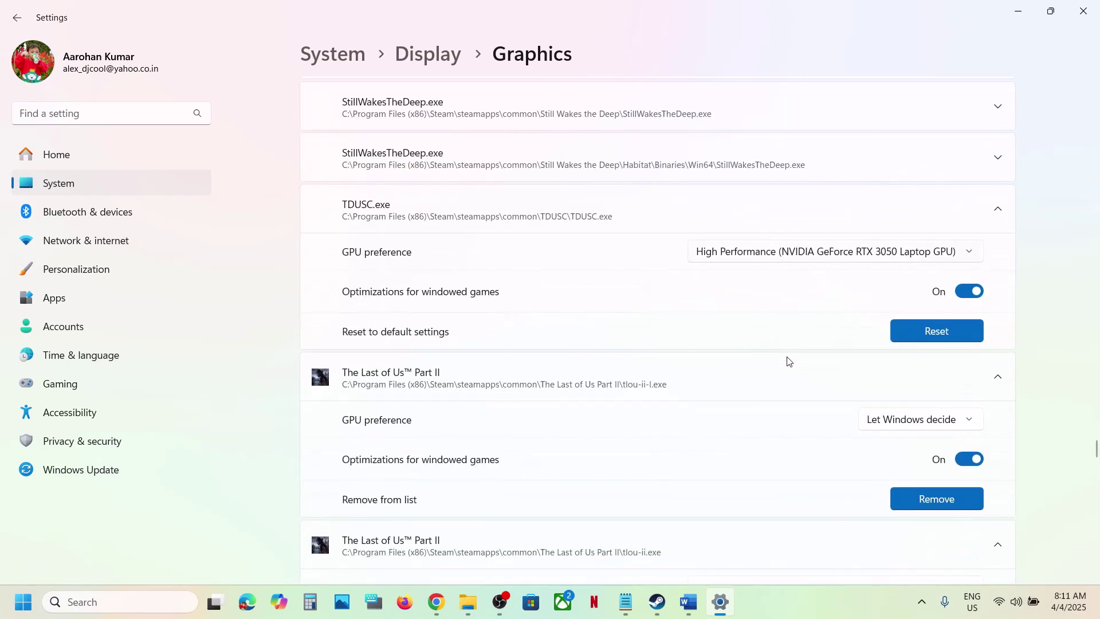
click(863, 252)
click(836, 252)
scroll(646, 339, down, 3)
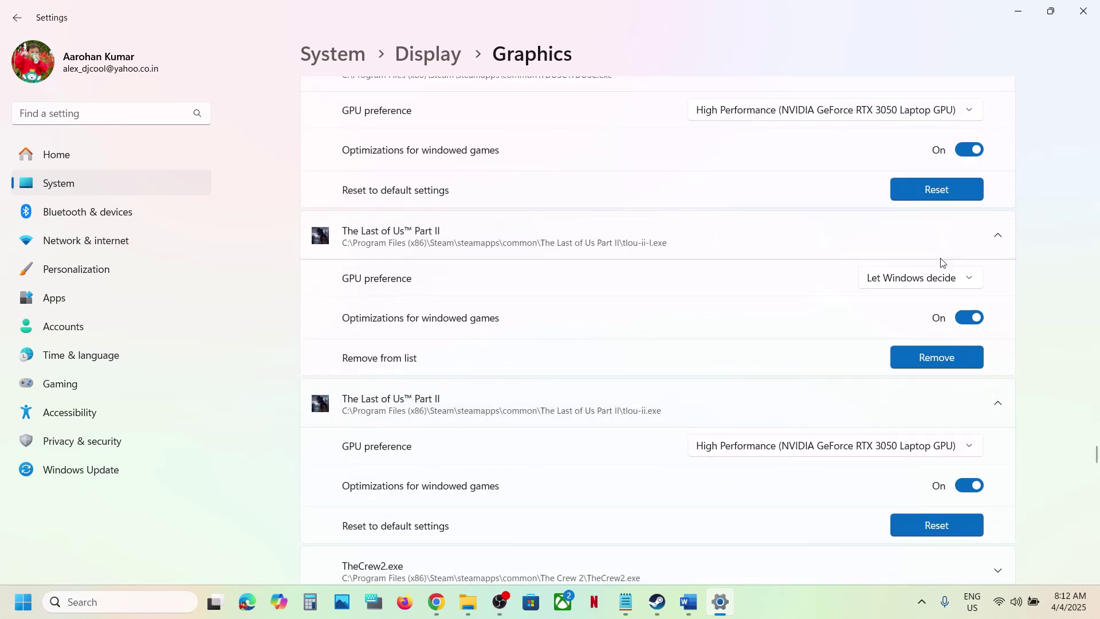
click(930, 278)
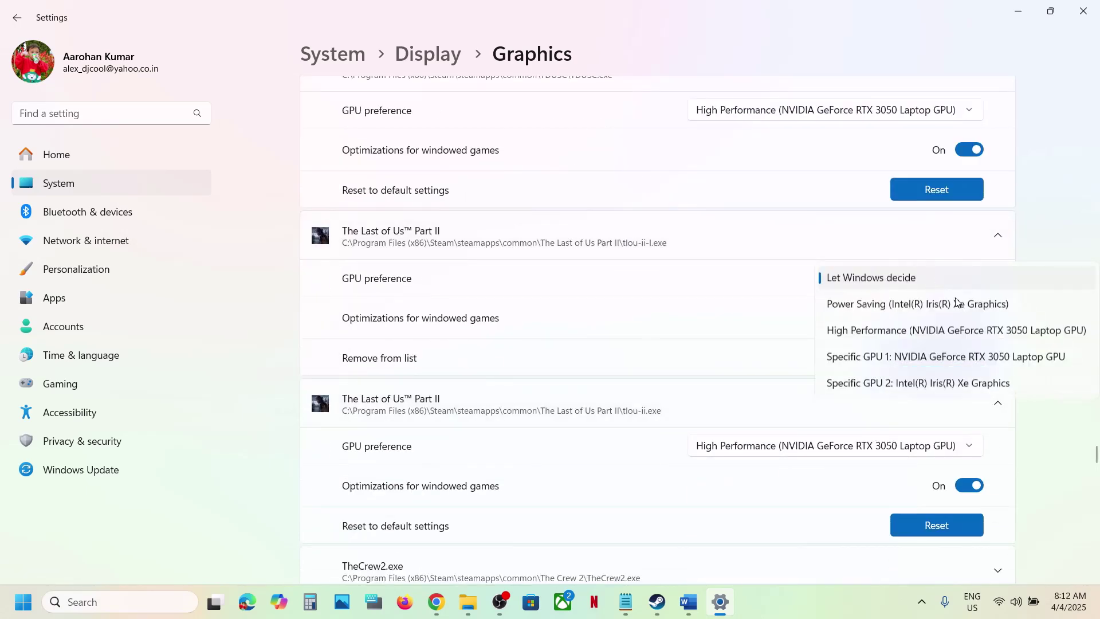
click(940, 331)
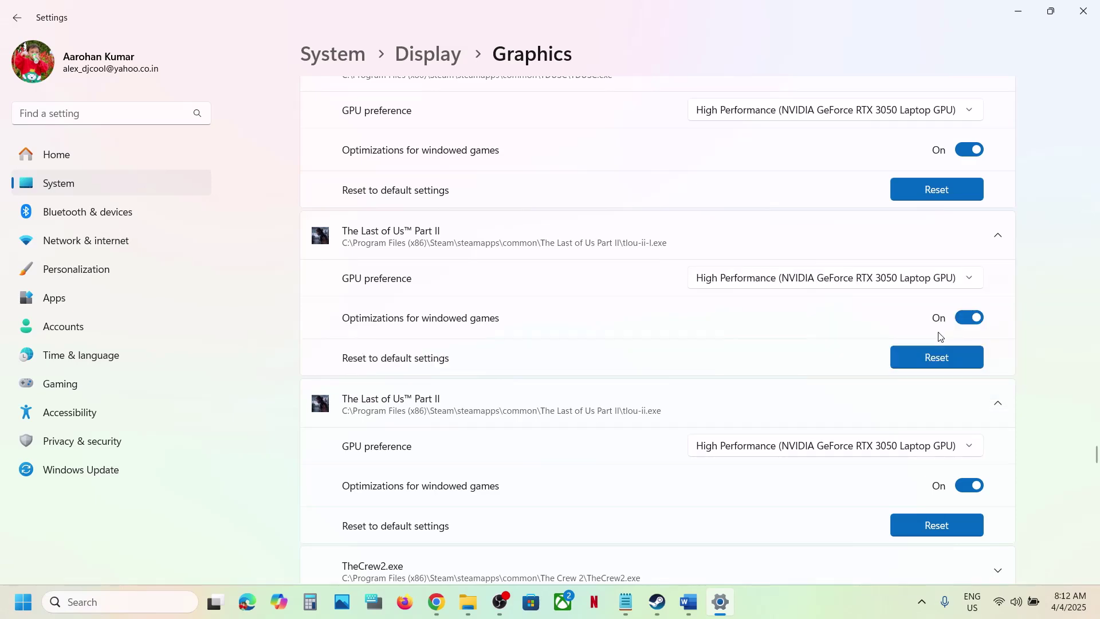
click(1083, 11)
- Highlight the Step 8 text in the Word document and install the 2025-03 Cumulative Update Preview (KB5053656) from Windows Update
scroll(446, 407, down, 5)
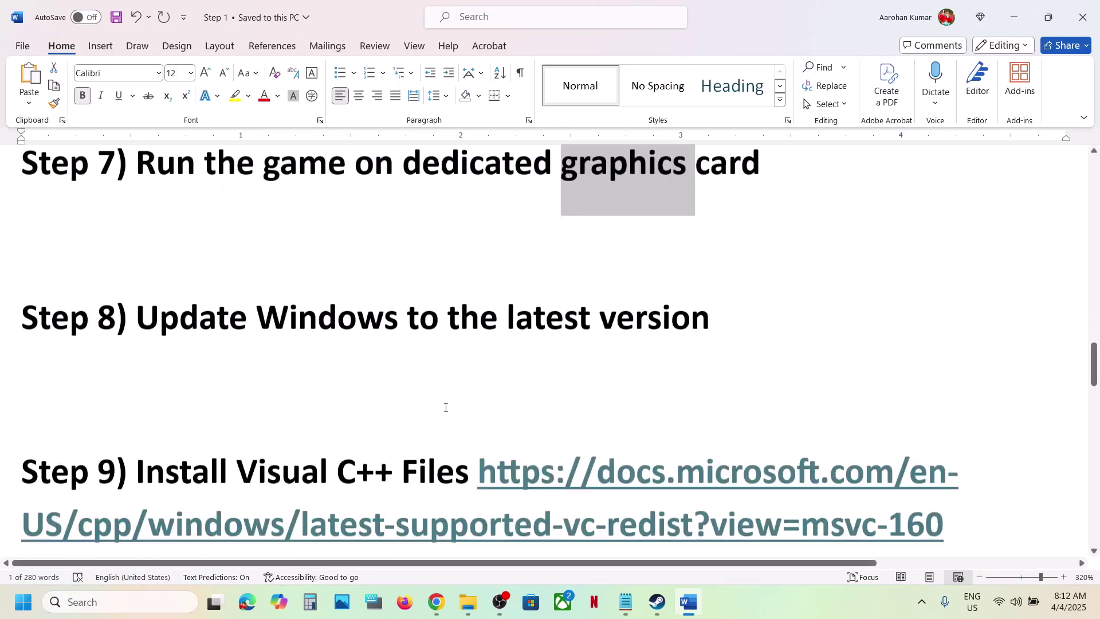
scroll(290, 417, up, 1)
drag(238, 390, 635, 387)
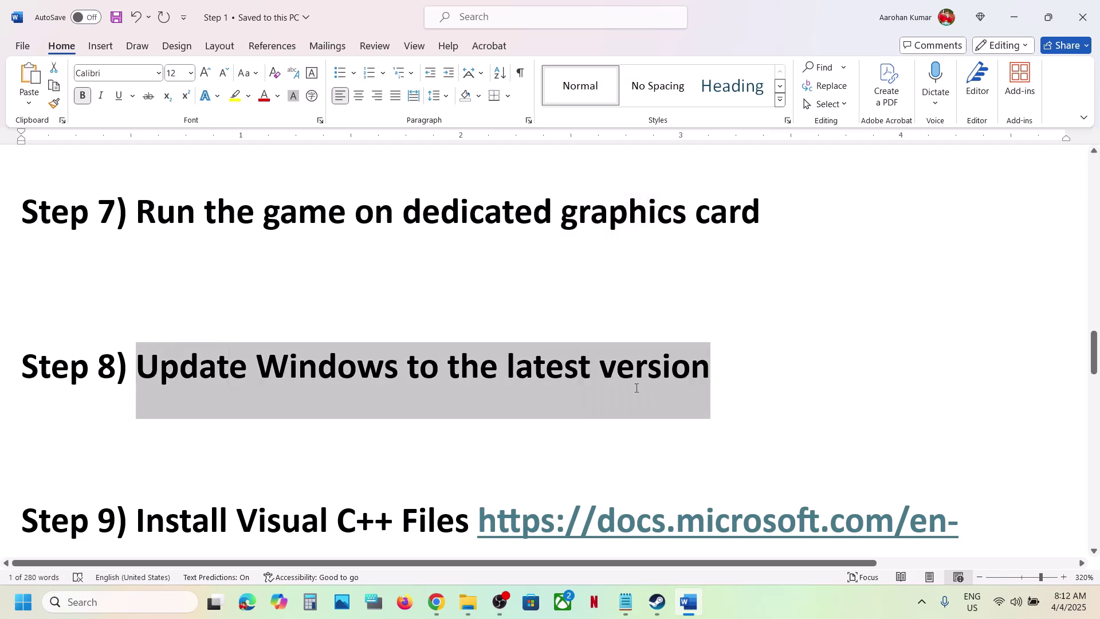
key(super+i)
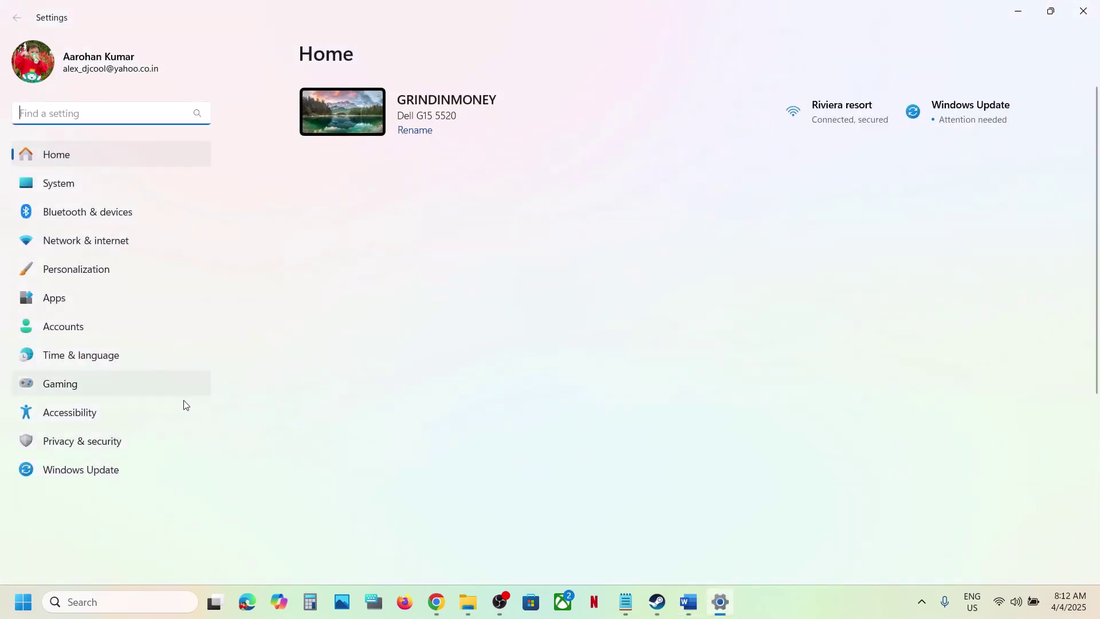
click(98, 476)
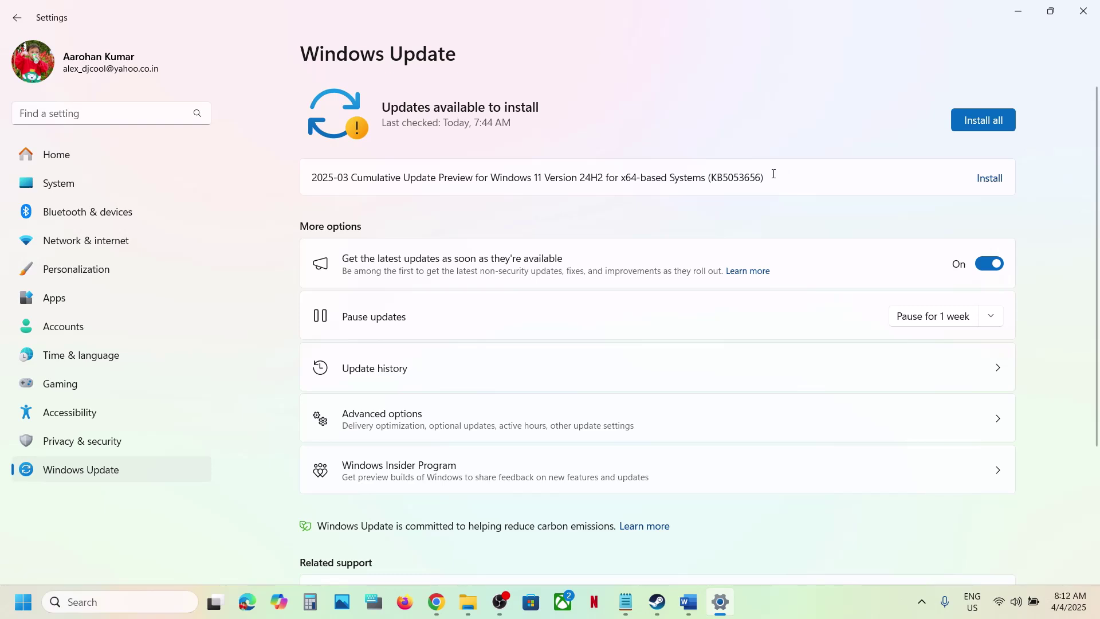
drag(706, 181, 790, 180)
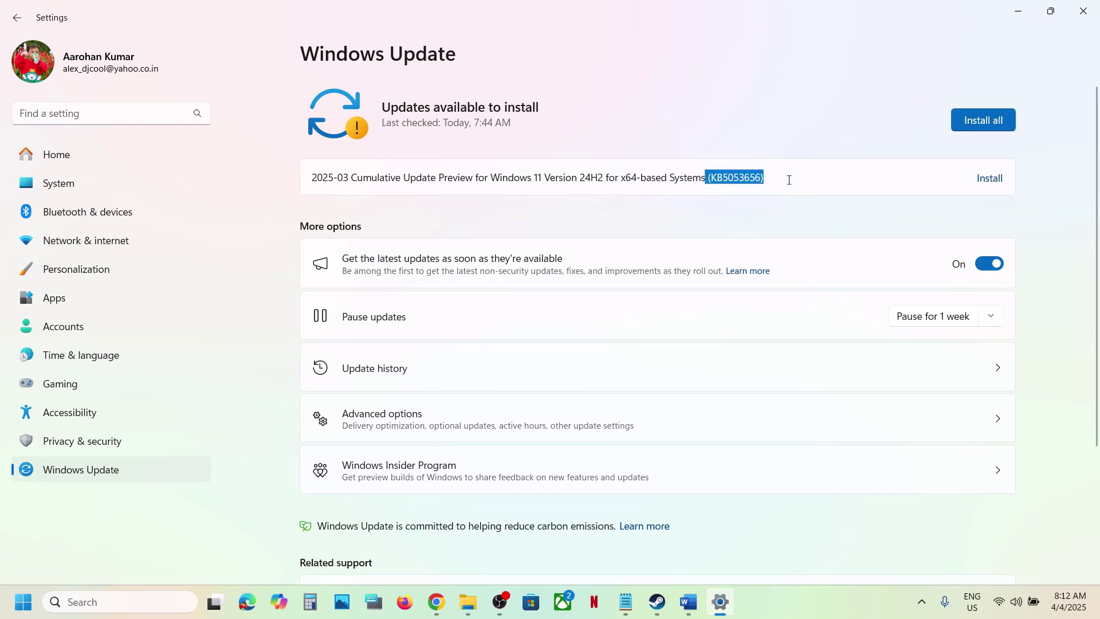
click(995, 178)
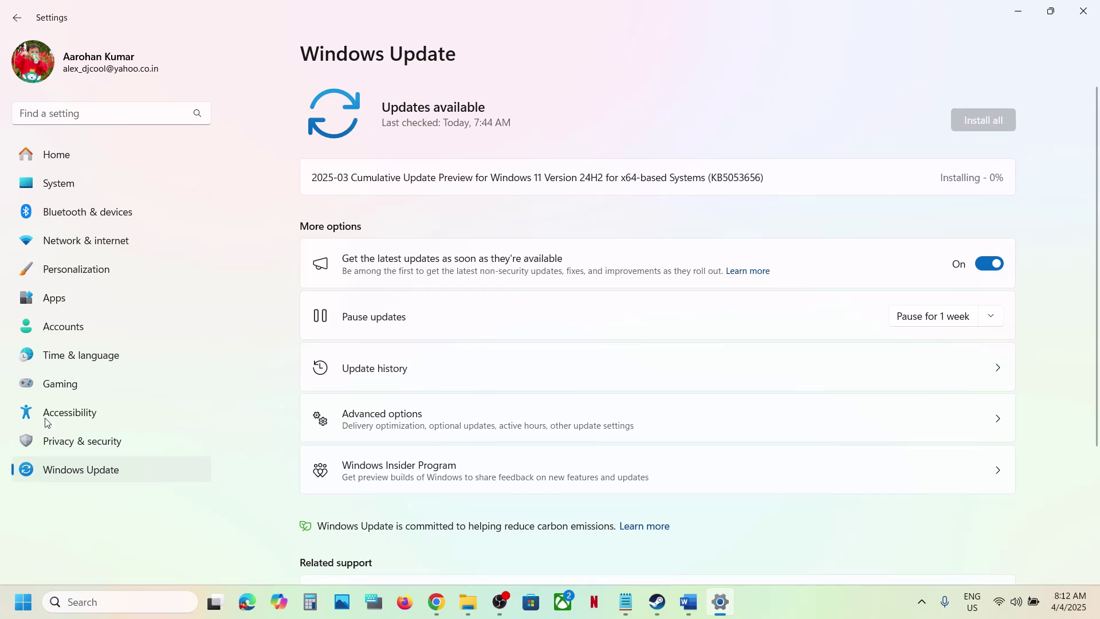
- View the power options, then check the installed Windows version with winver and close the About Windows window
click(22, 602)
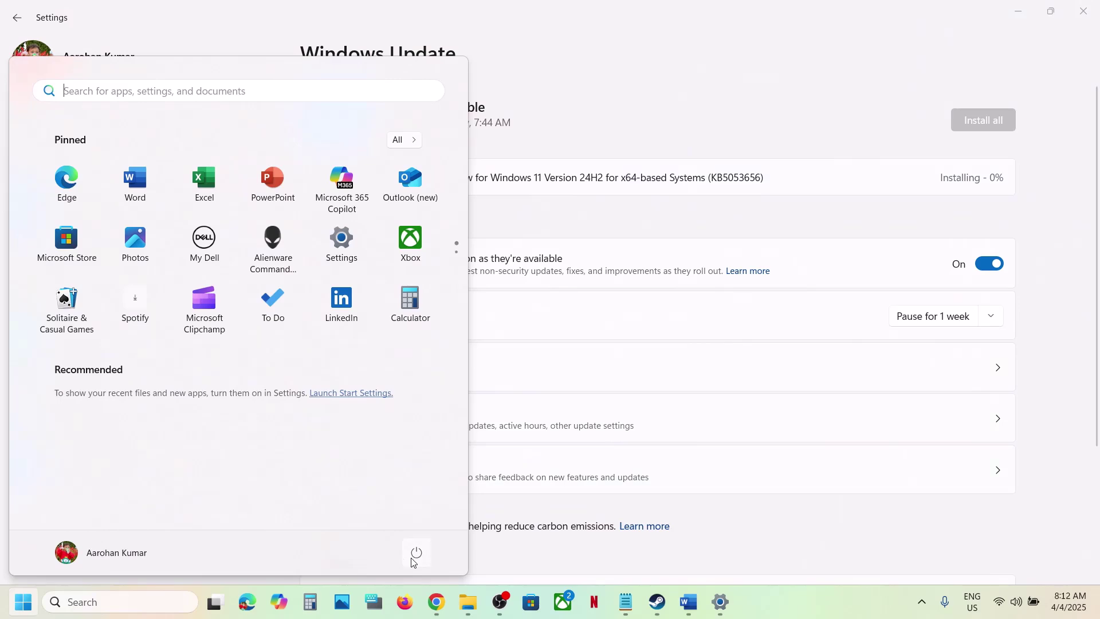
click(416, 554)
click(141, 601)
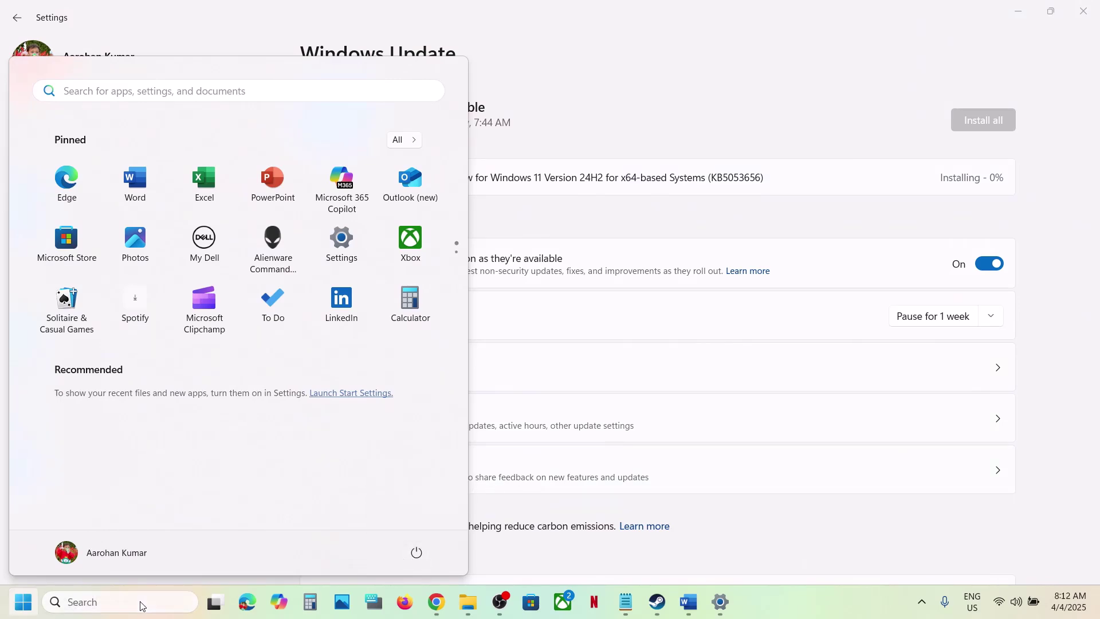
text(winver)
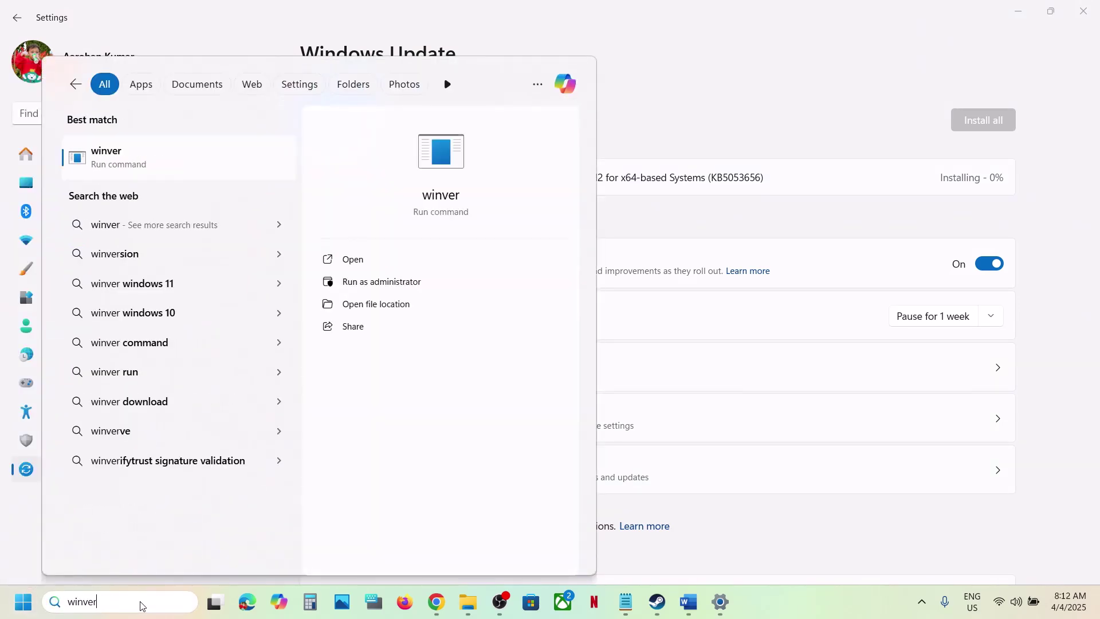
key(Return)
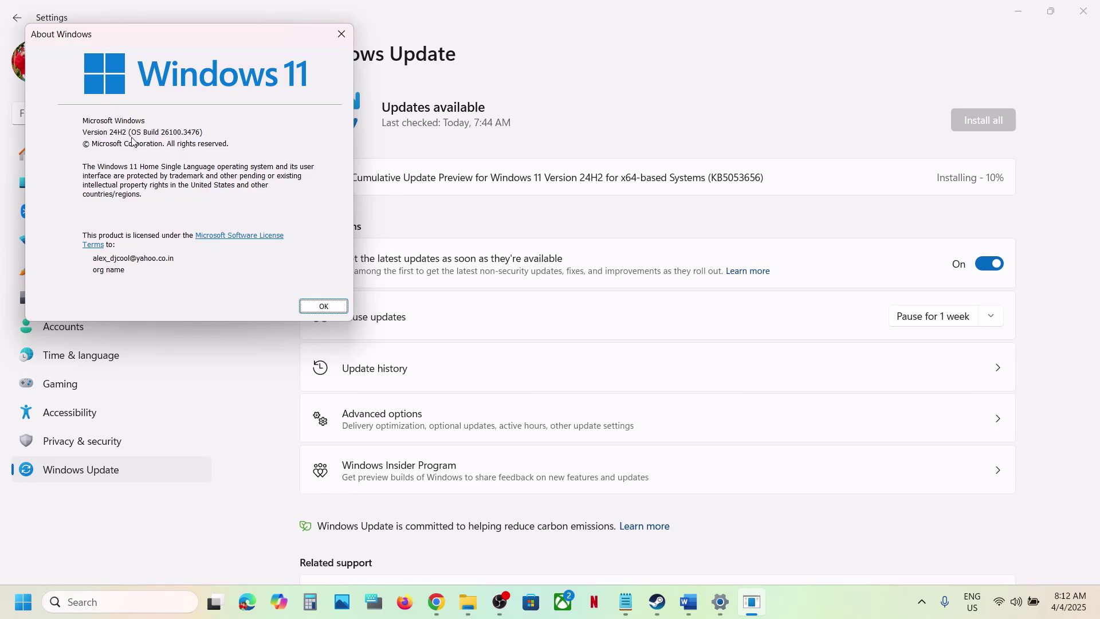
click(342, 33)
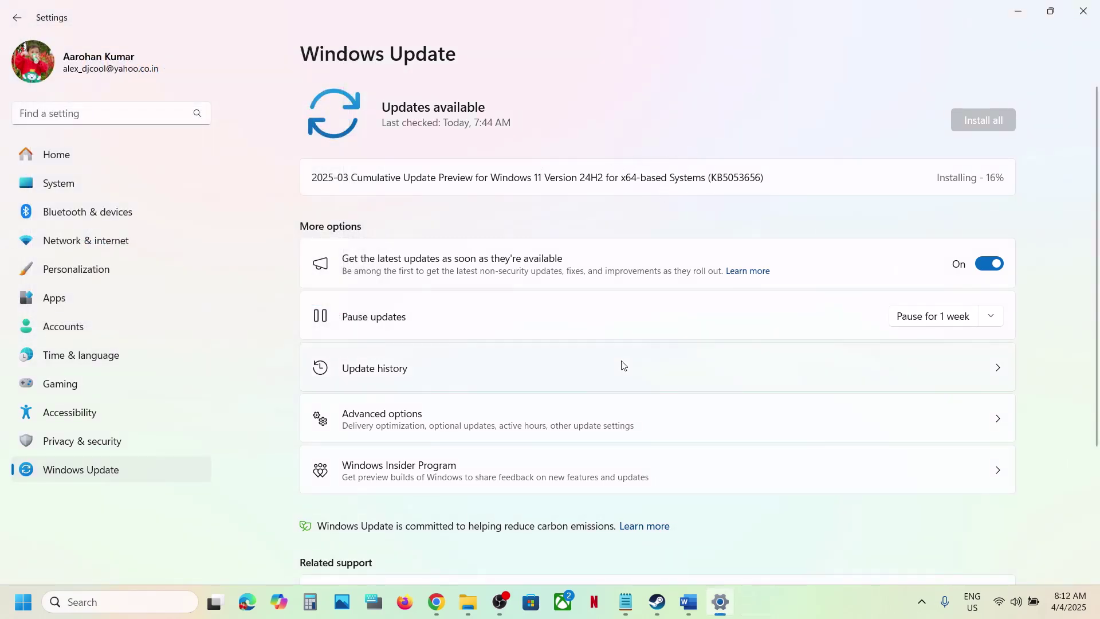
- Copy the Visual C++ link from Step 9 of the Word document and open it in a new Chrome tab
click(658, 601)
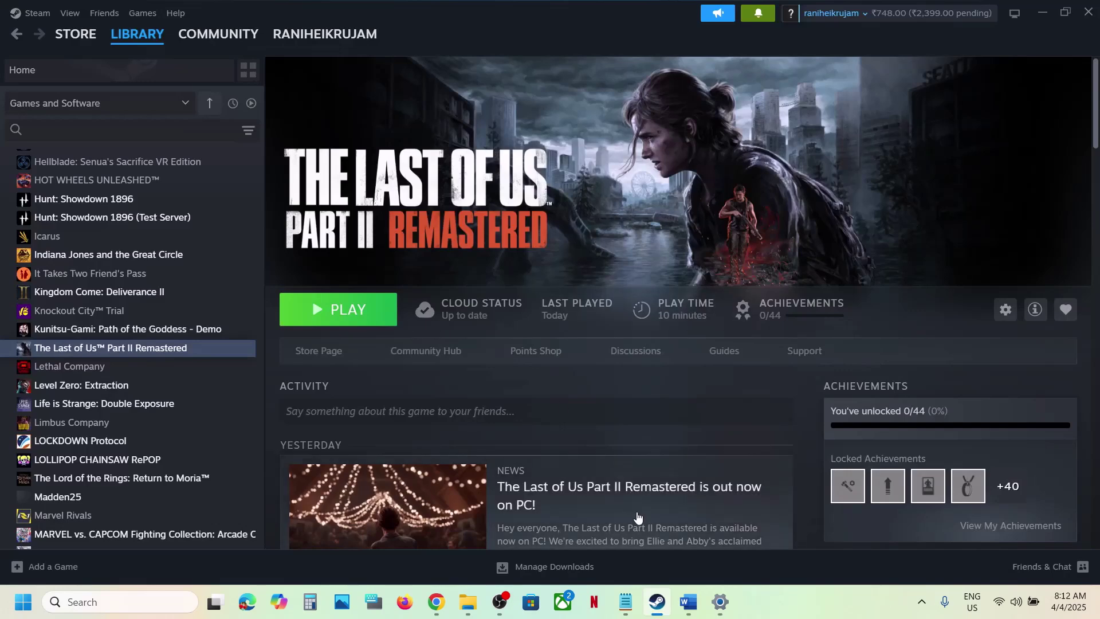
click(688, 602)
scroll(436, 403, down, 3)
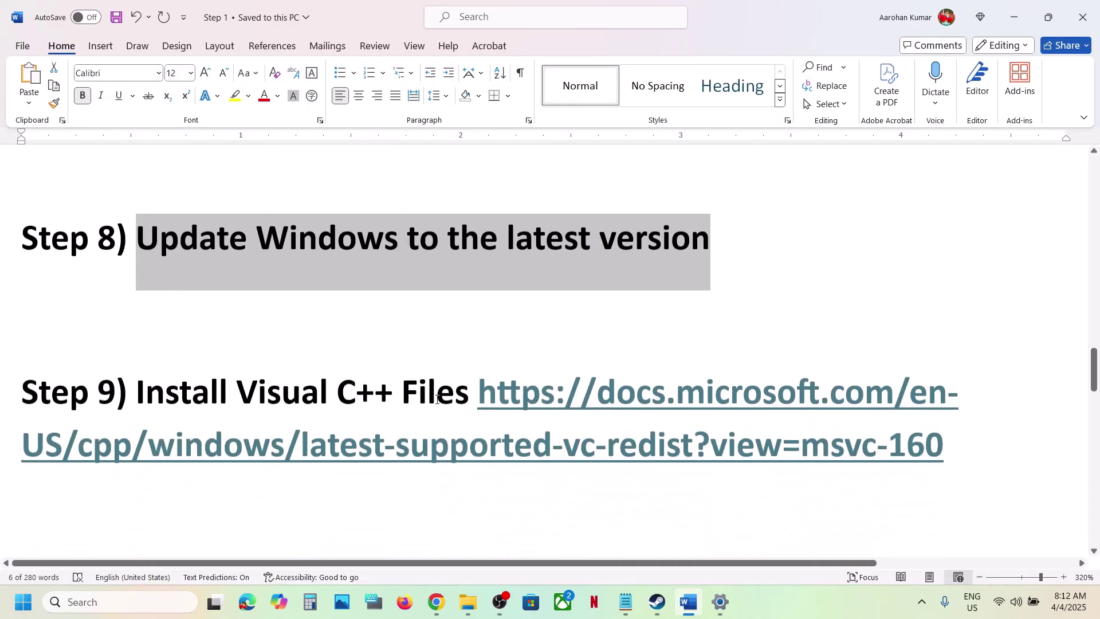
drag(957, 390, 484, 330)
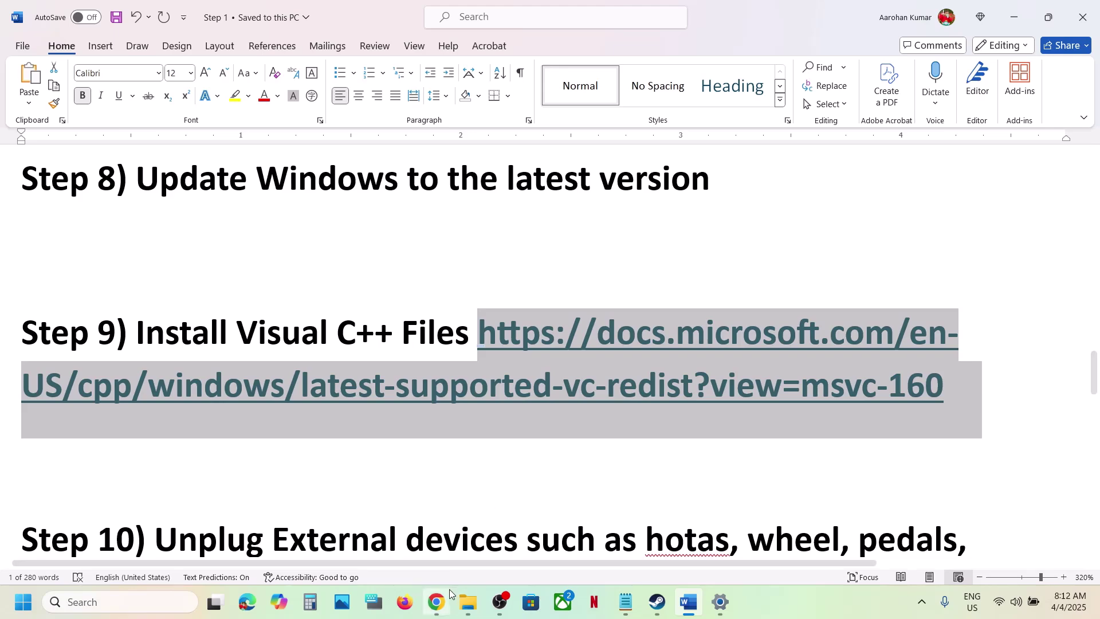
click(436, 602)
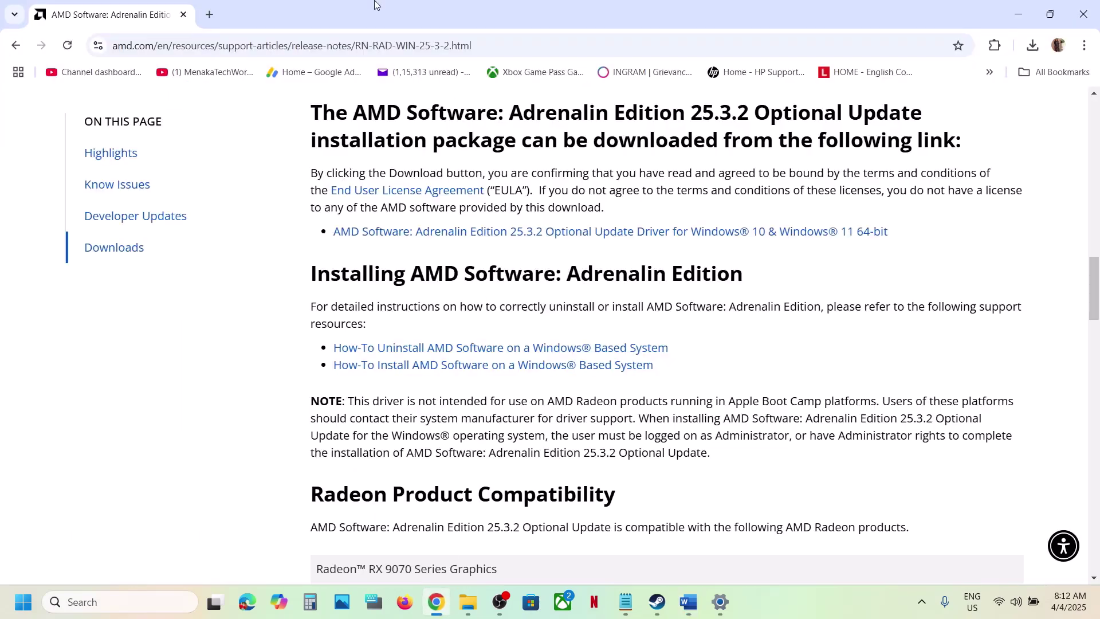
click(210, 22)
text(https://learn.microsoft.com/en-us/cpp/windows/latest-supported-vc-redist?view=msvc-160)
key(Return)
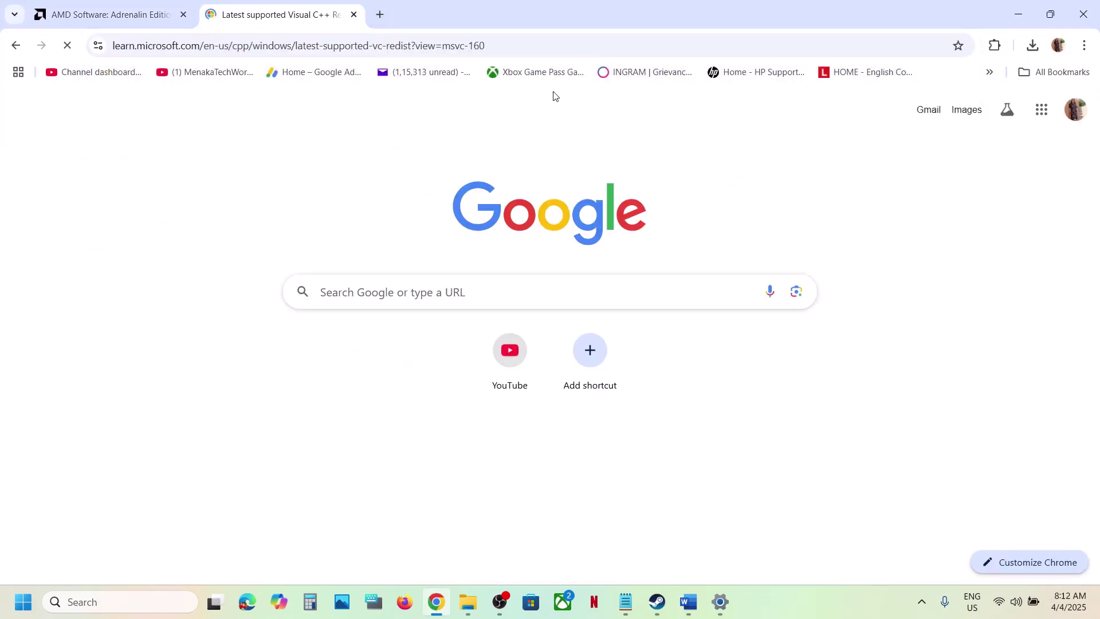
- Download vc_redist.x86.exe from the Visual Studio 2015, 2017, 2019, and 2022 section and start repairing the x86 redistributable
scroll(384, 304, down, 15)
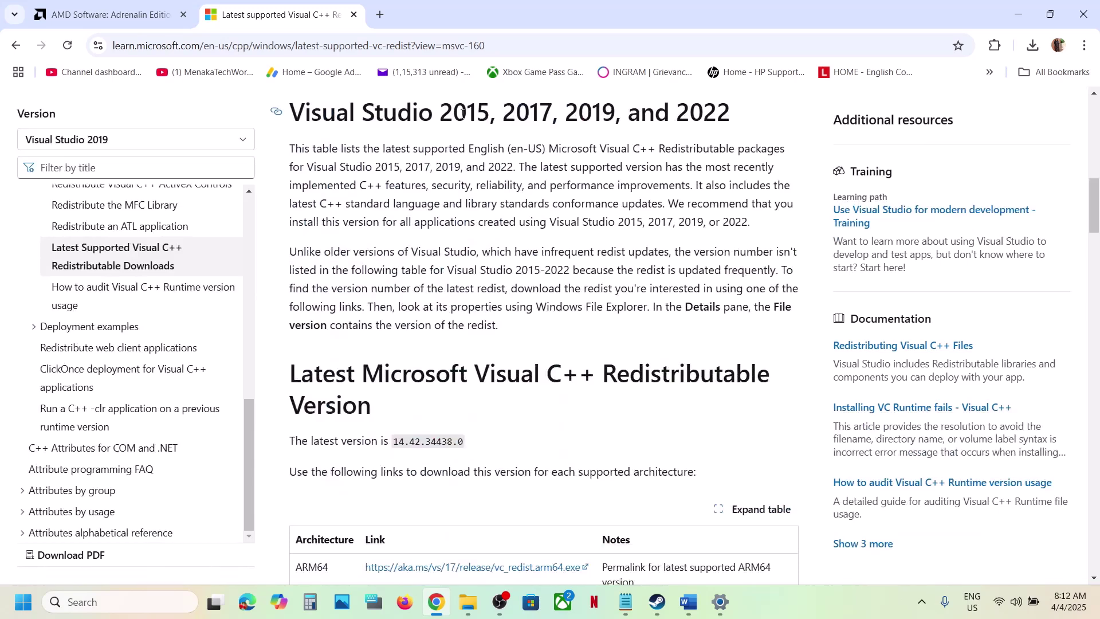
scroll(452, 160, up, 2)
drag(419, 206, 744, 213)
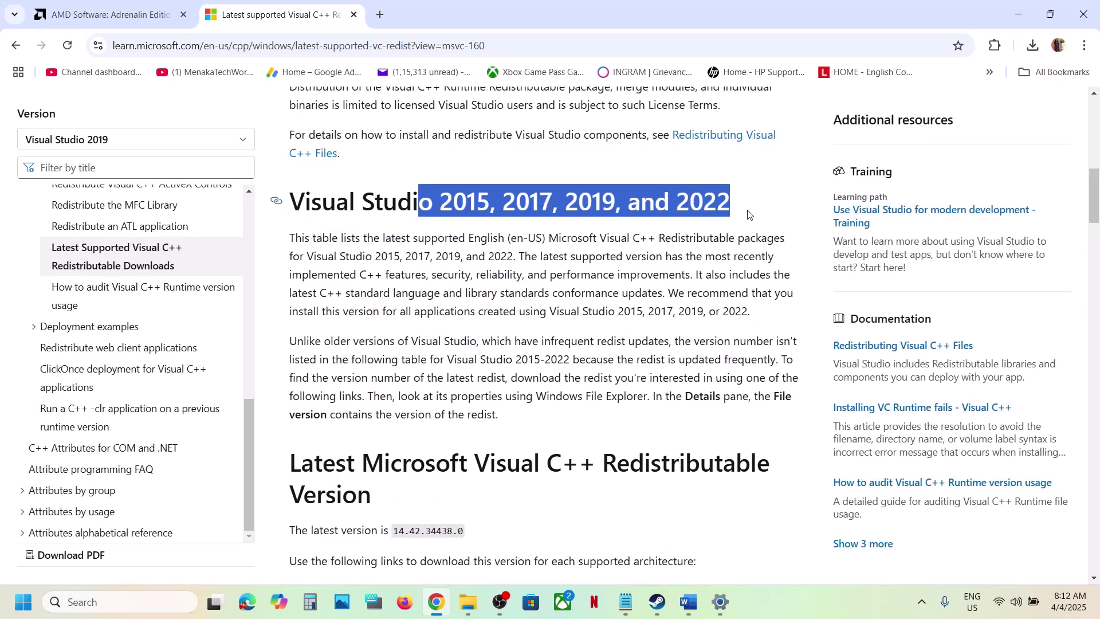
scroll(461, 338, down, 7)
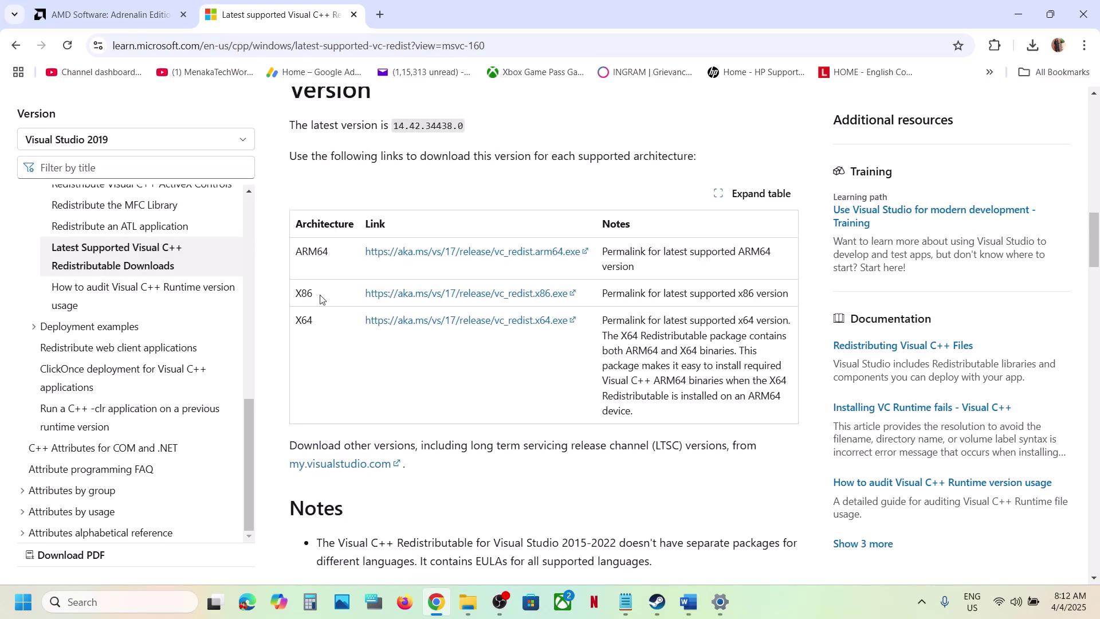
double_click(307, 320)
click(487, 296)
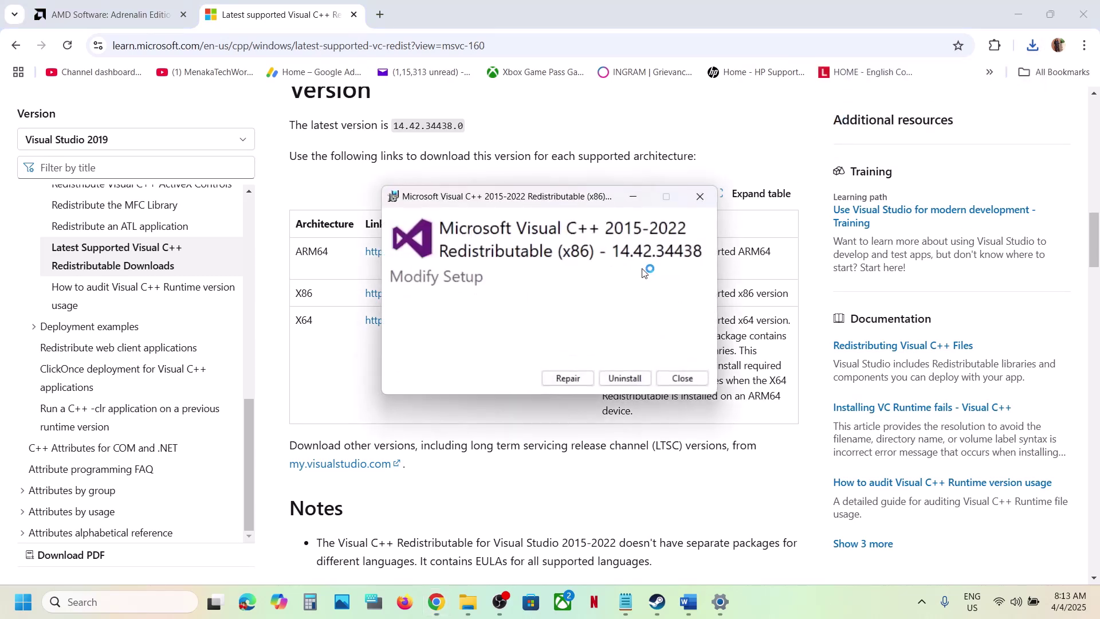
click(566, 378)
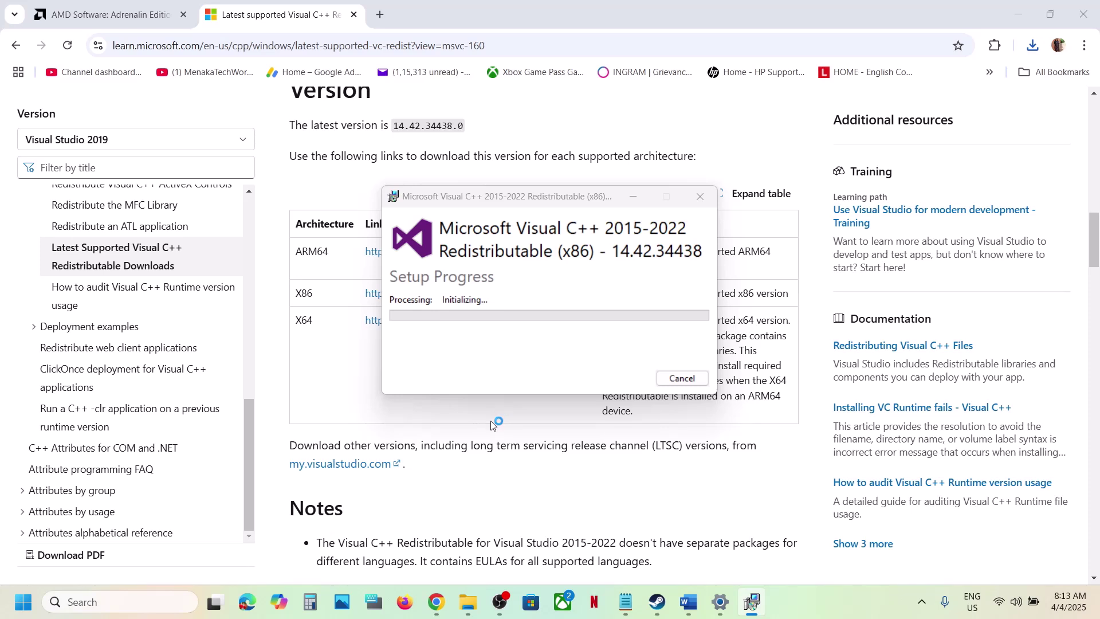
- Download vc_redist.x64.exe from the X64 row of the architecture table and run it to repair the x64 redistributable
double_click(309, 323)
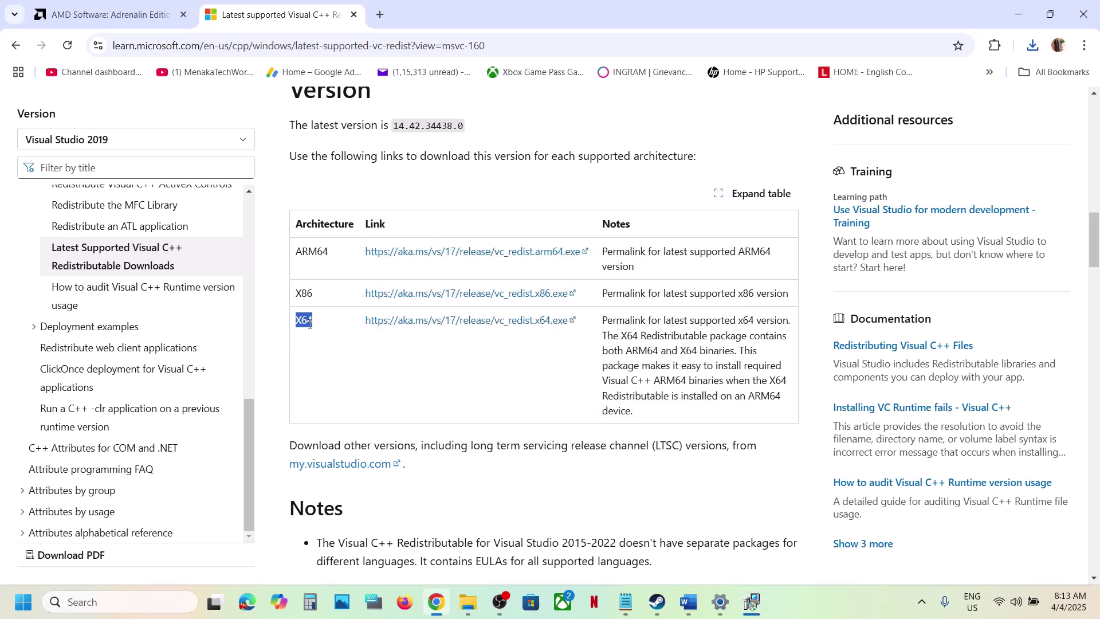
click(513, 319)
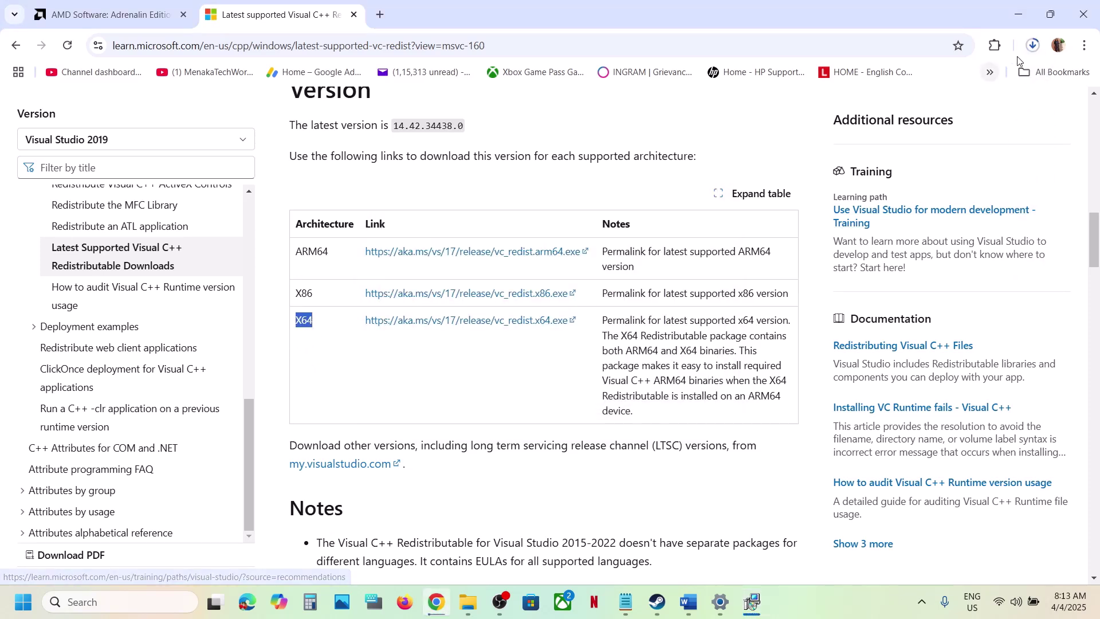
click(1033, 46)
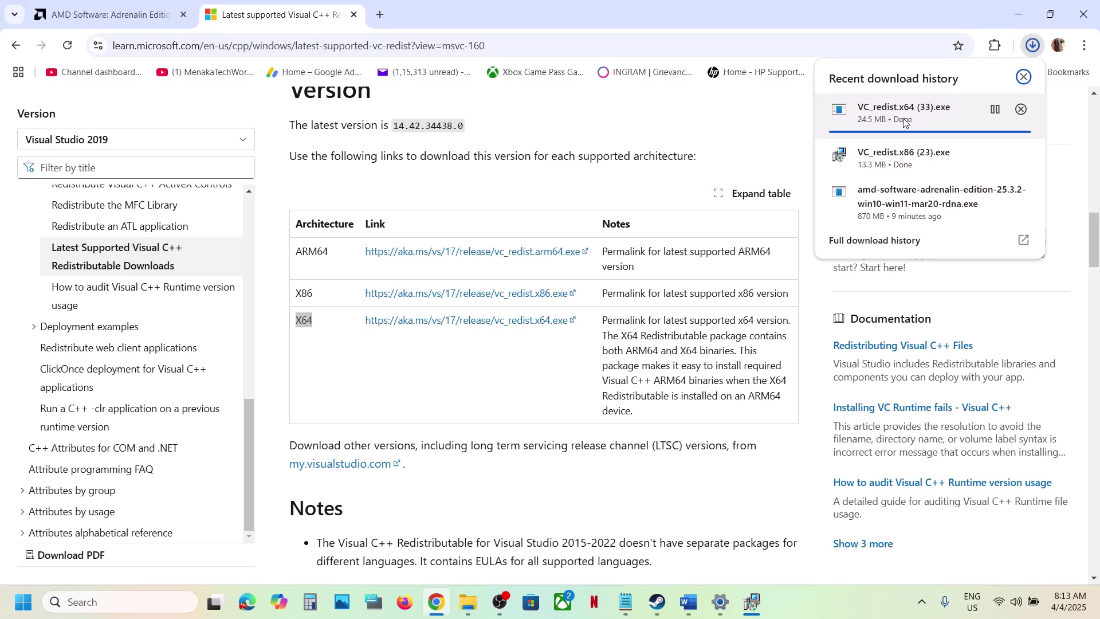
click(903, 115)
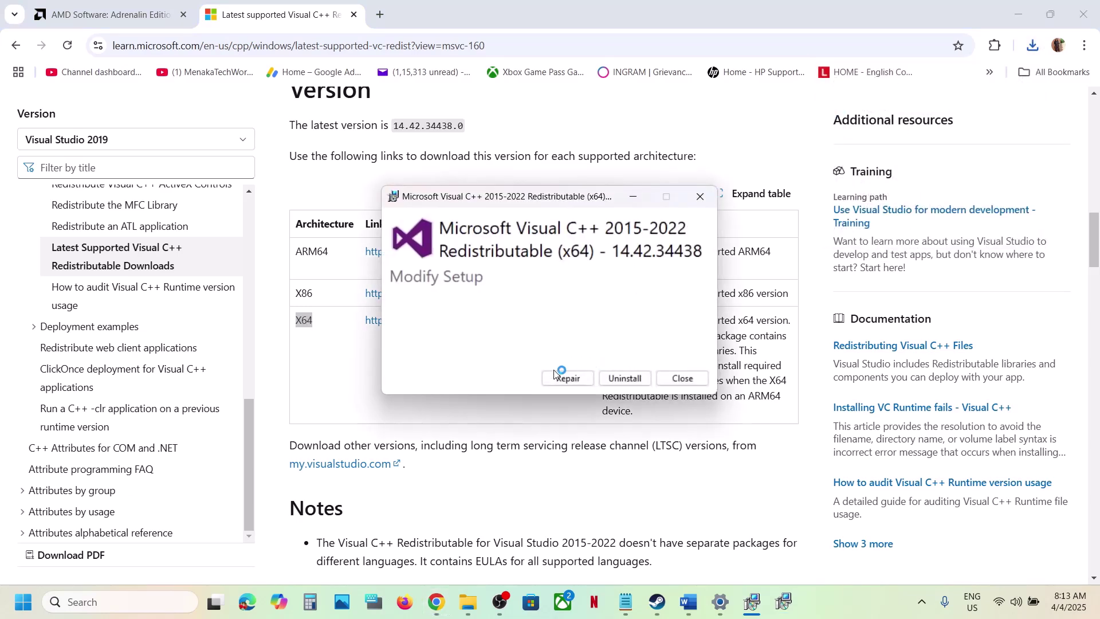
click(562, 371)
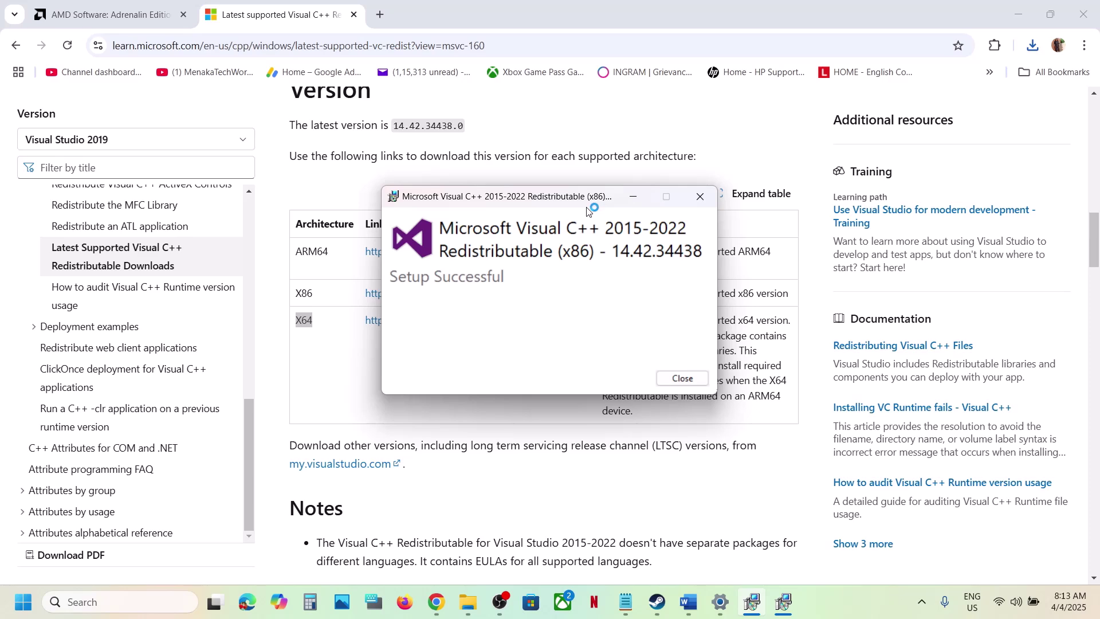
- Move the x86 setup window off the x64 one and close both redistributable setup windows
drag(593, 198, 951, 190)
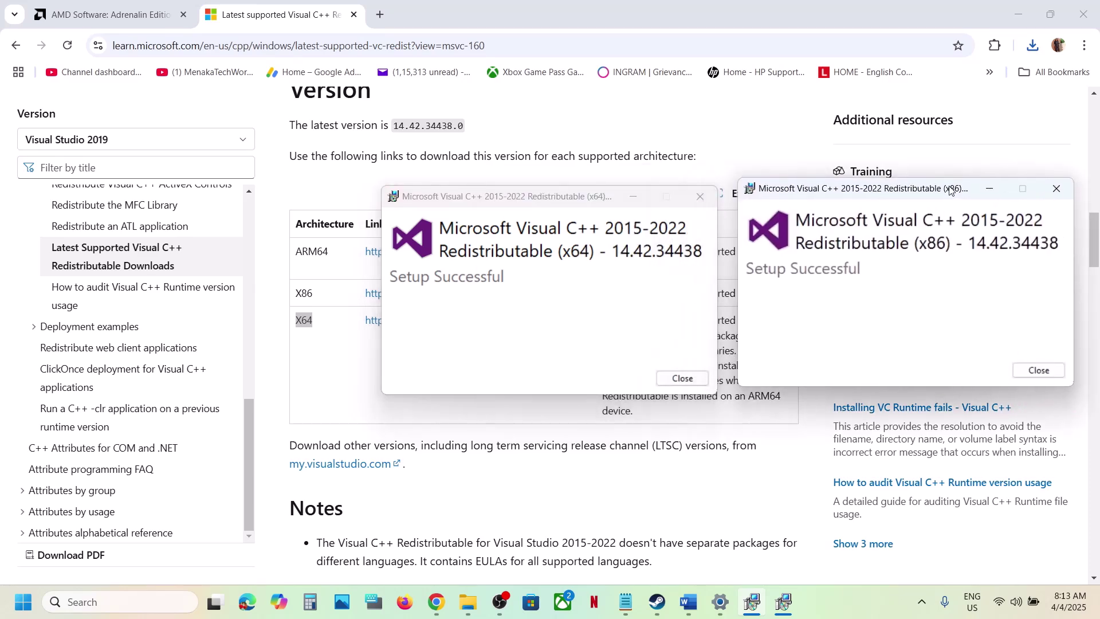
click(683, 379)
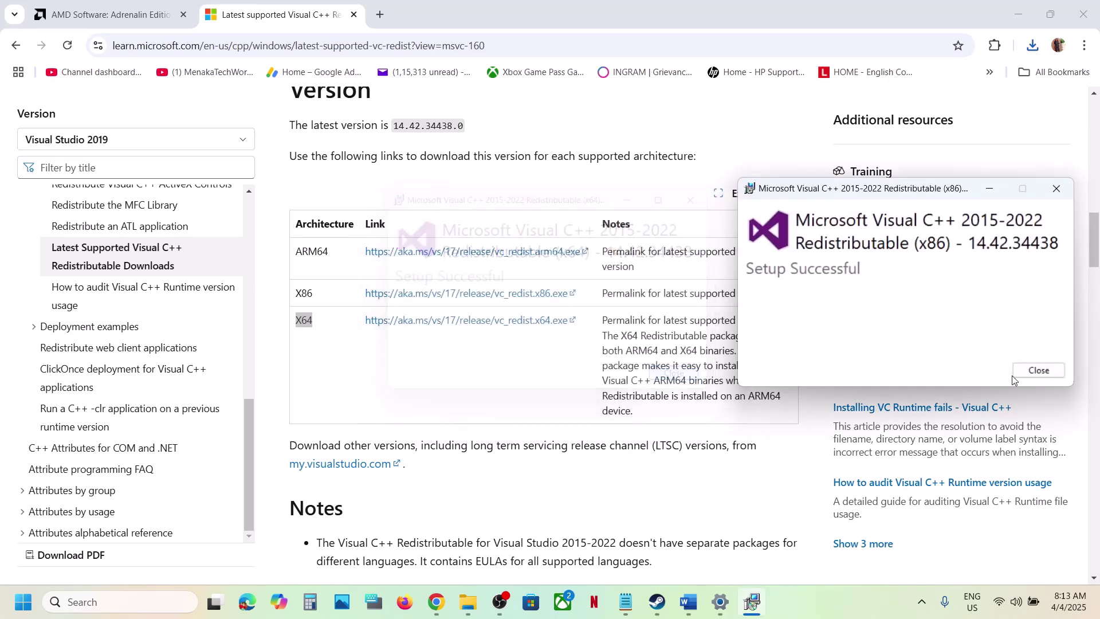
click(1039, 370)
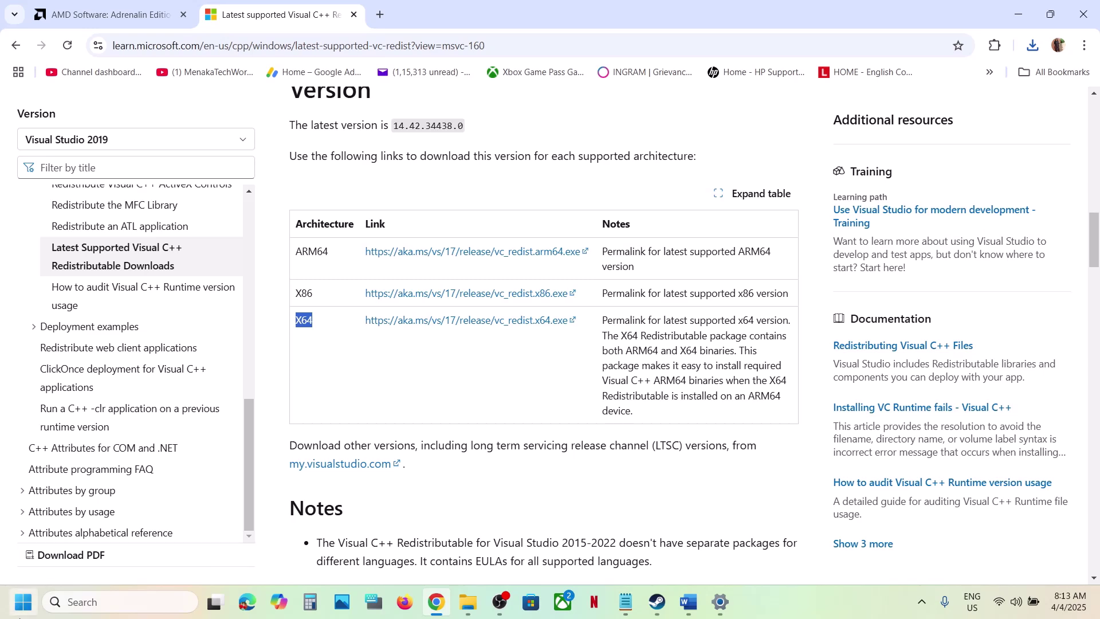
- View the Restart option among the power options, then dismiss the menu without restarting
click(23, 602)
click(416, 552)
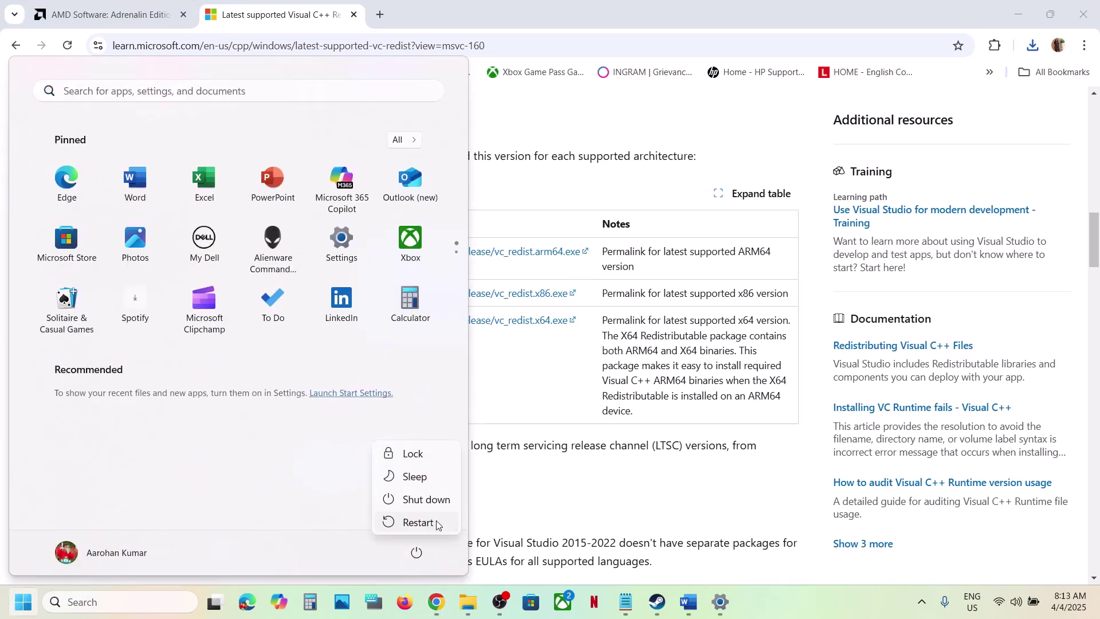
click(416, 520)
click(575, 505)
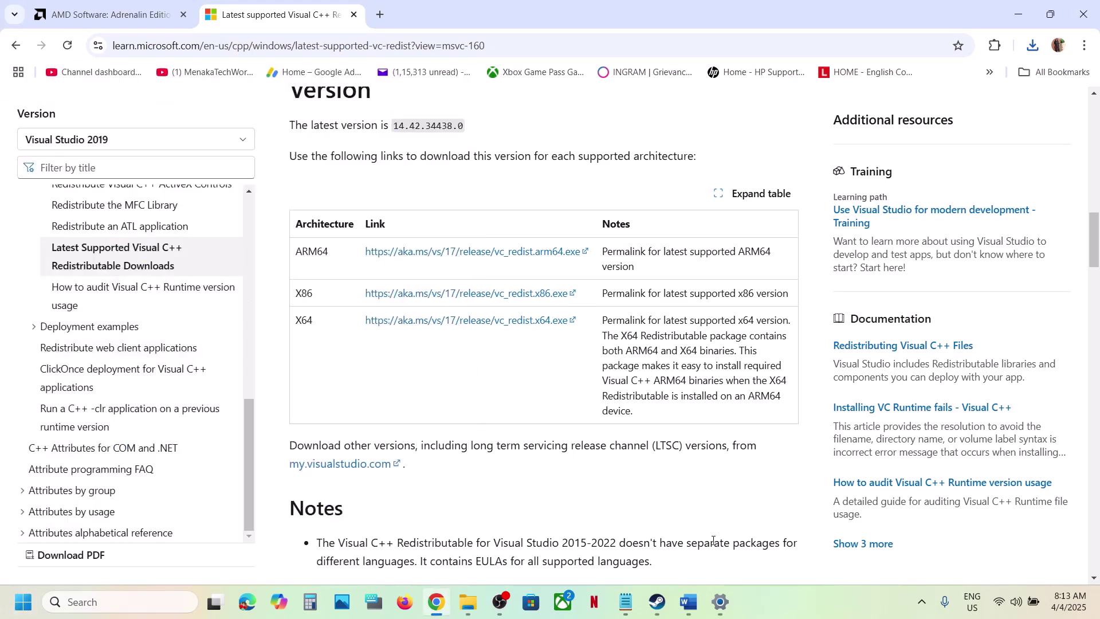
- Switch to Steam and on to the Word document, then select the Step 10 text "Unplug External devices such as hotas,"
click(657, 602)
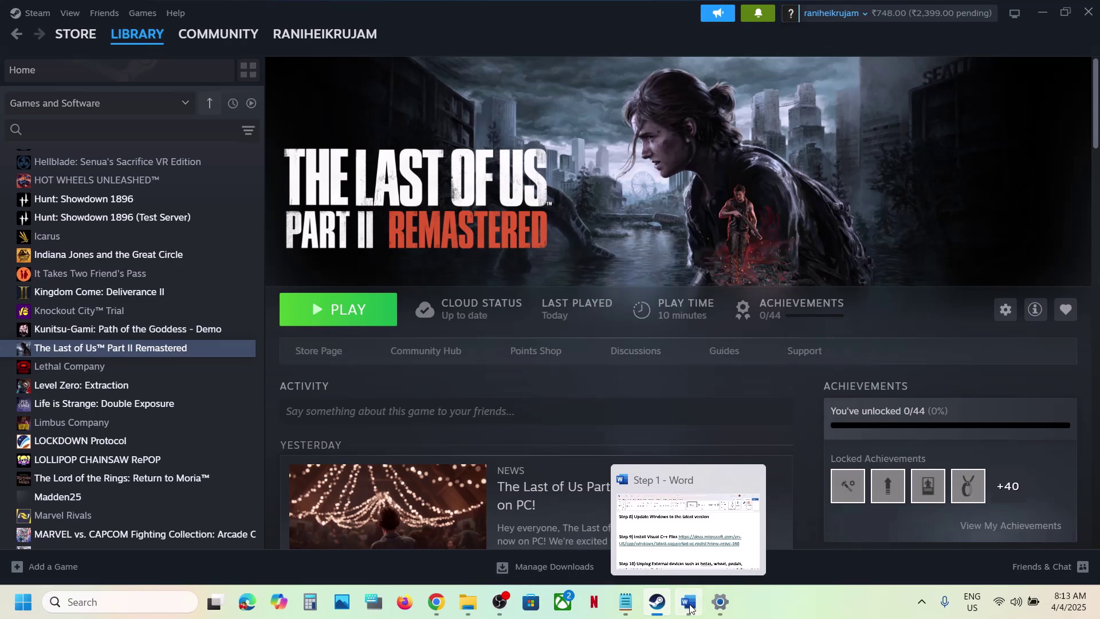
click(690, 608)
scroll(183, 271, down, 5)
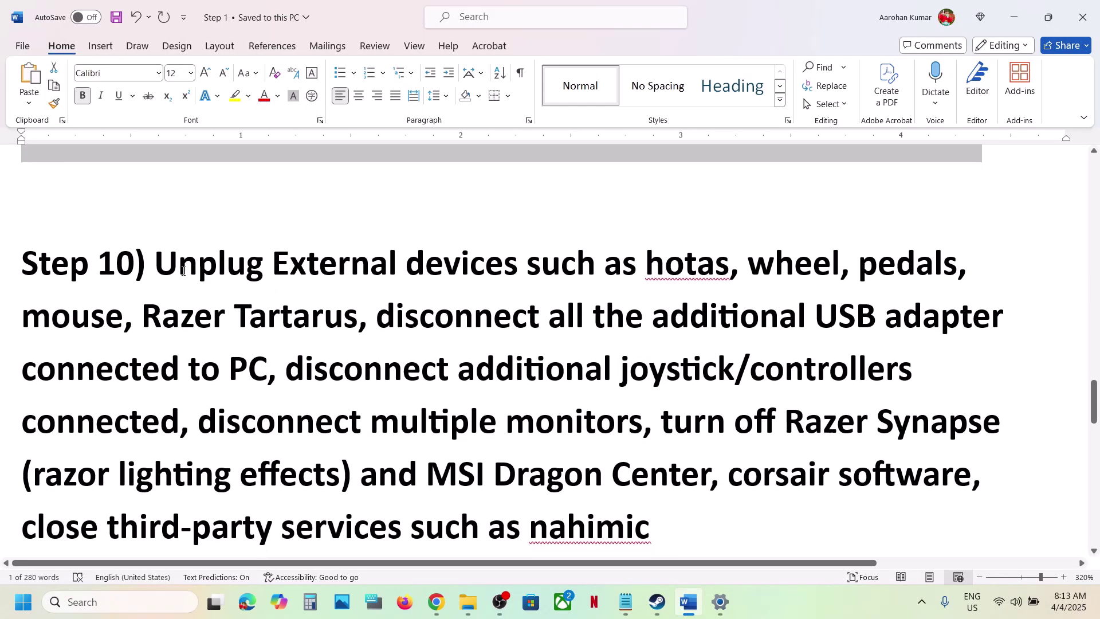
drag(157, 264, 740, 286)
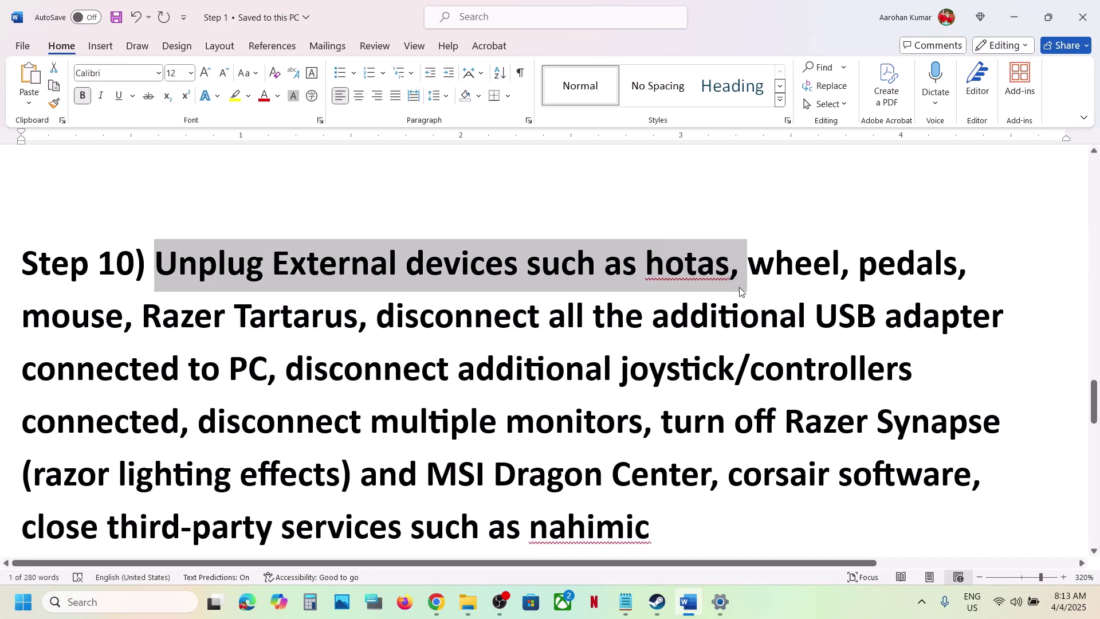